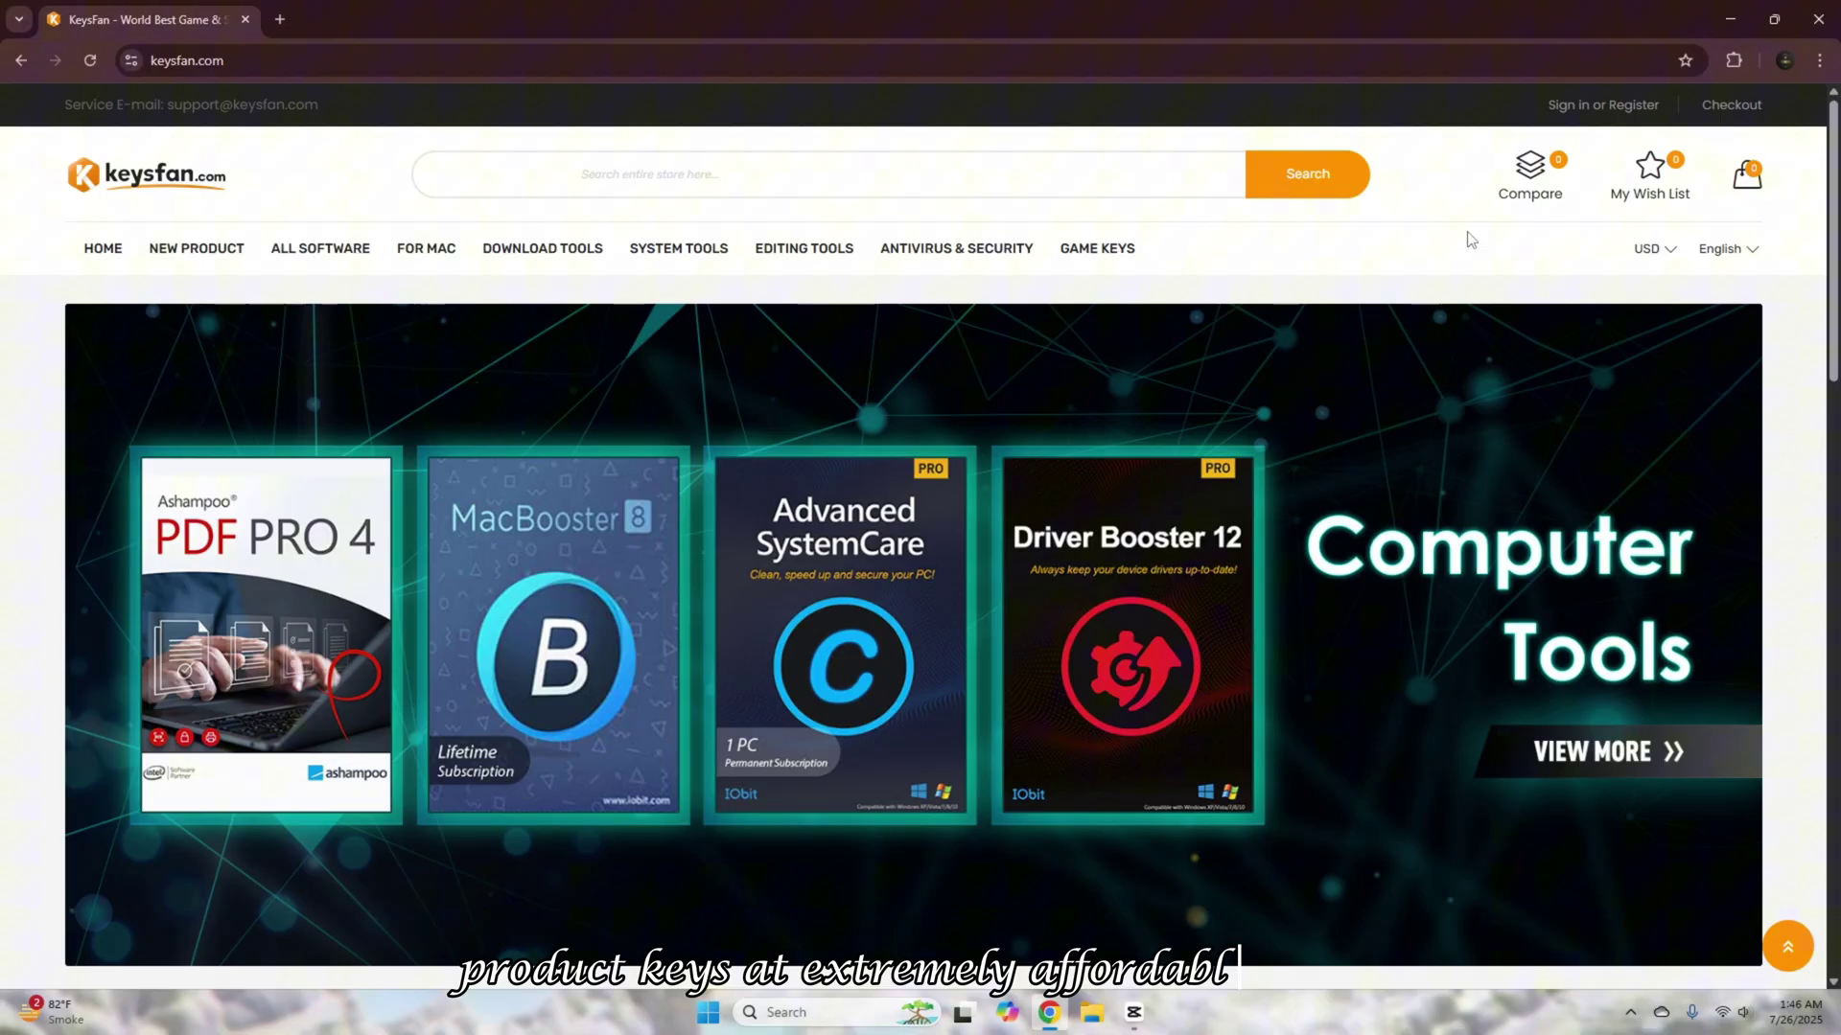
Scroll the keysfan.com homepage down to the promo banners and Best Selling Product row
{"action": "scroll", "coordinate": [1469, 238], "scroll_direction": "down", "scroll_amount": 8}
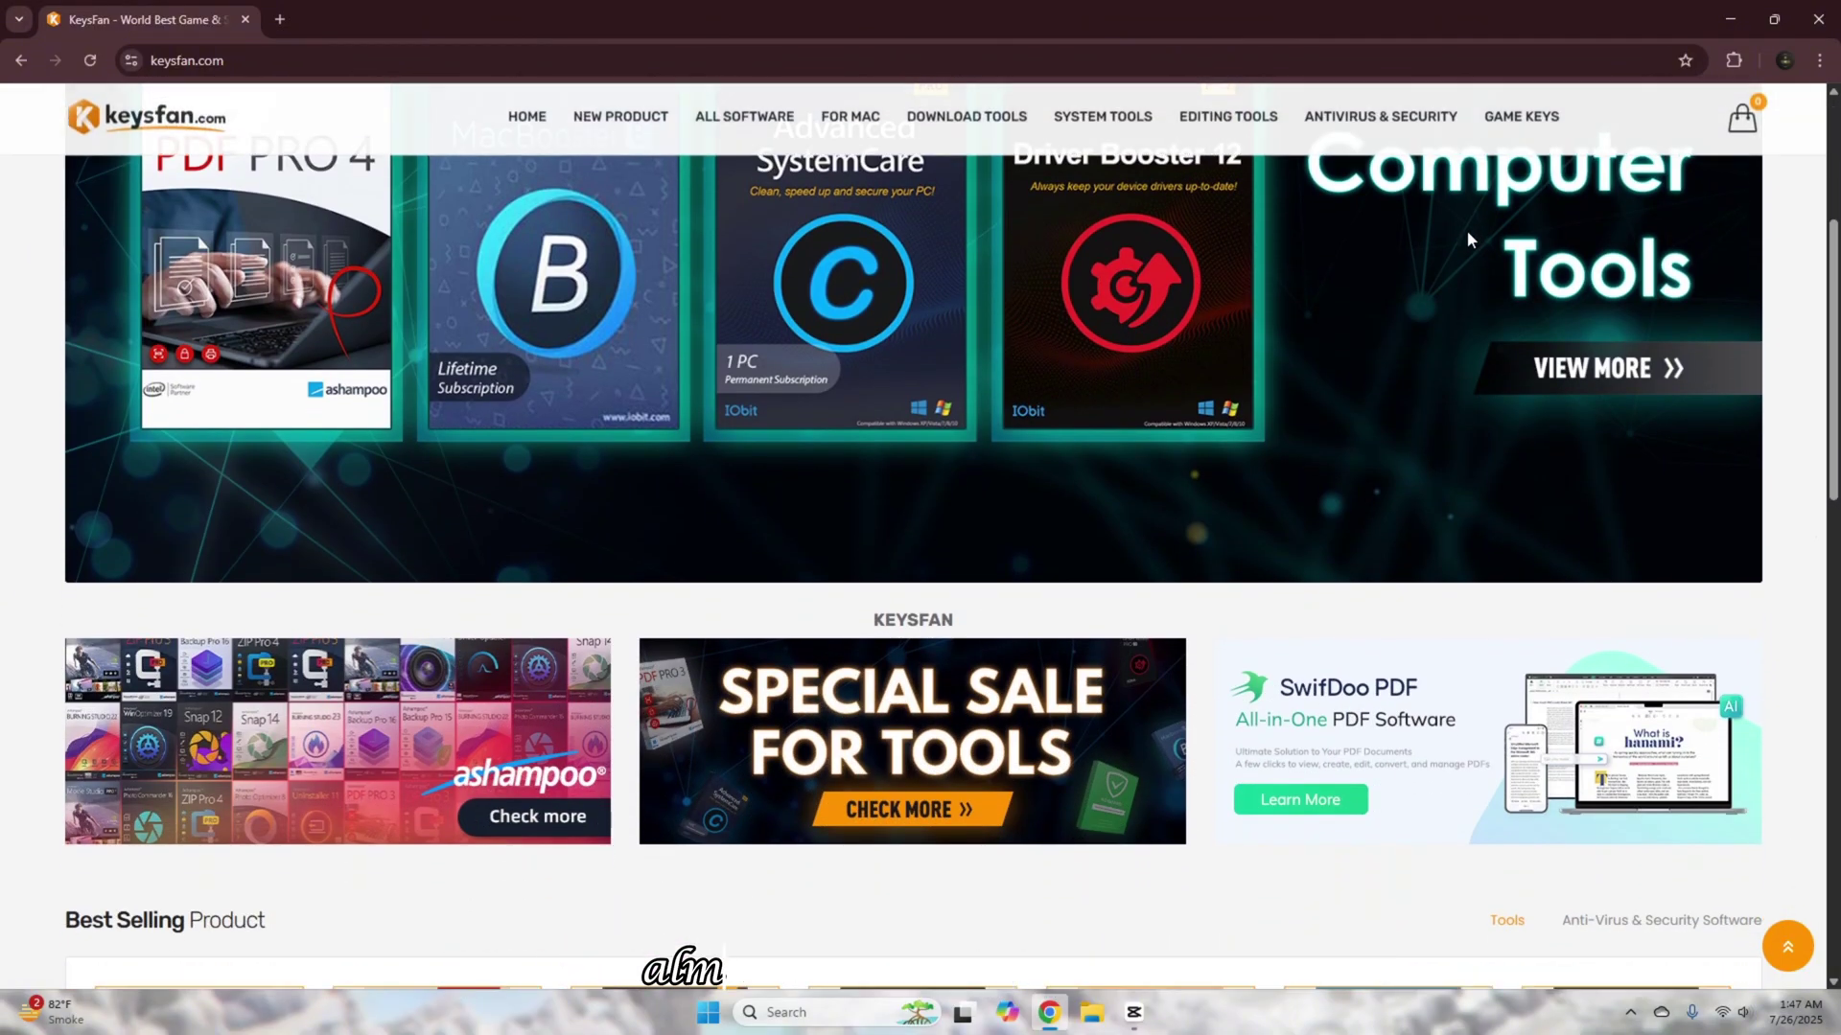
{"action": "scroll", "coordinate": [1470, 239], "scroll_direction": "down", "scroll_amount": 2}
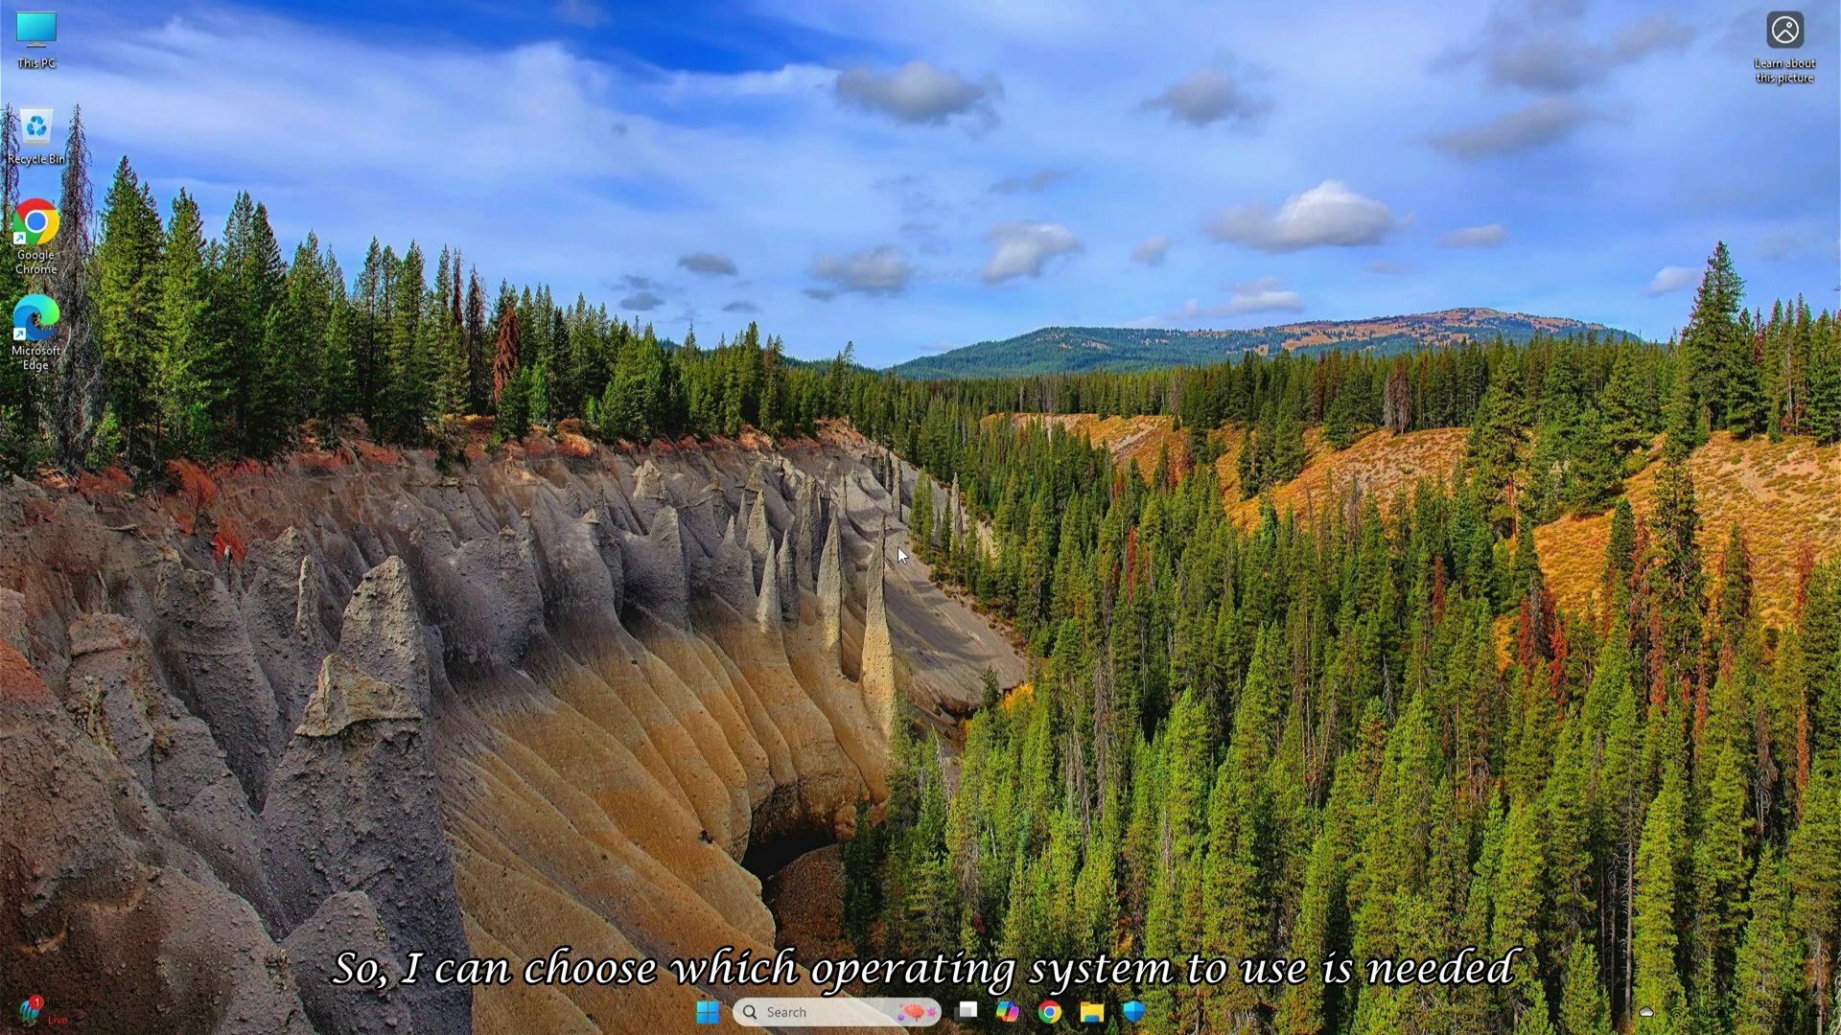
Search Google for 'ubuntu', accept ubuntu.com cookies, and download the Ubuntu 24.04.2 desktop ISO
{"action": "left_click", "coordinate": [1050, 1014]}
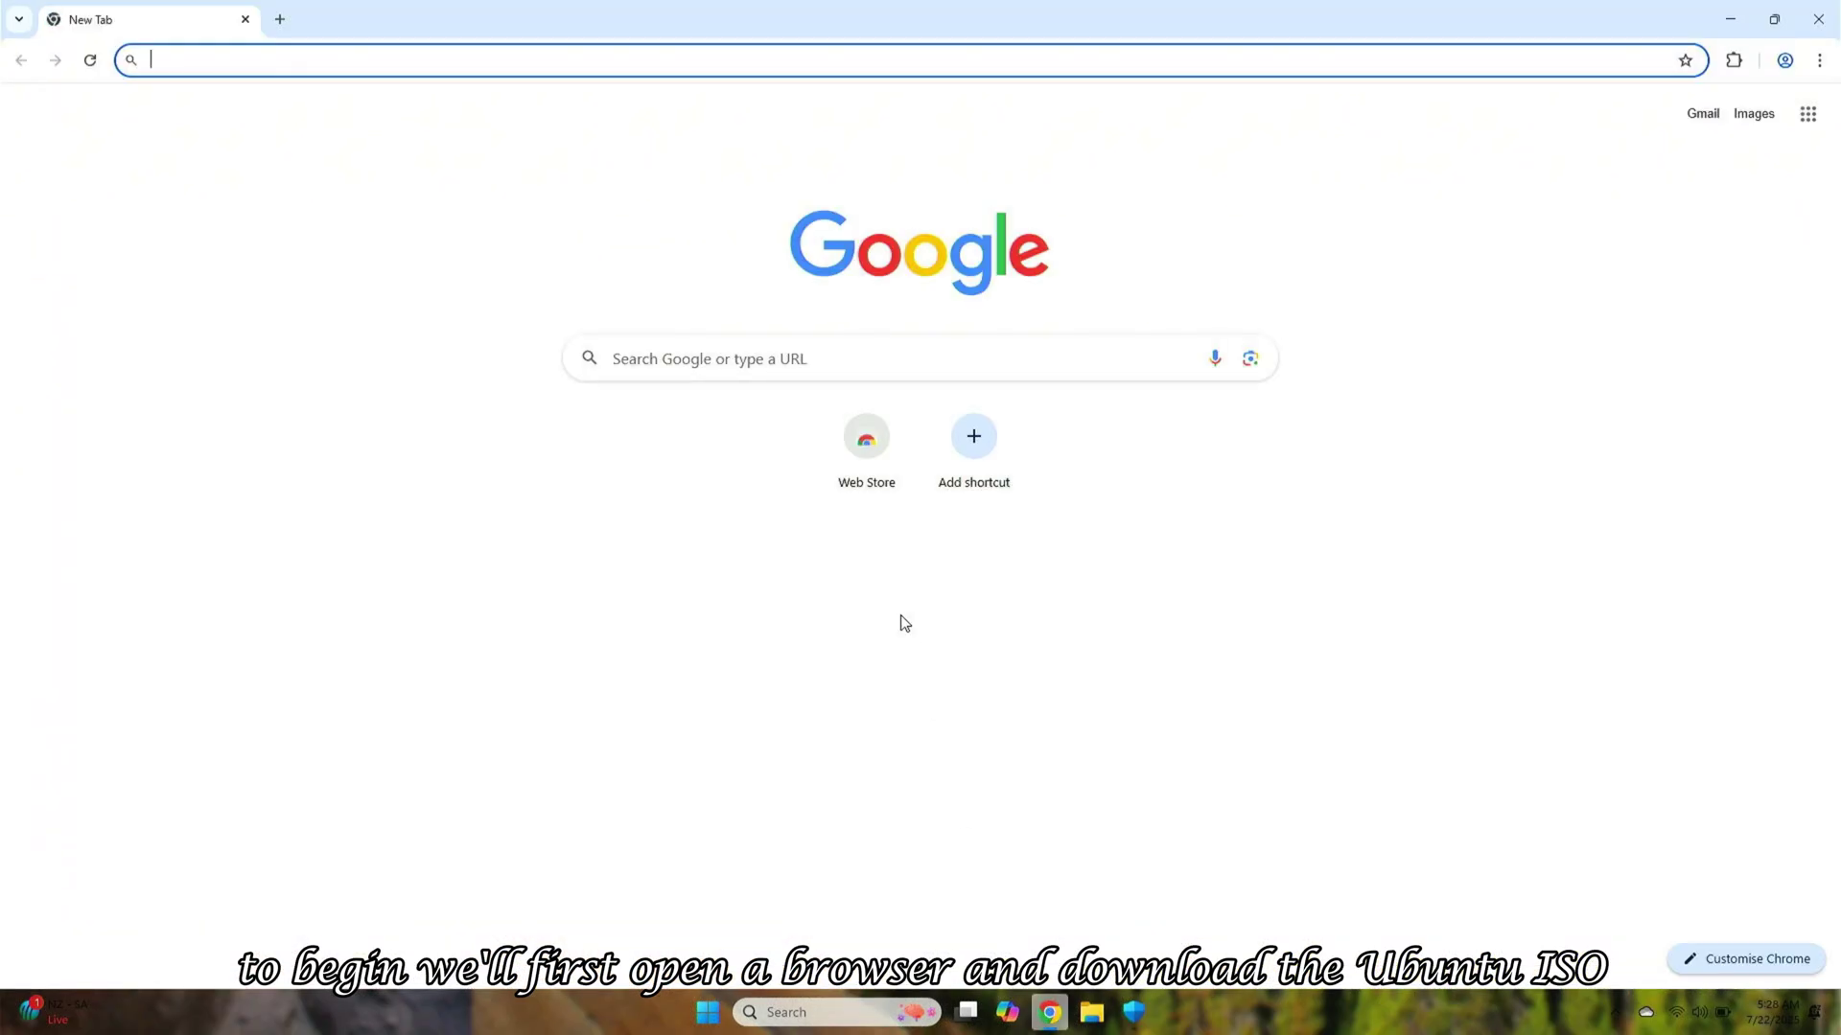
{"action": "type", "text": "ubuntu"}
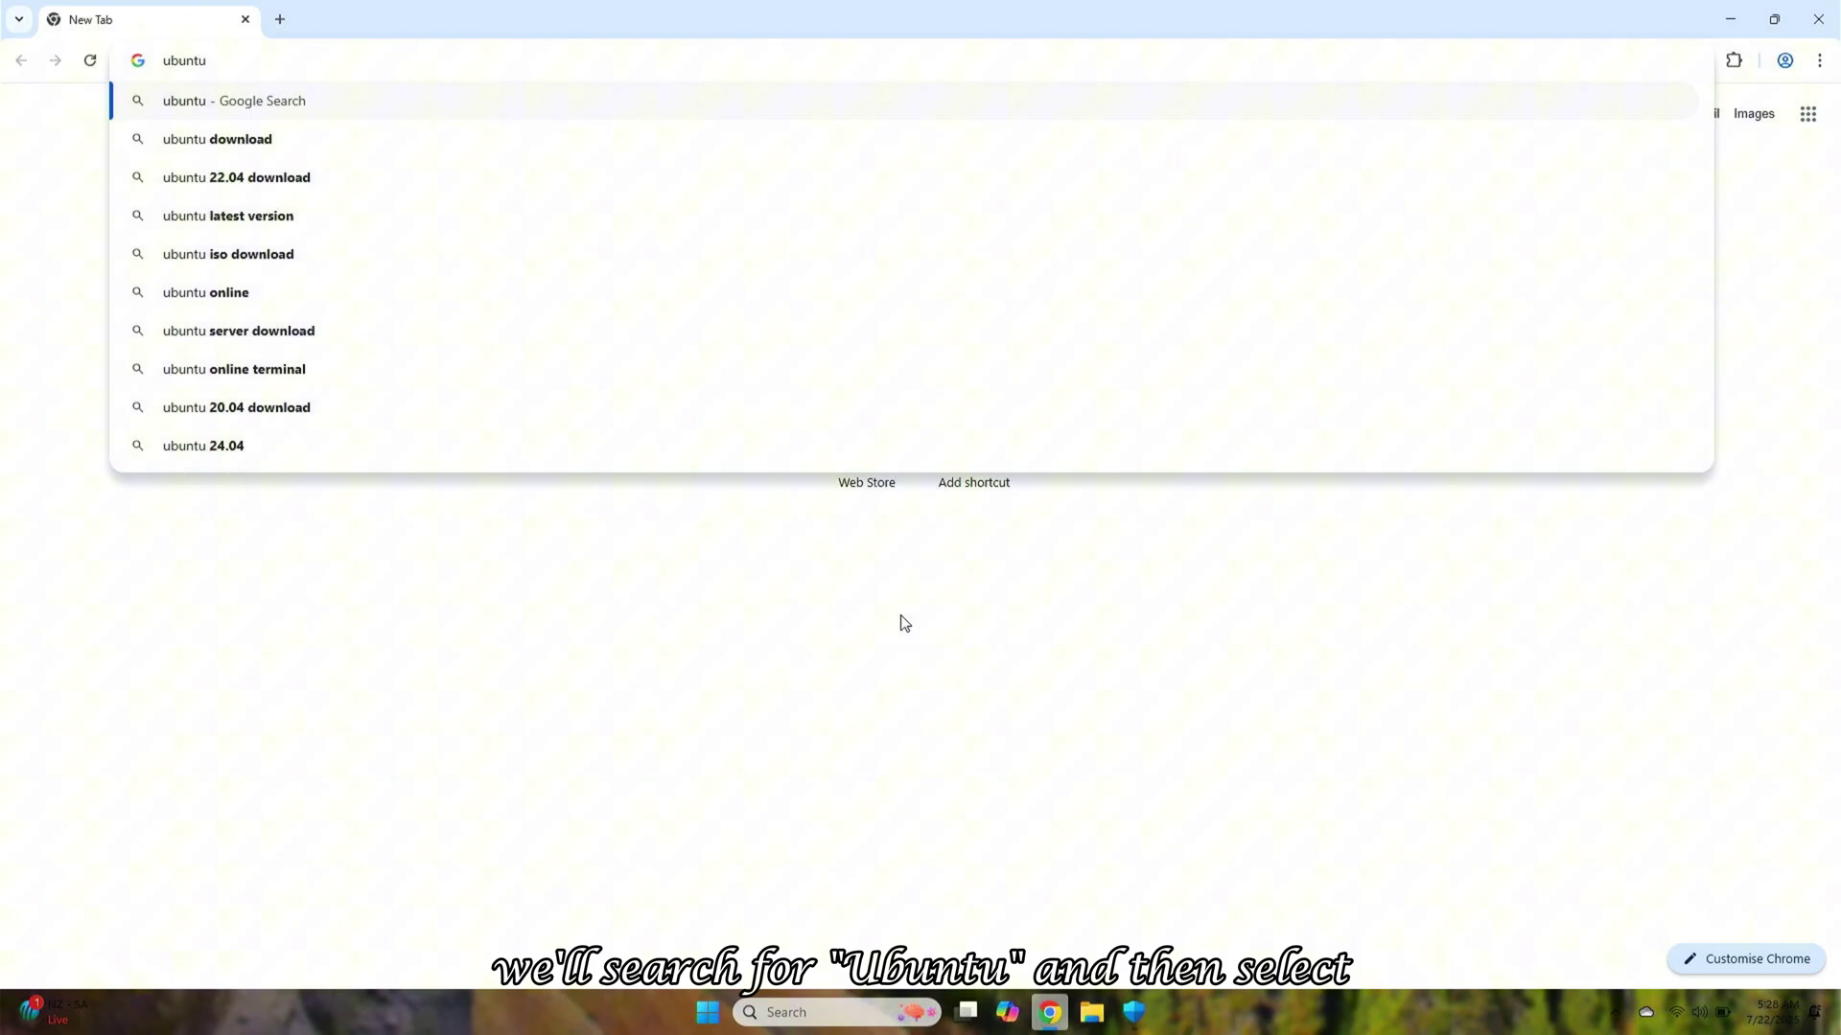
{"action": "key", "text": "Return"}
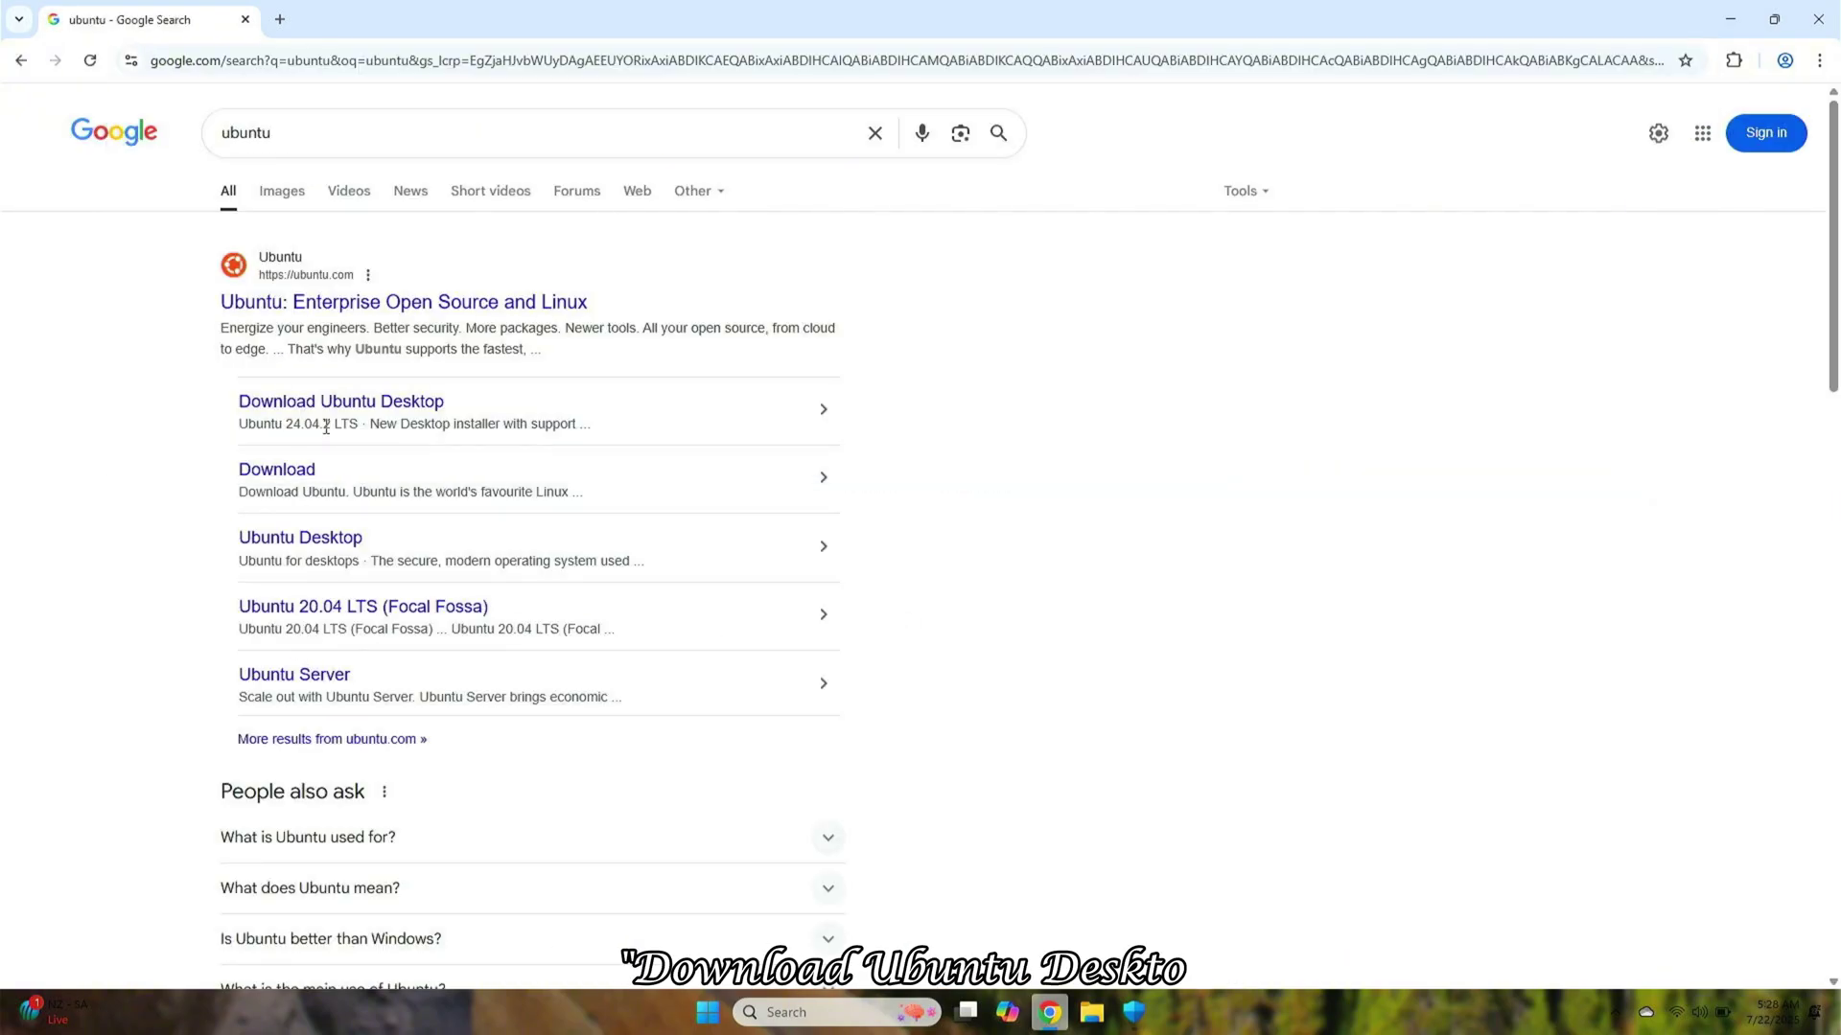
{"action": "left_click", "coordinate": [325, 415]}
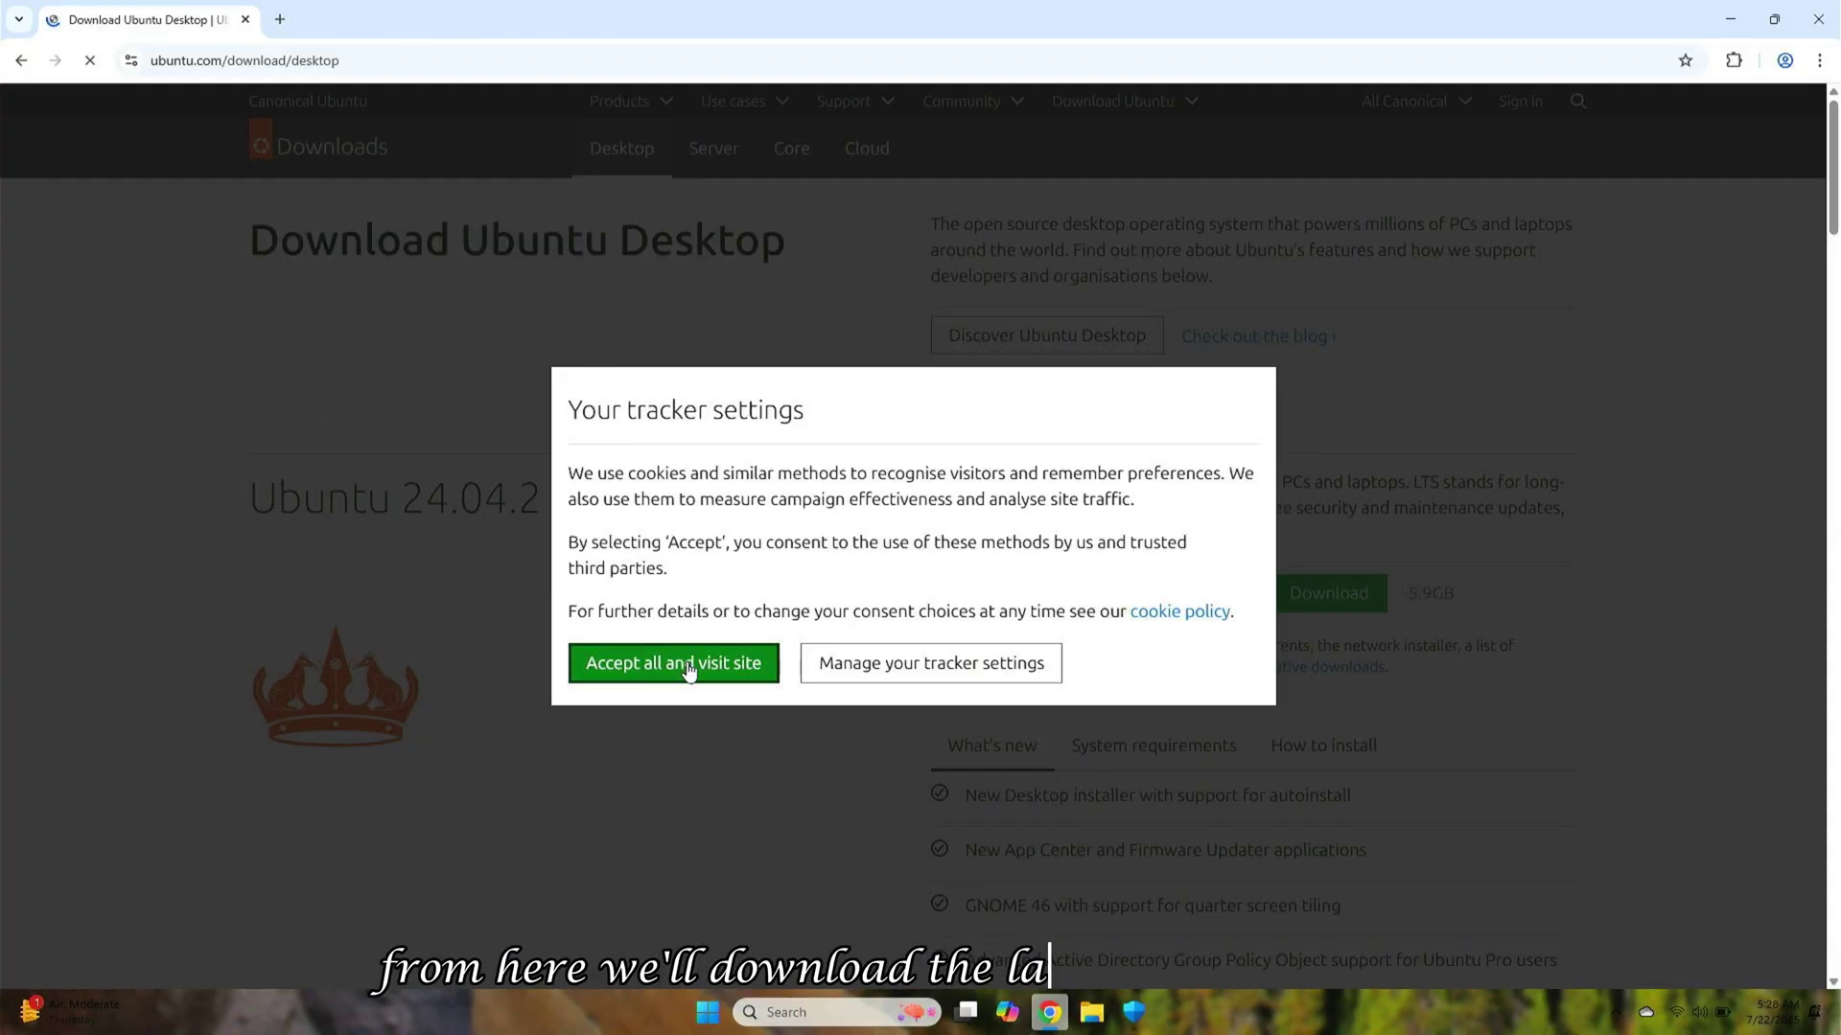
{"action": "left_click", "coordinate": [690, 668]}
{"action": "left_click", "coordinate": [1298, 599]}
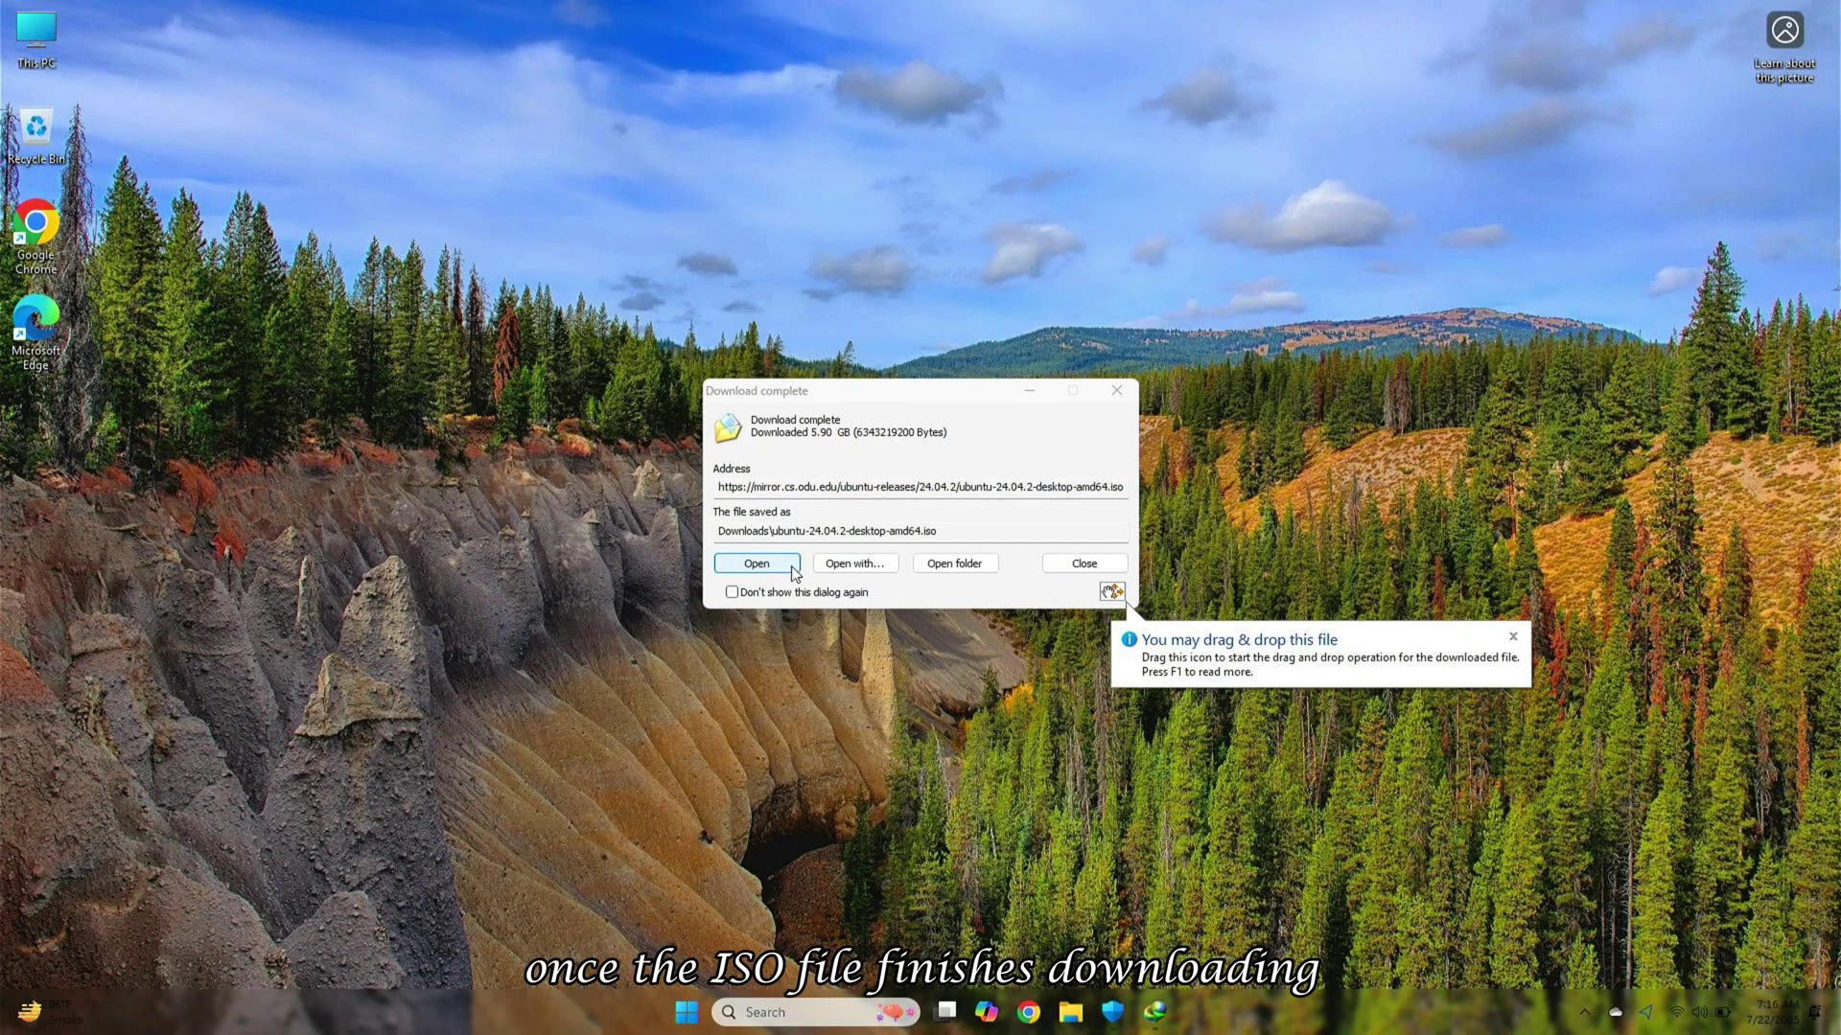
Open the downloaded ISO, then eject the mounted DVD Drive (E:) and close File Explorer
{"action": "left_click", "coordinate": [792, 568]}
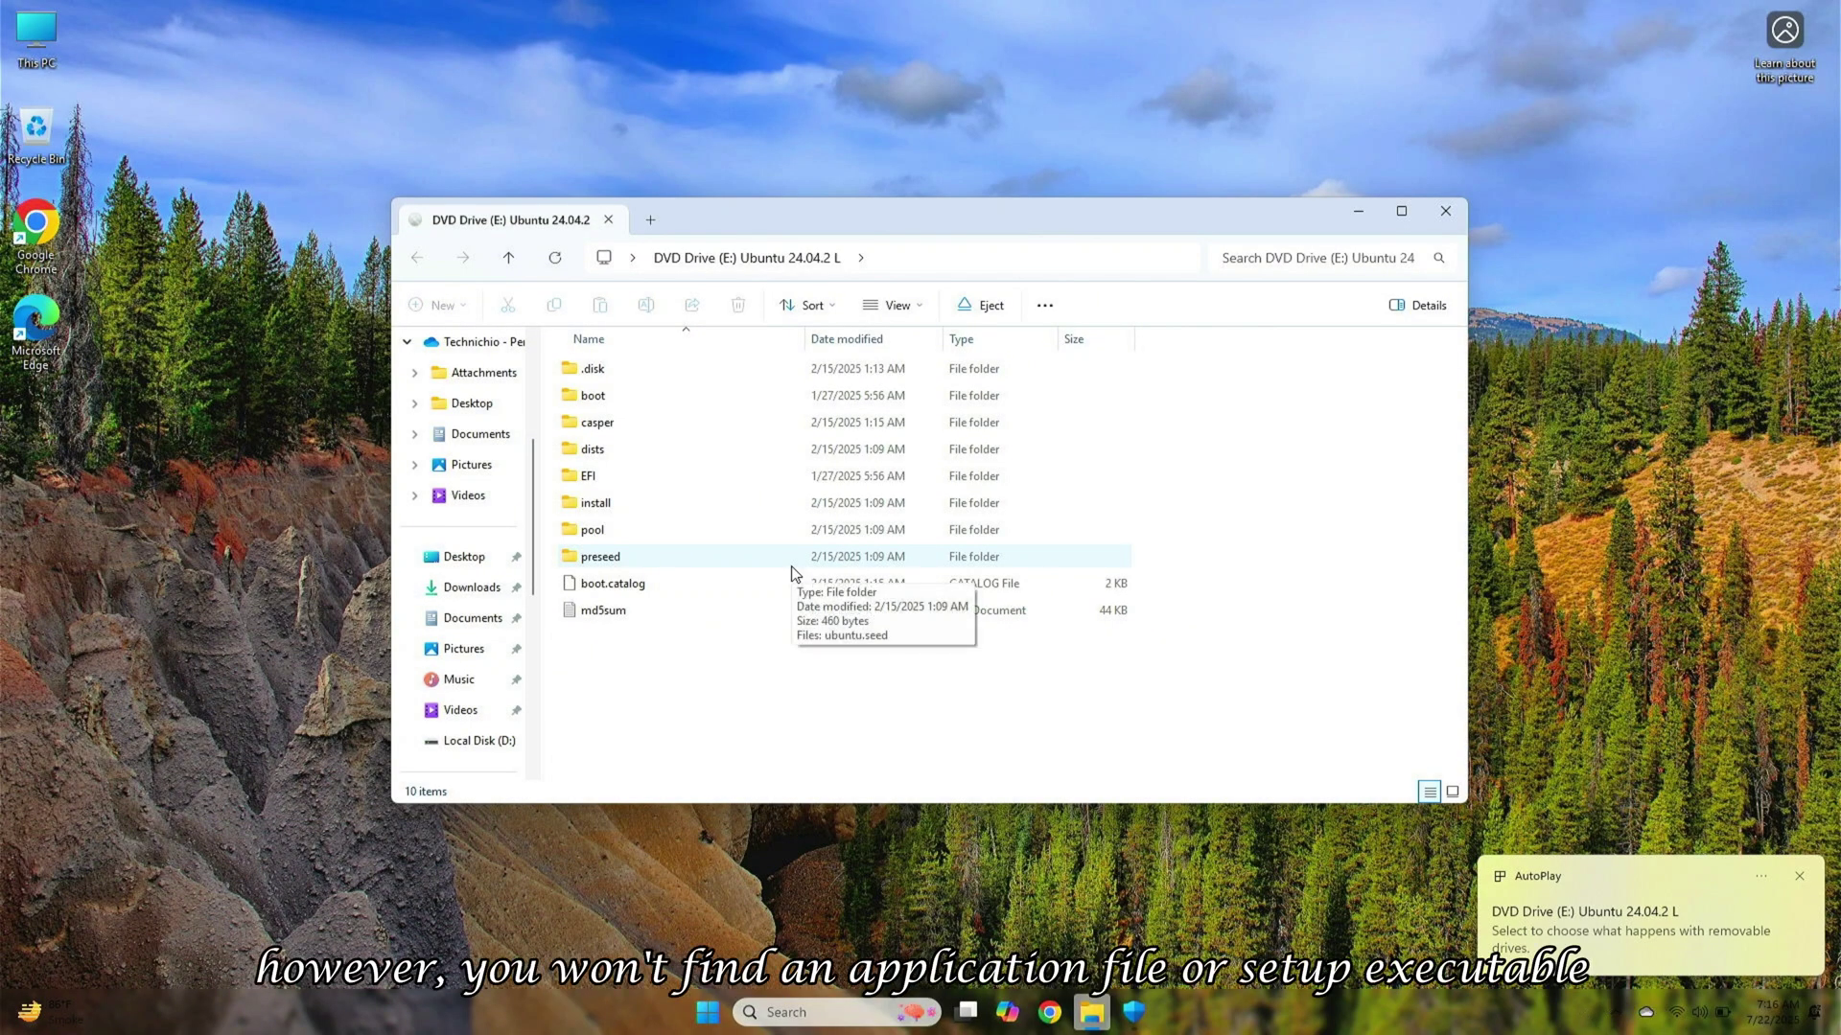
{"action": "left_click", "coordinate": [512, 258]}
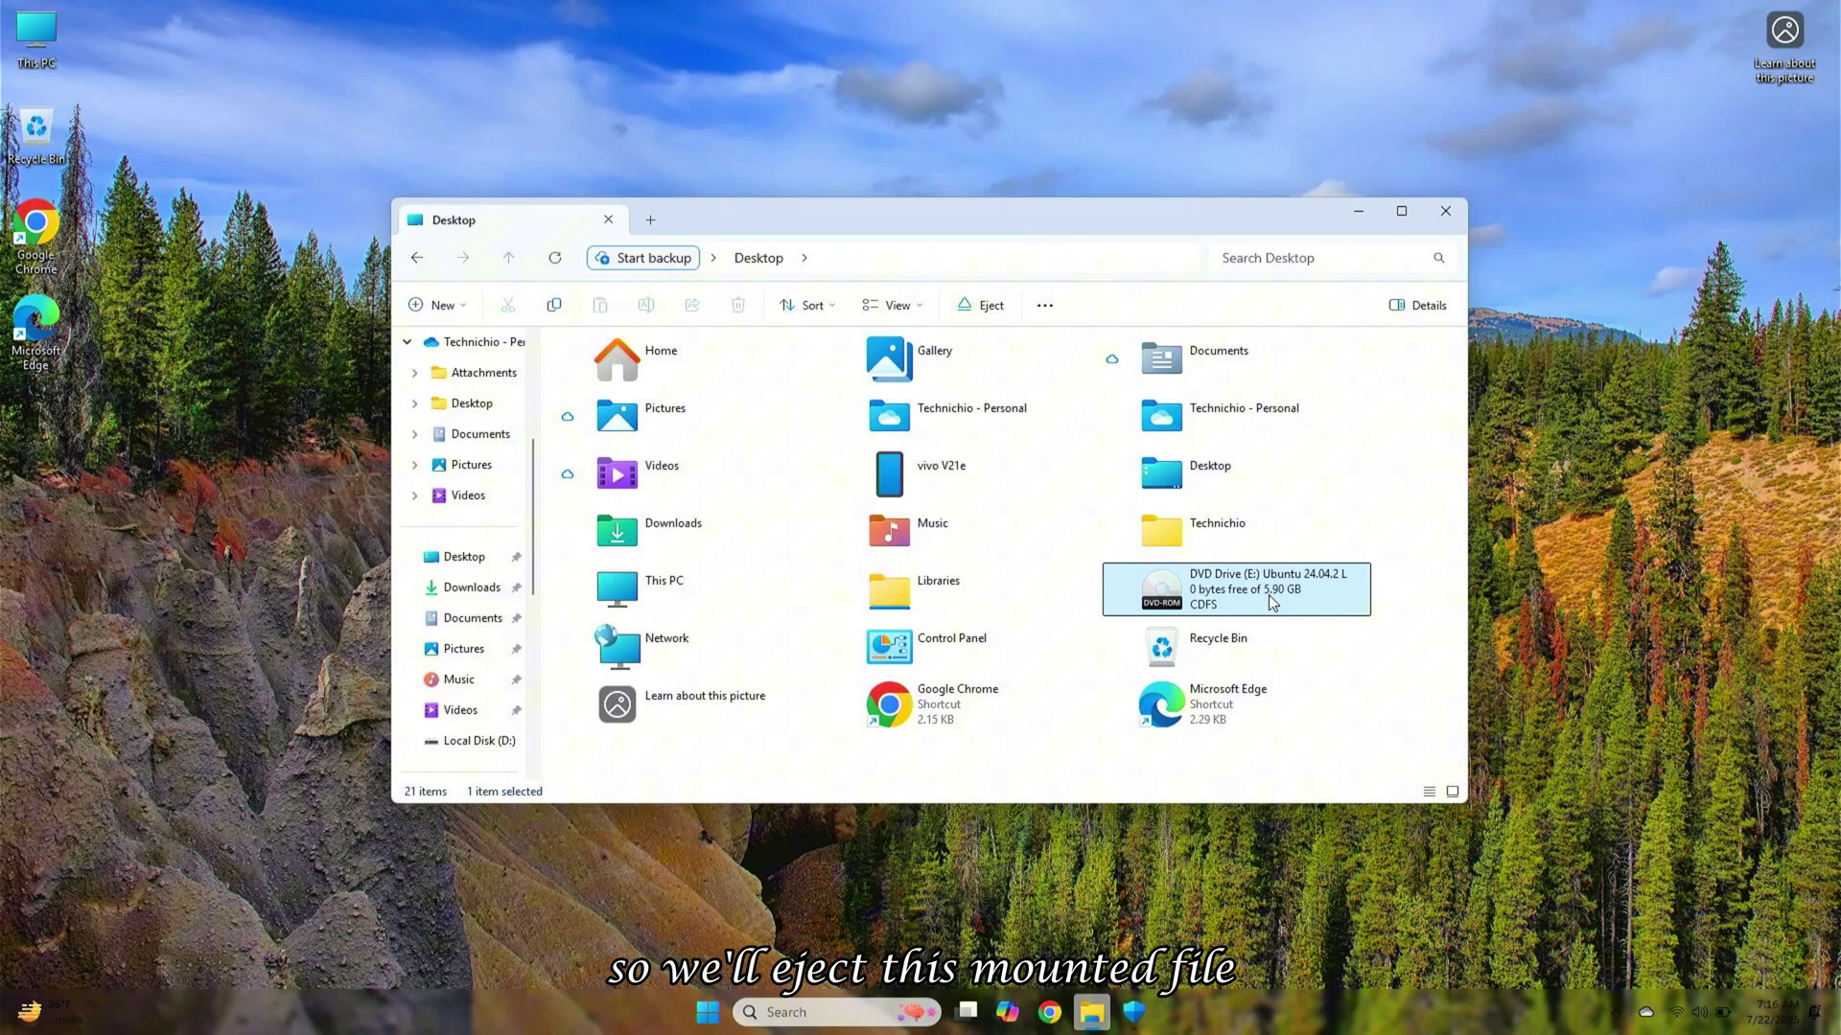
{"action": "left_click", "coordinate": [987, 305]}
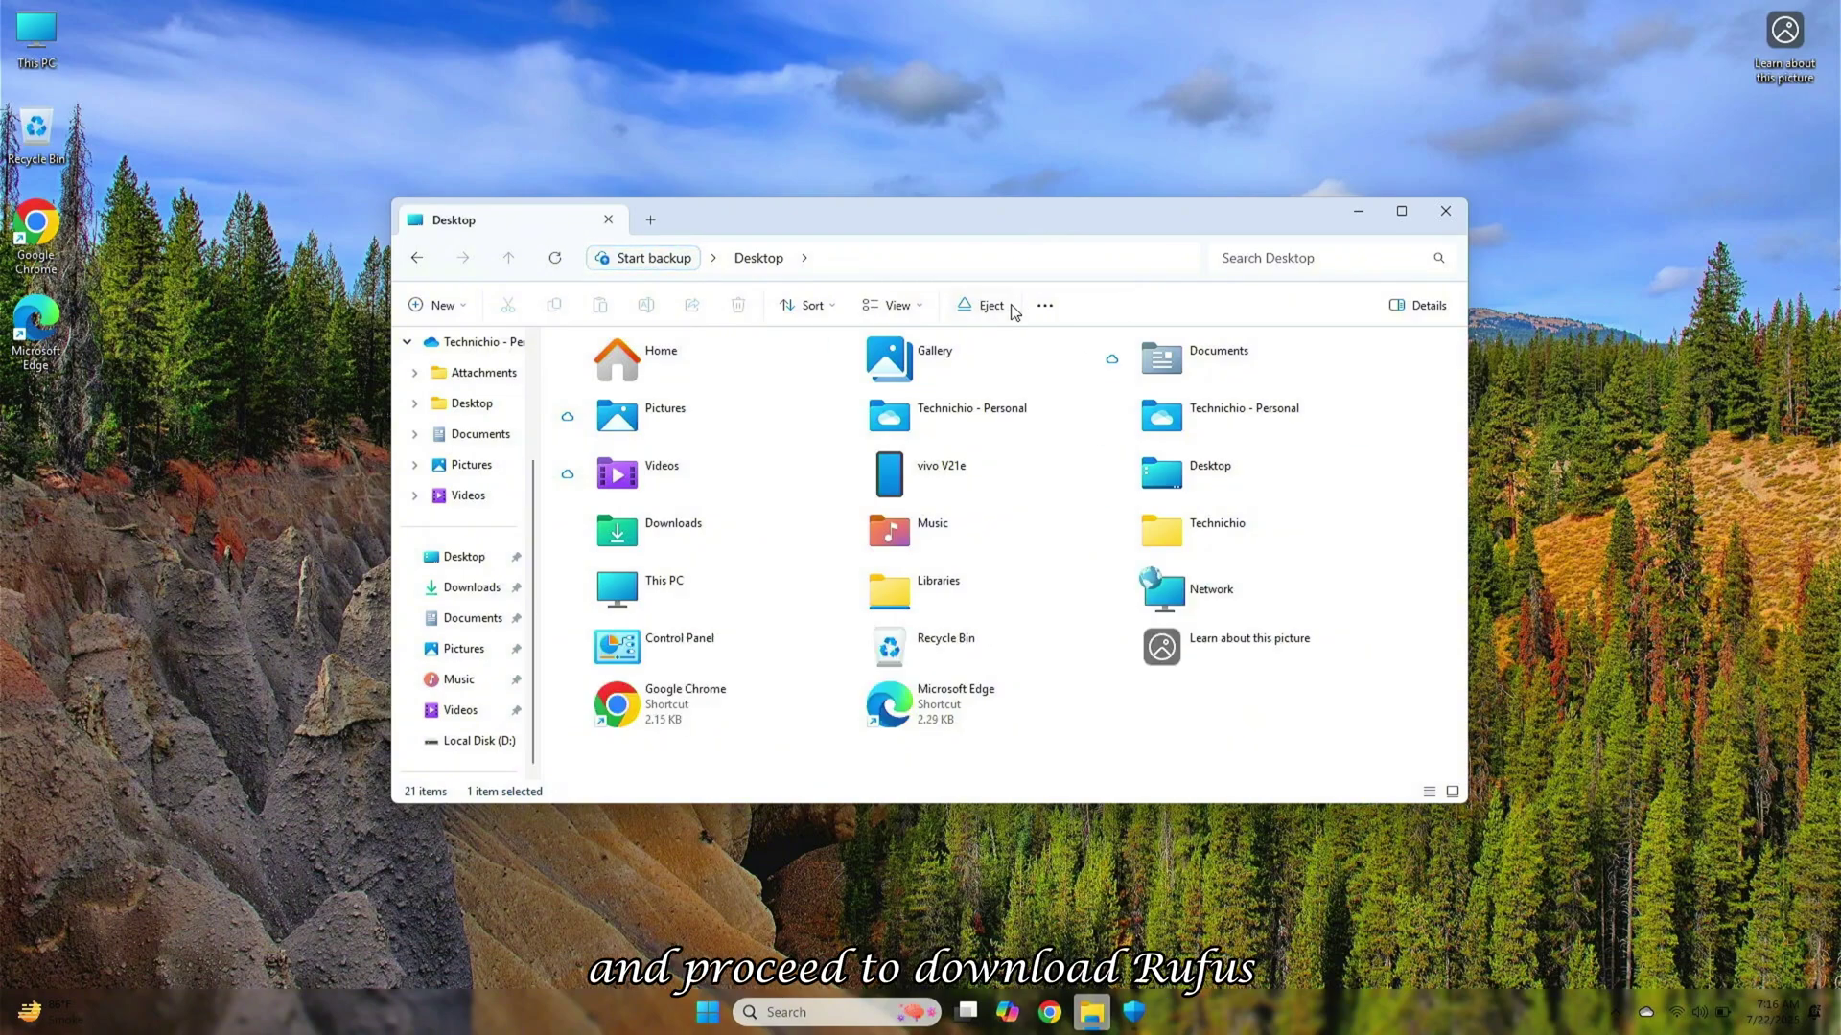
{"action": "left_click", "coordinate": [1444, 211]}
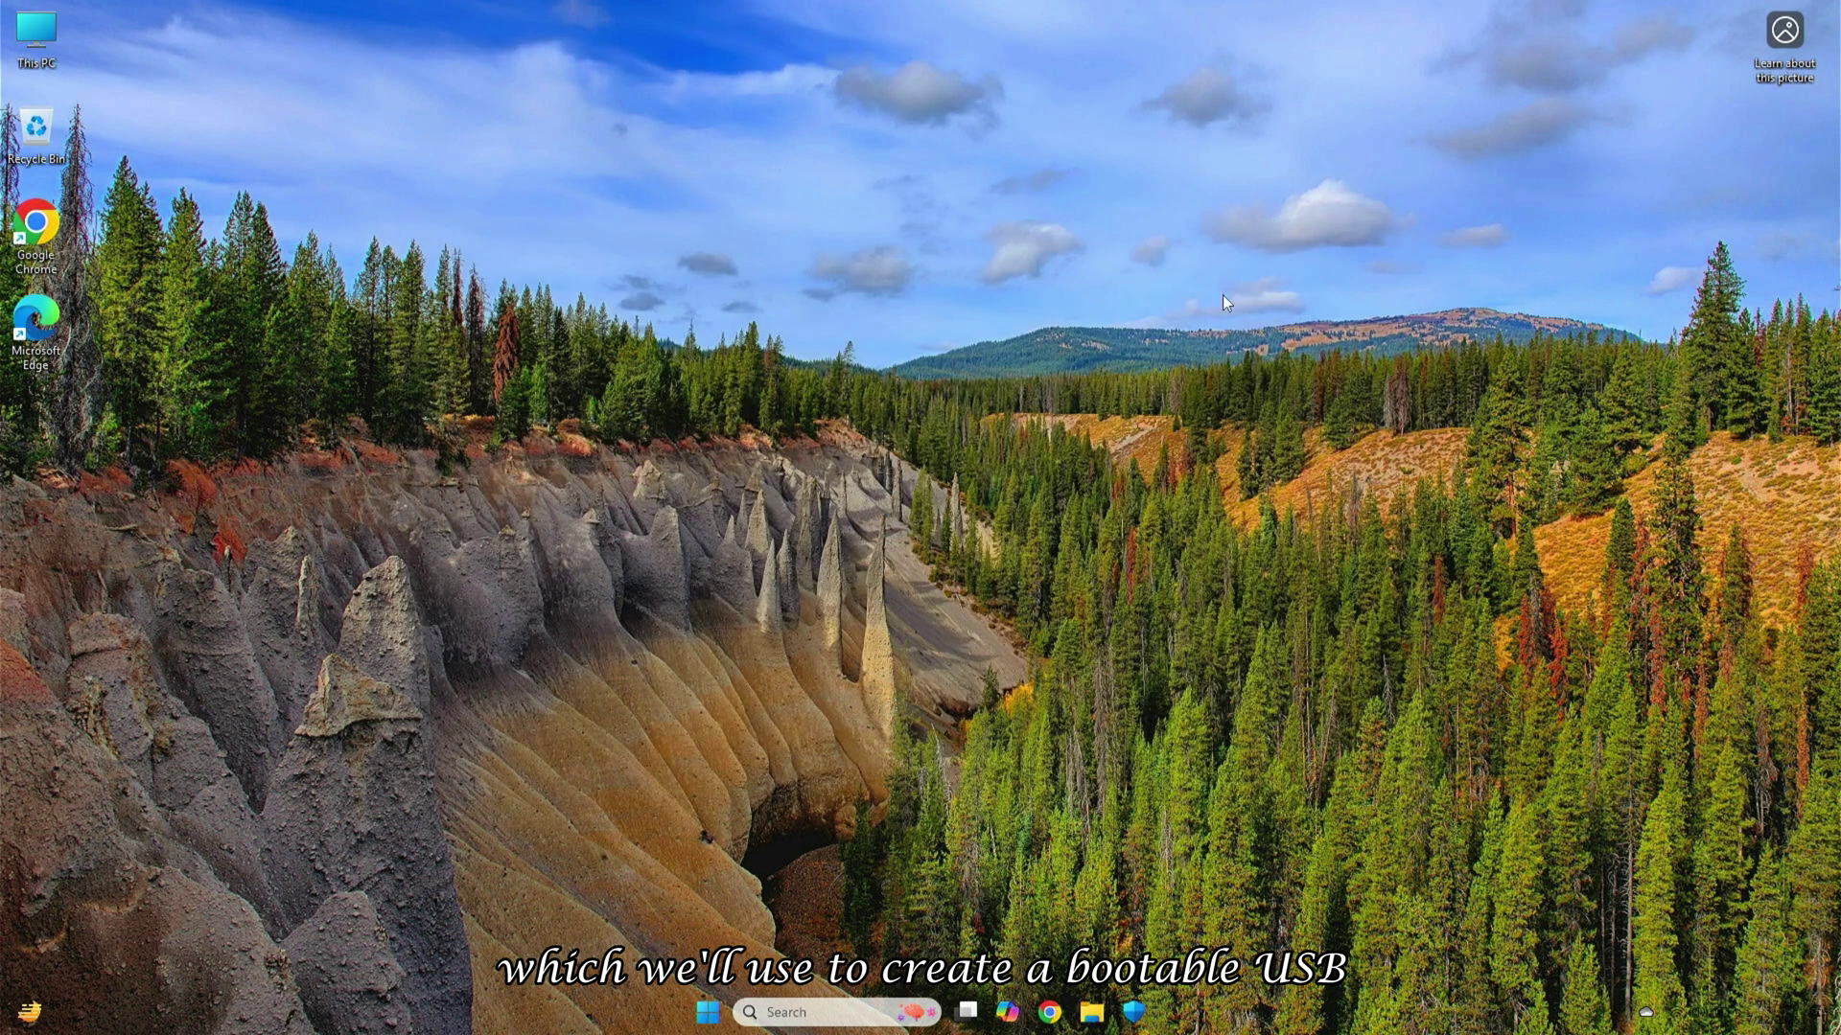
Search for rufus, download rufus-4.9.exe from rufus.ie, and run the downloaded program
{"action": "left_click", "coordinate": [1050, 1002]}
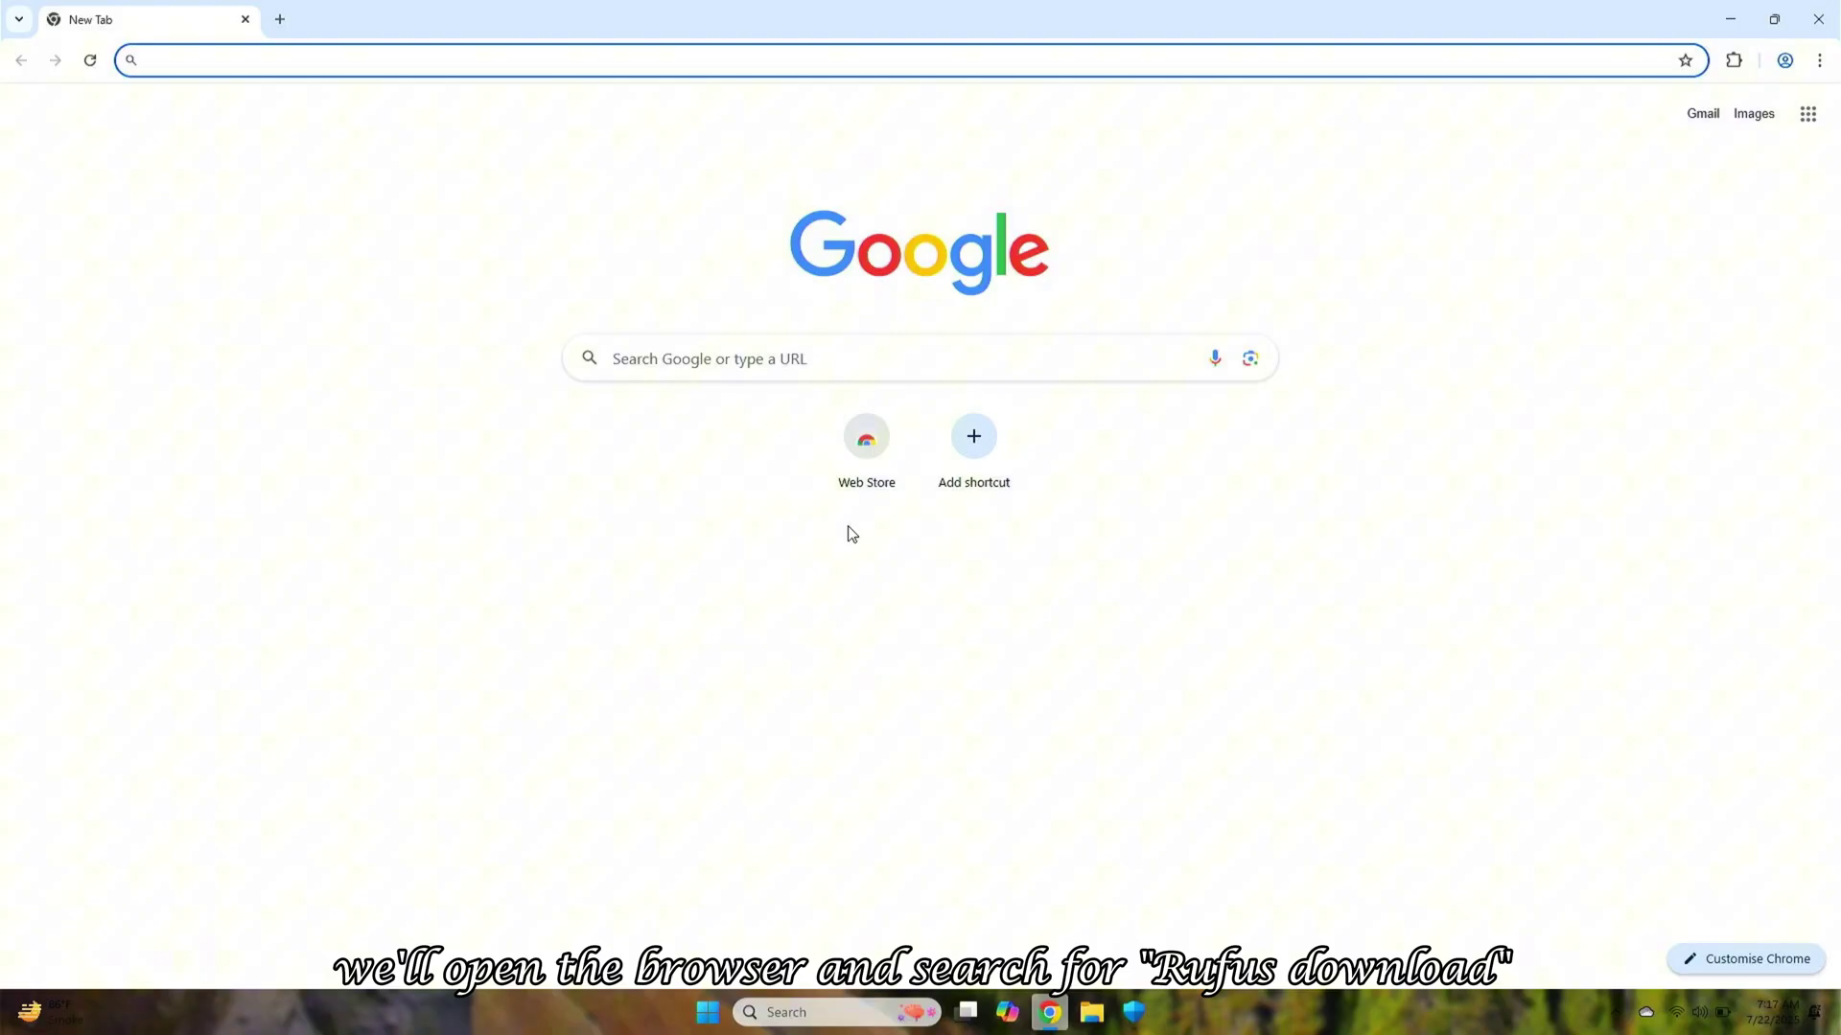
{"action": "type", "text": "rufus"}
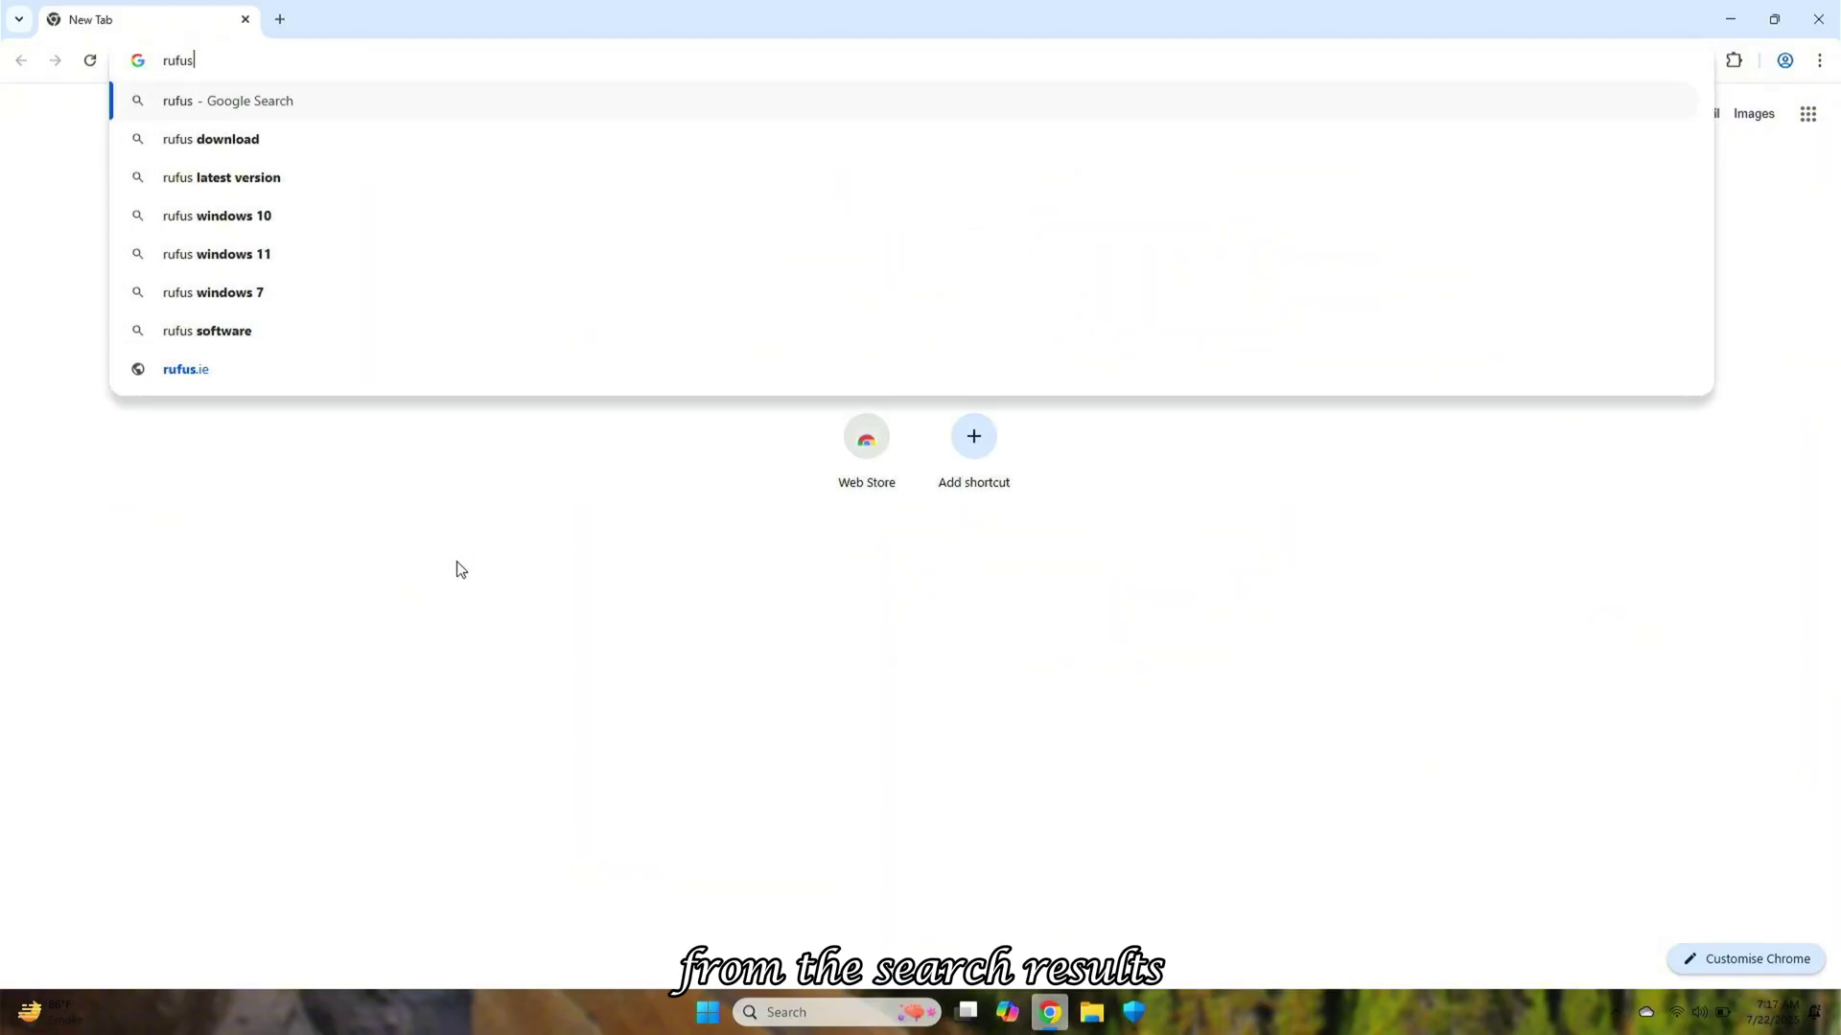
{"action": "left_click", "coordinate": [342, 142]}
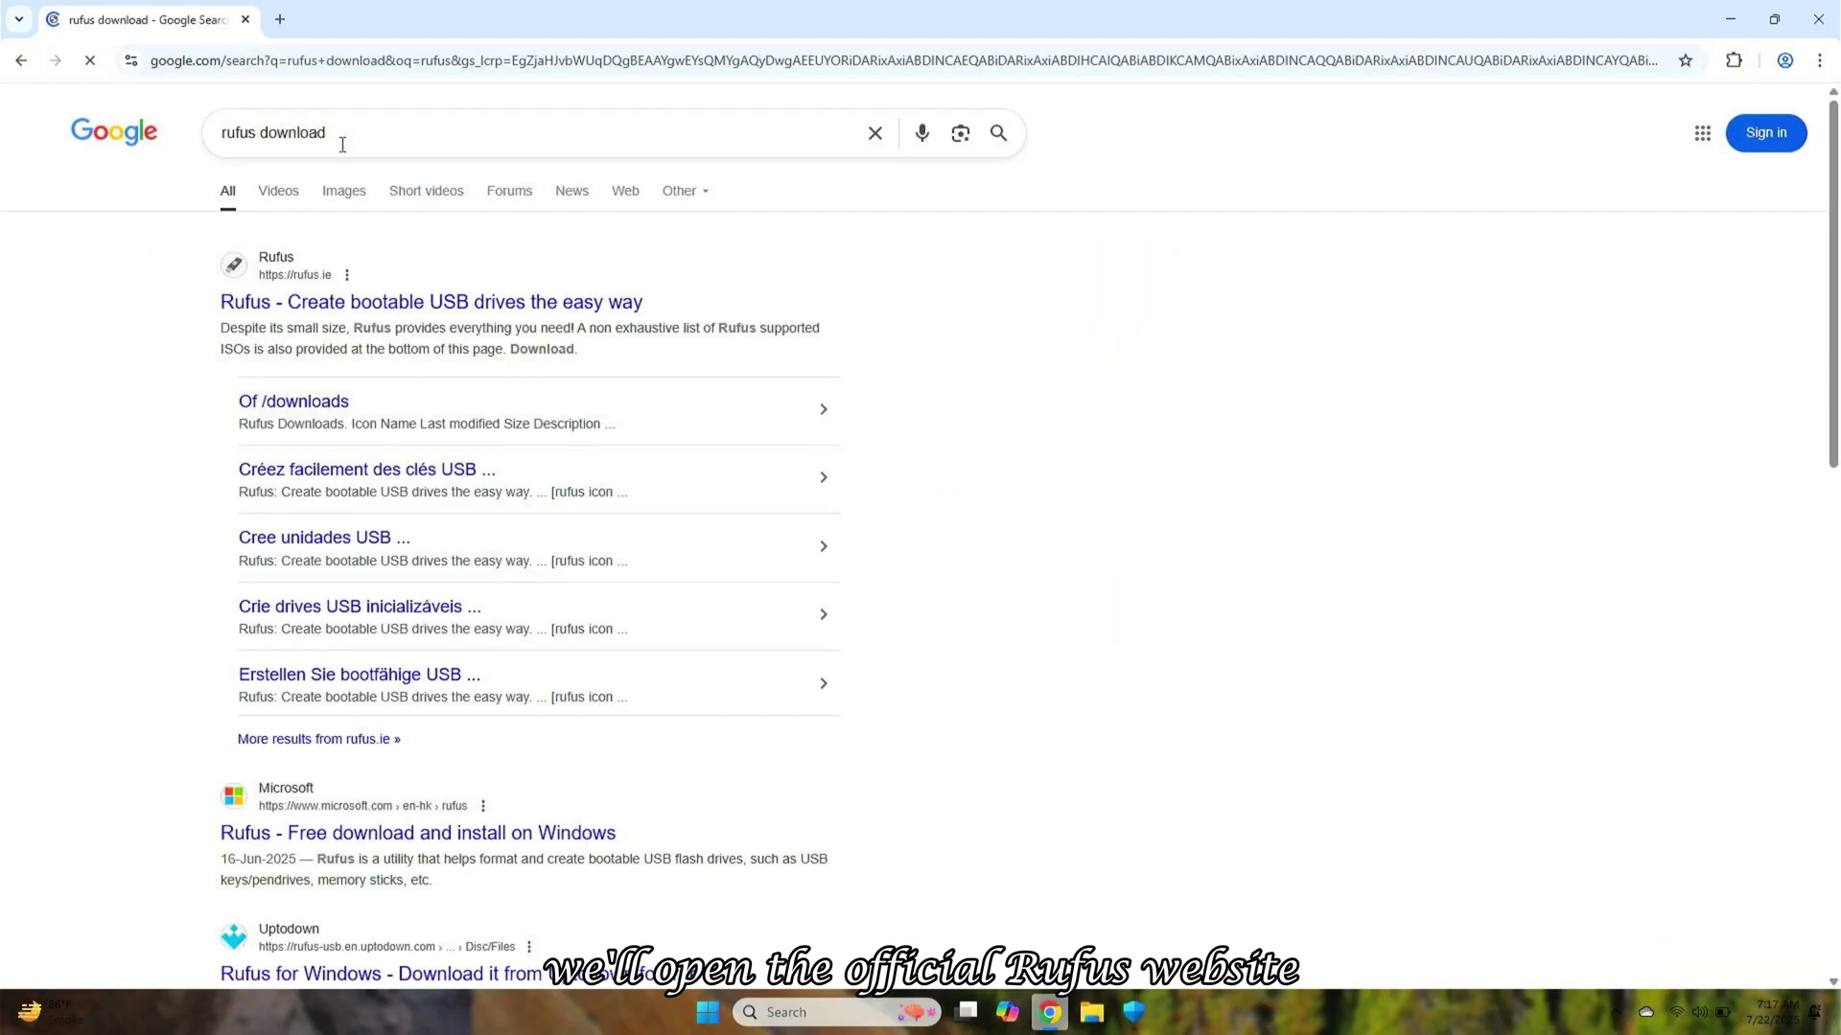
{"action": "left_click", "coordinate": [428, 309]}
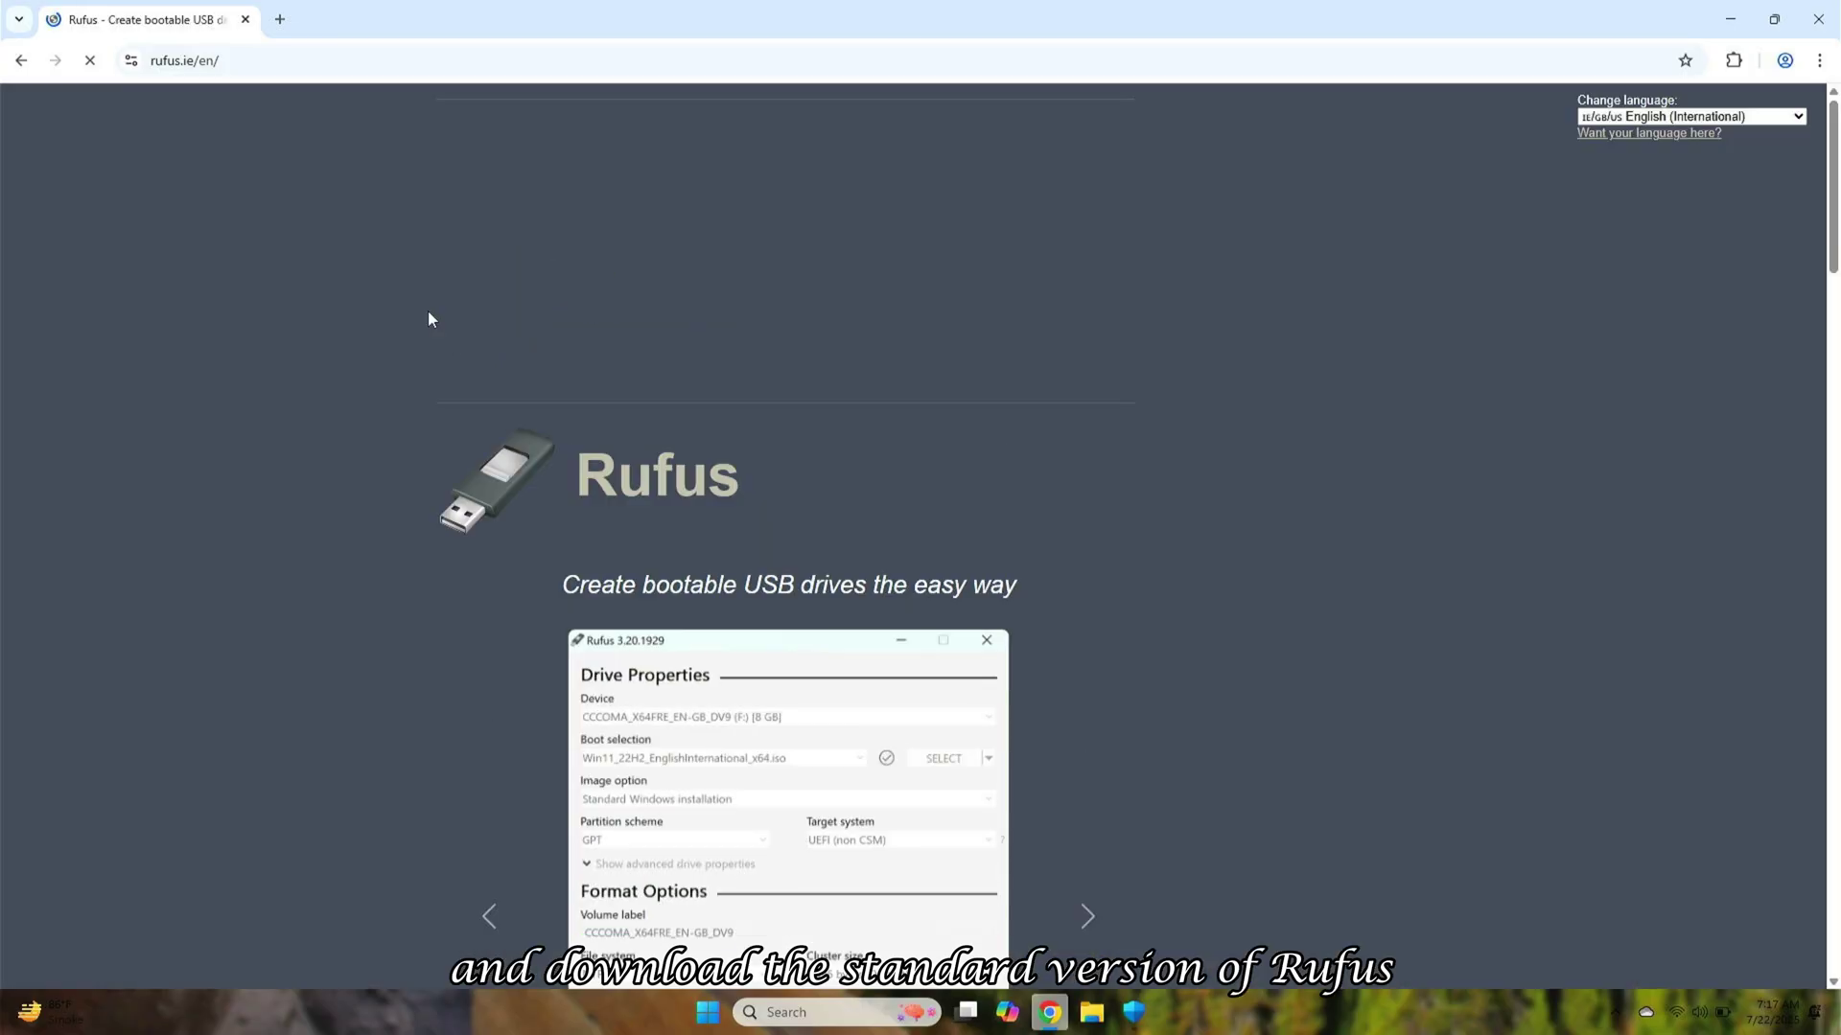
{"action": "left_click", "coordinate": [1836, 449]}
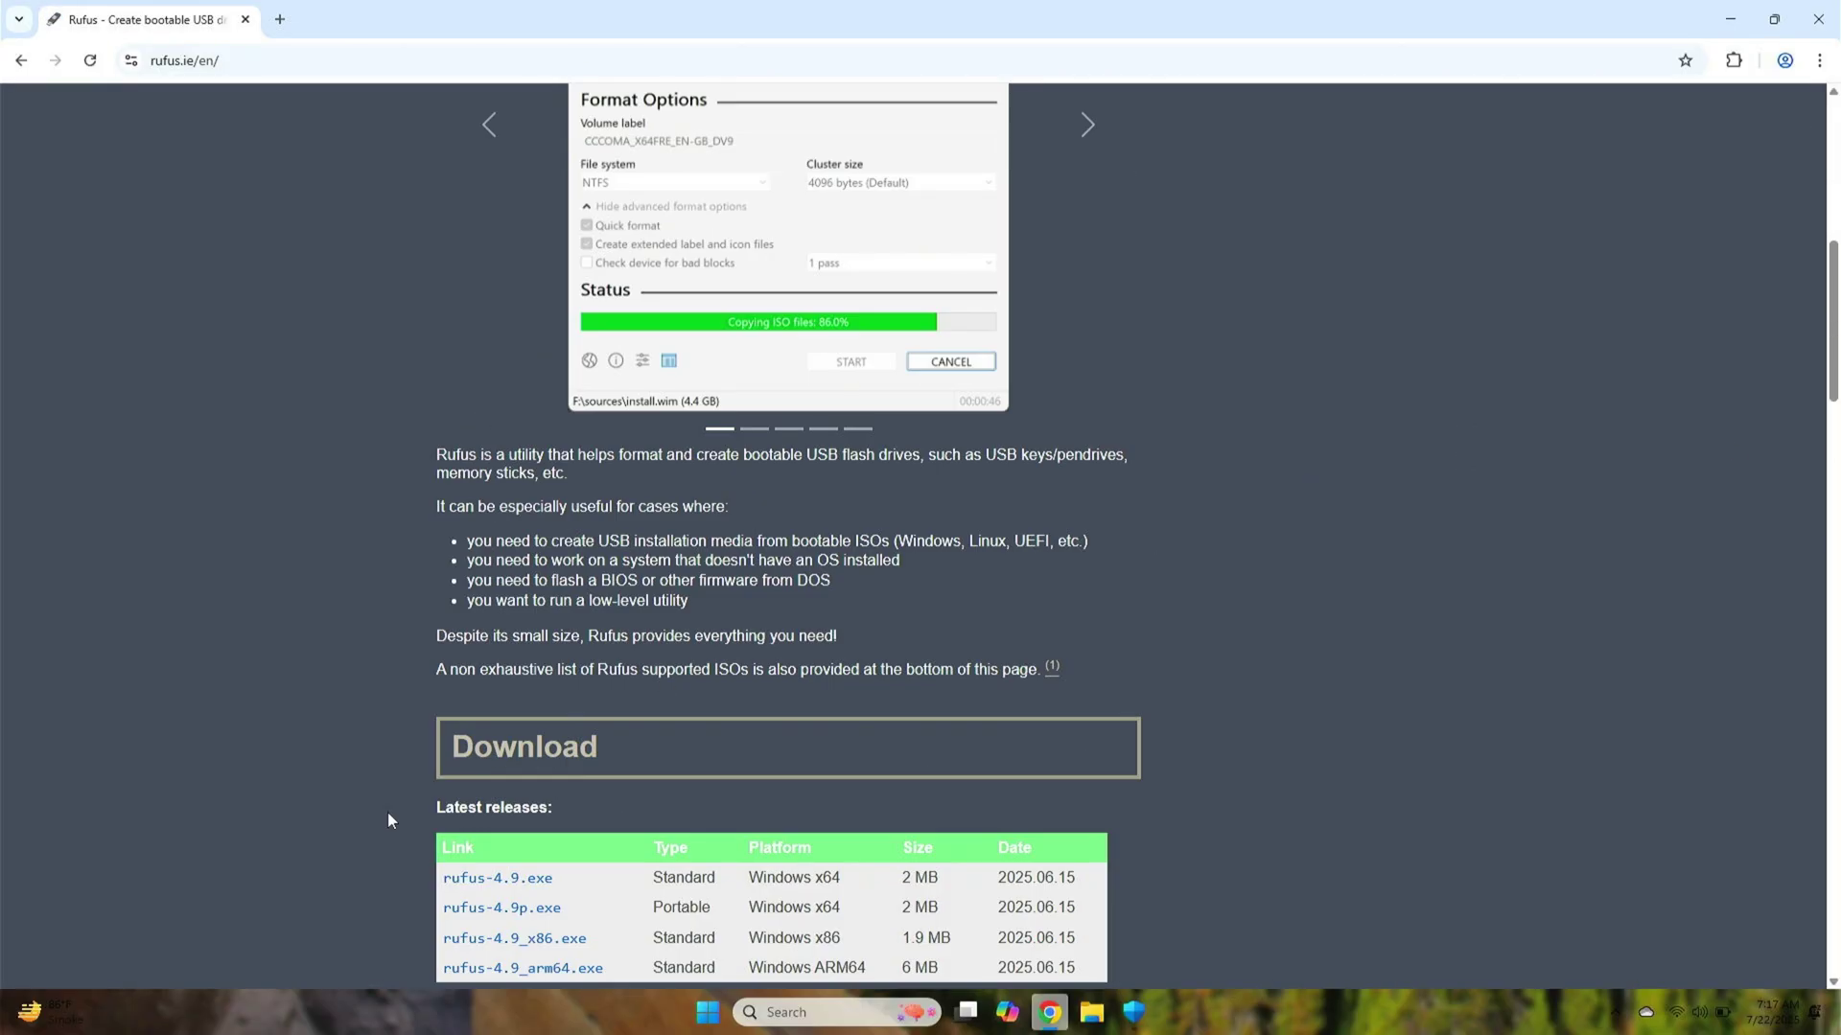
{"action": "left_click", "coordinate": [511, 884]}
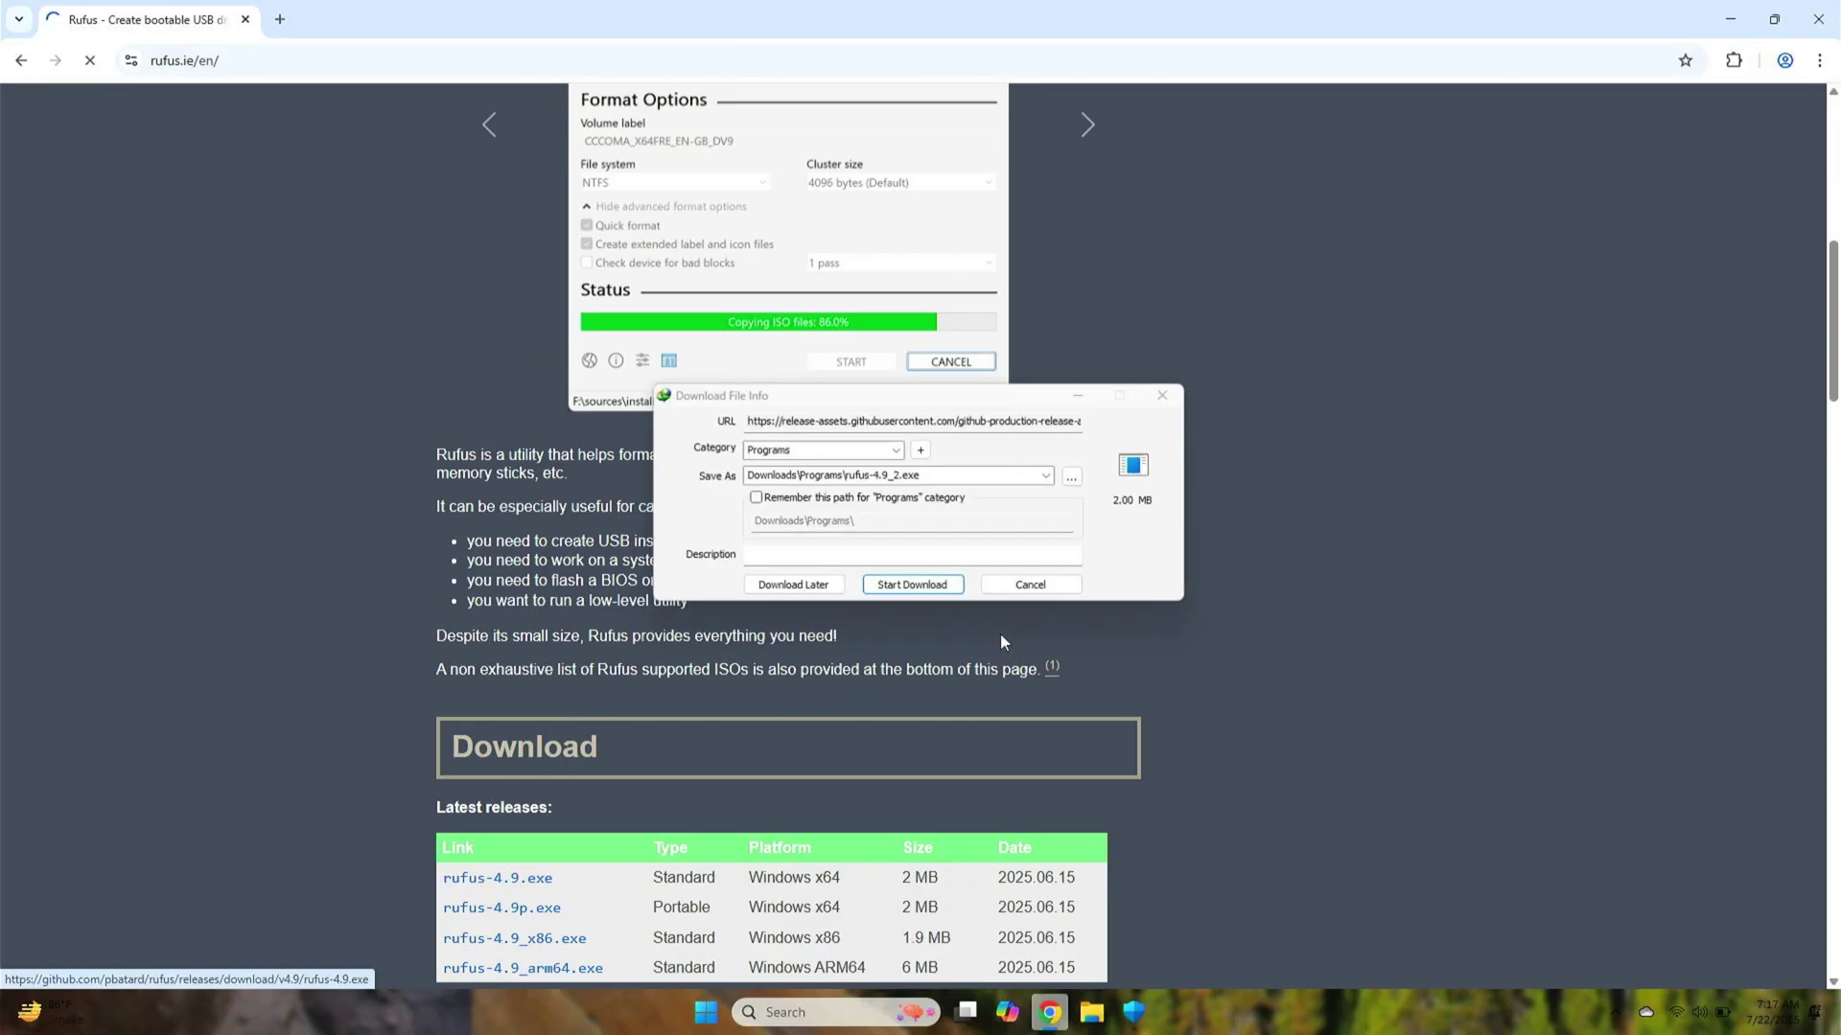
{"action": "left_click", "coordinate": [916, 589]}
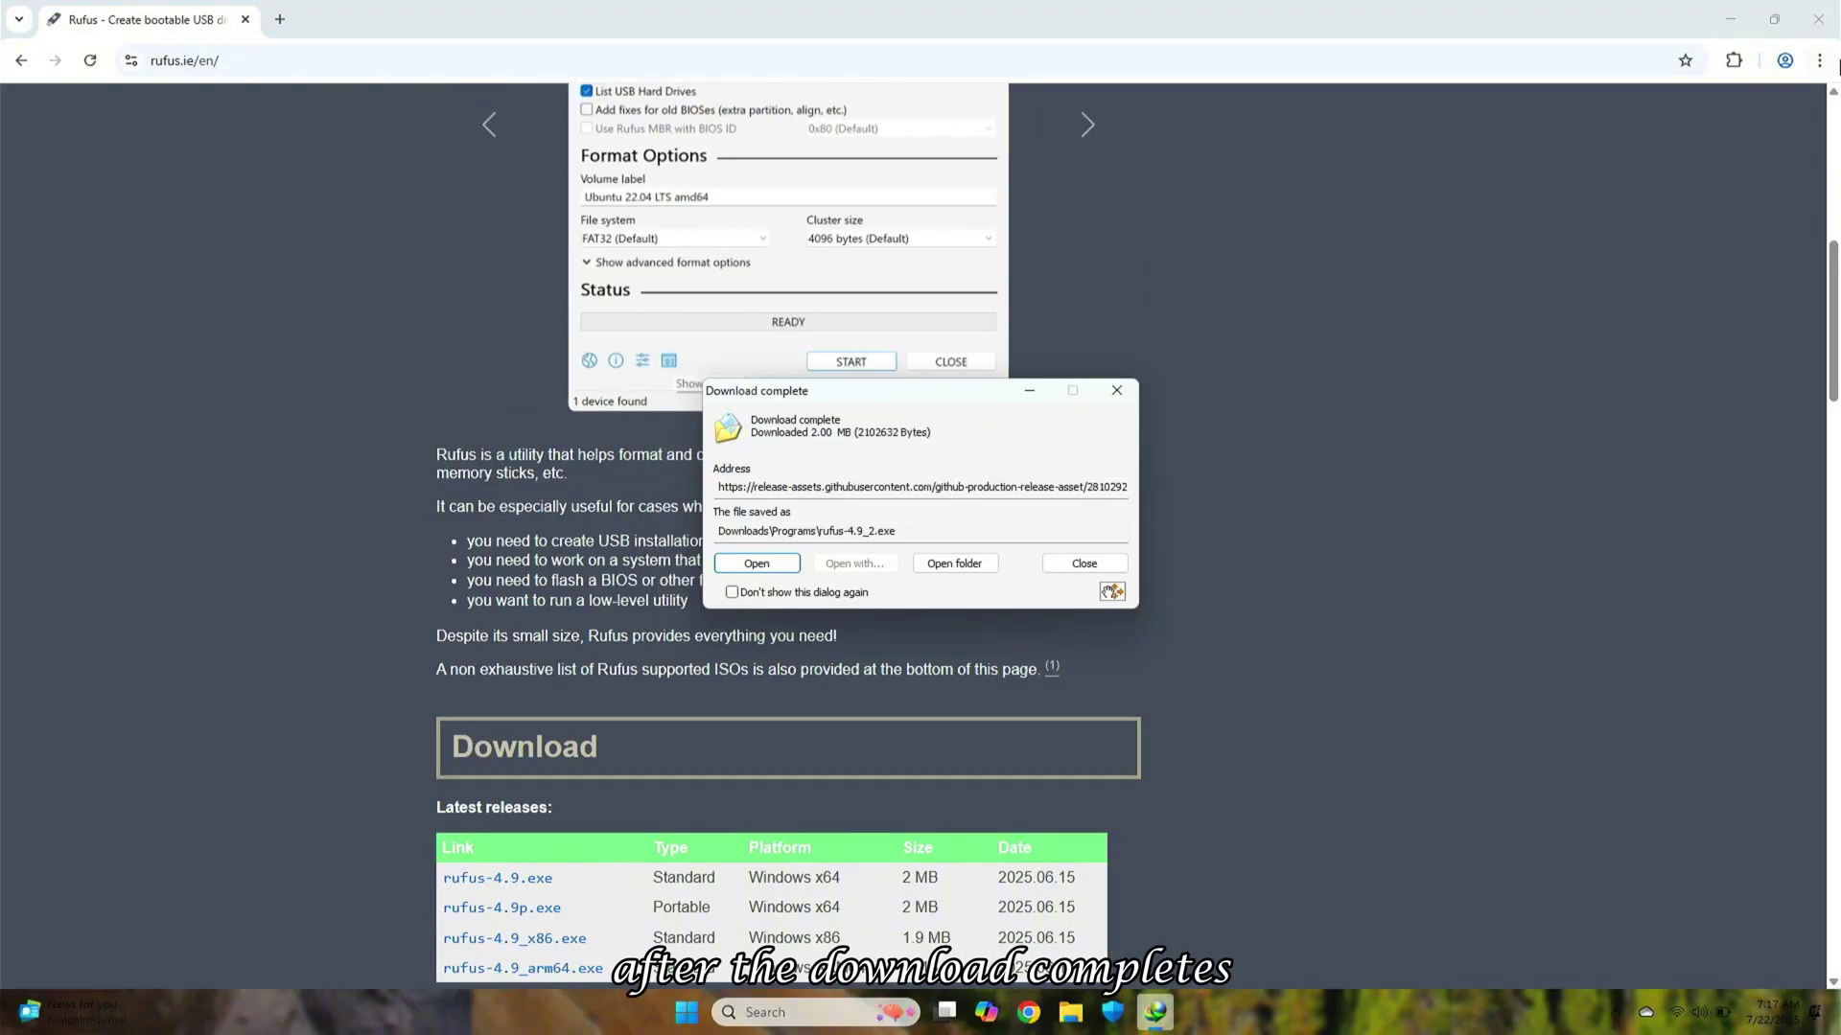
{"action": "left_click", "coordinate": [1730, 19]}
{"action": "left_click", "coordinate": [775, 562]}
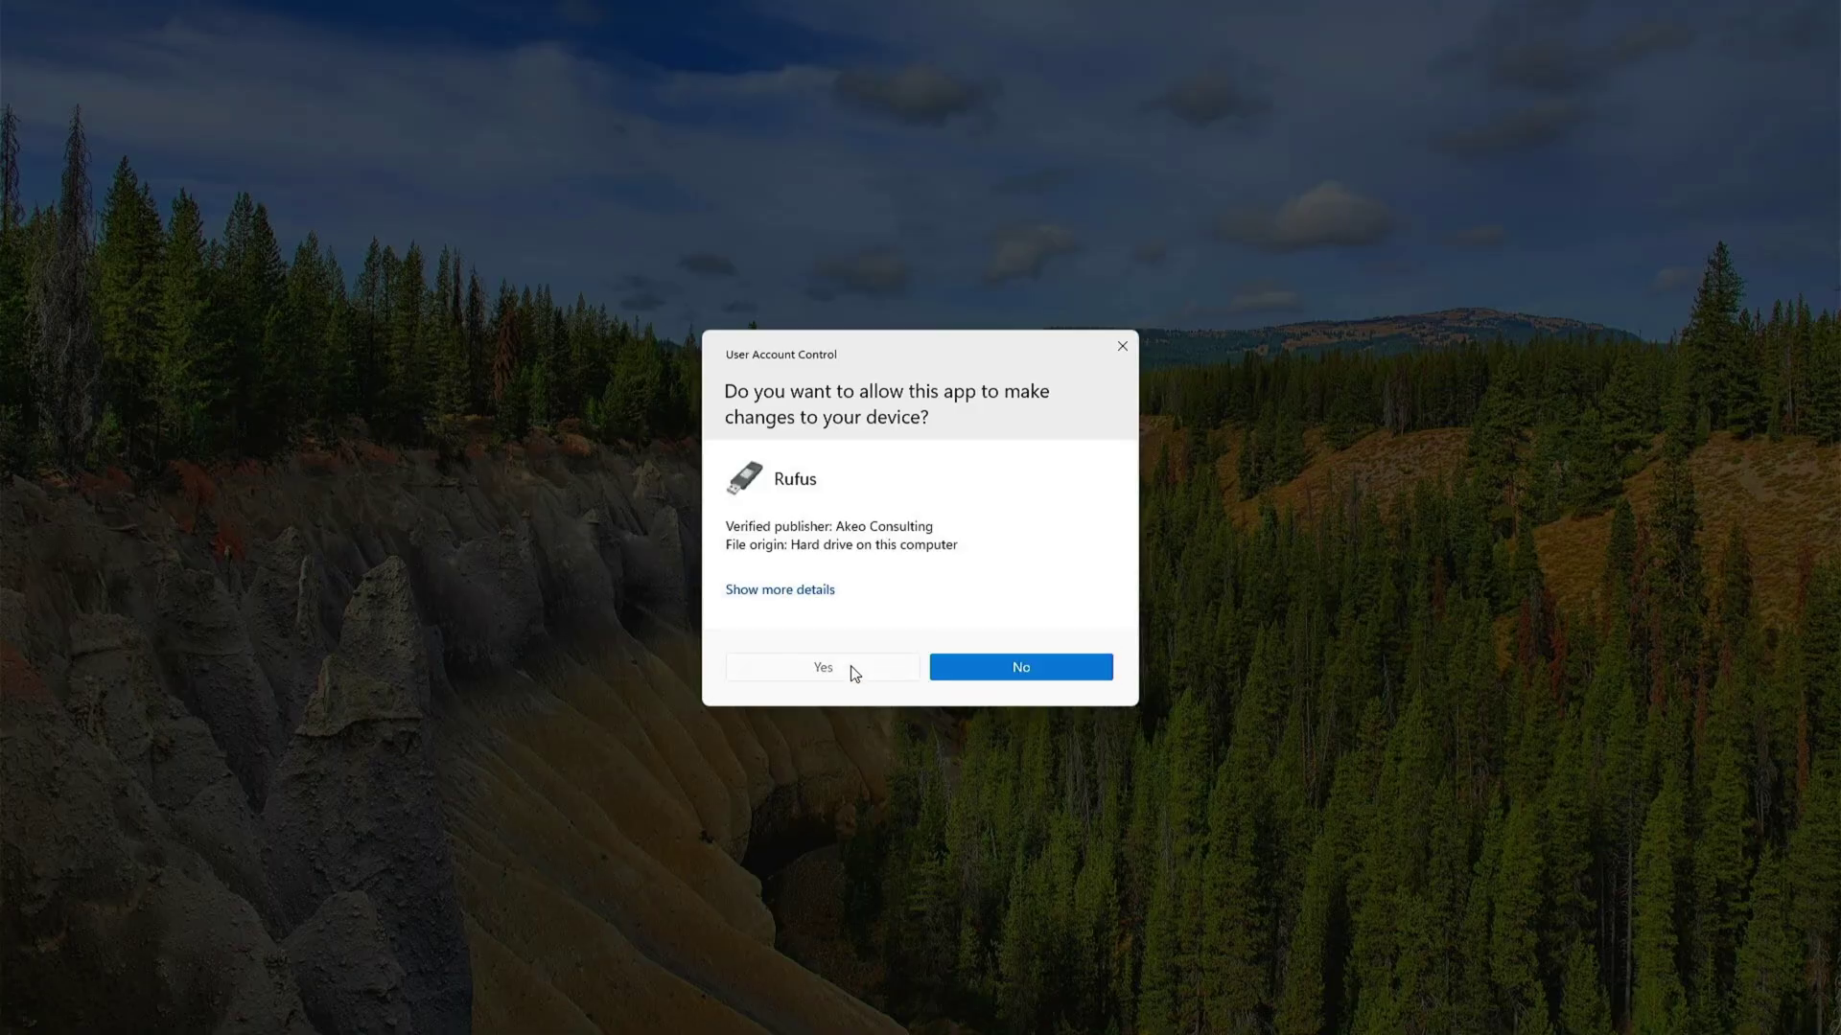
Allow Rufus through UAC, select the Ubuntu 24.04.2 ISO, choose GPT, and start writing
{"action": "left_click", "coordinate": [852, 670]}
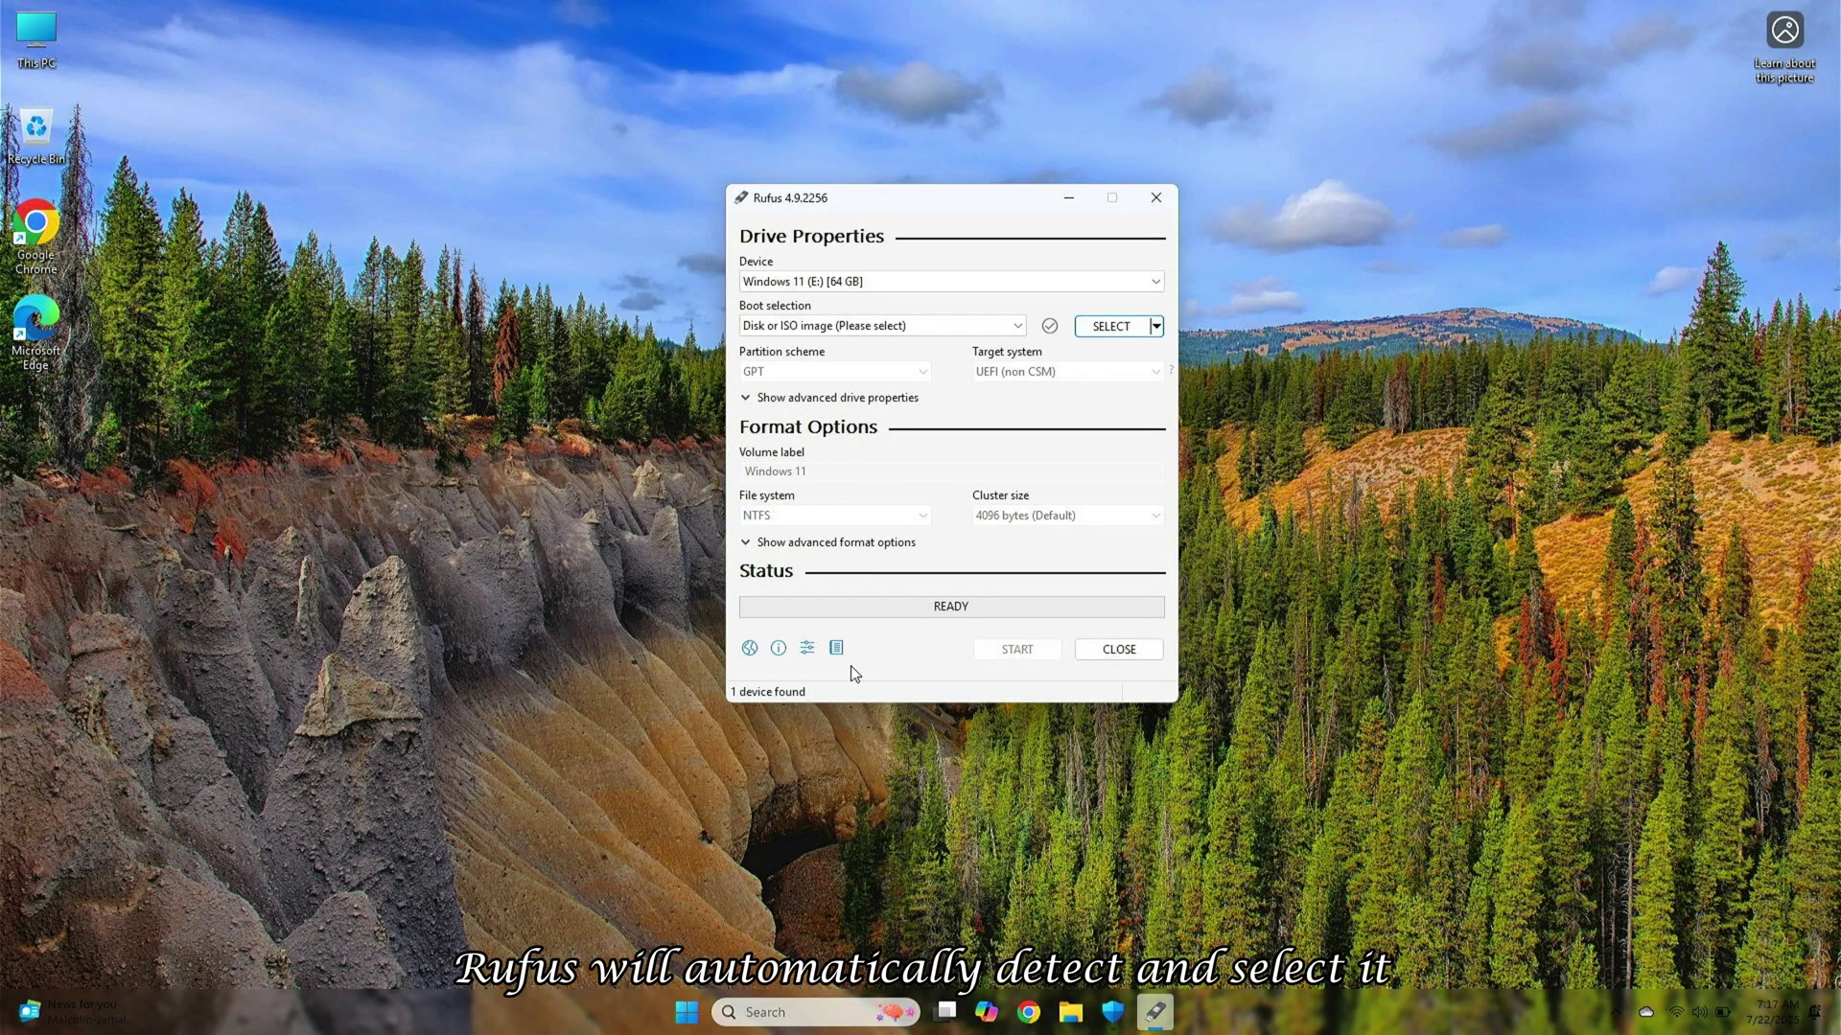
{"action": "left_click", "coordinate": [1088, 327]}
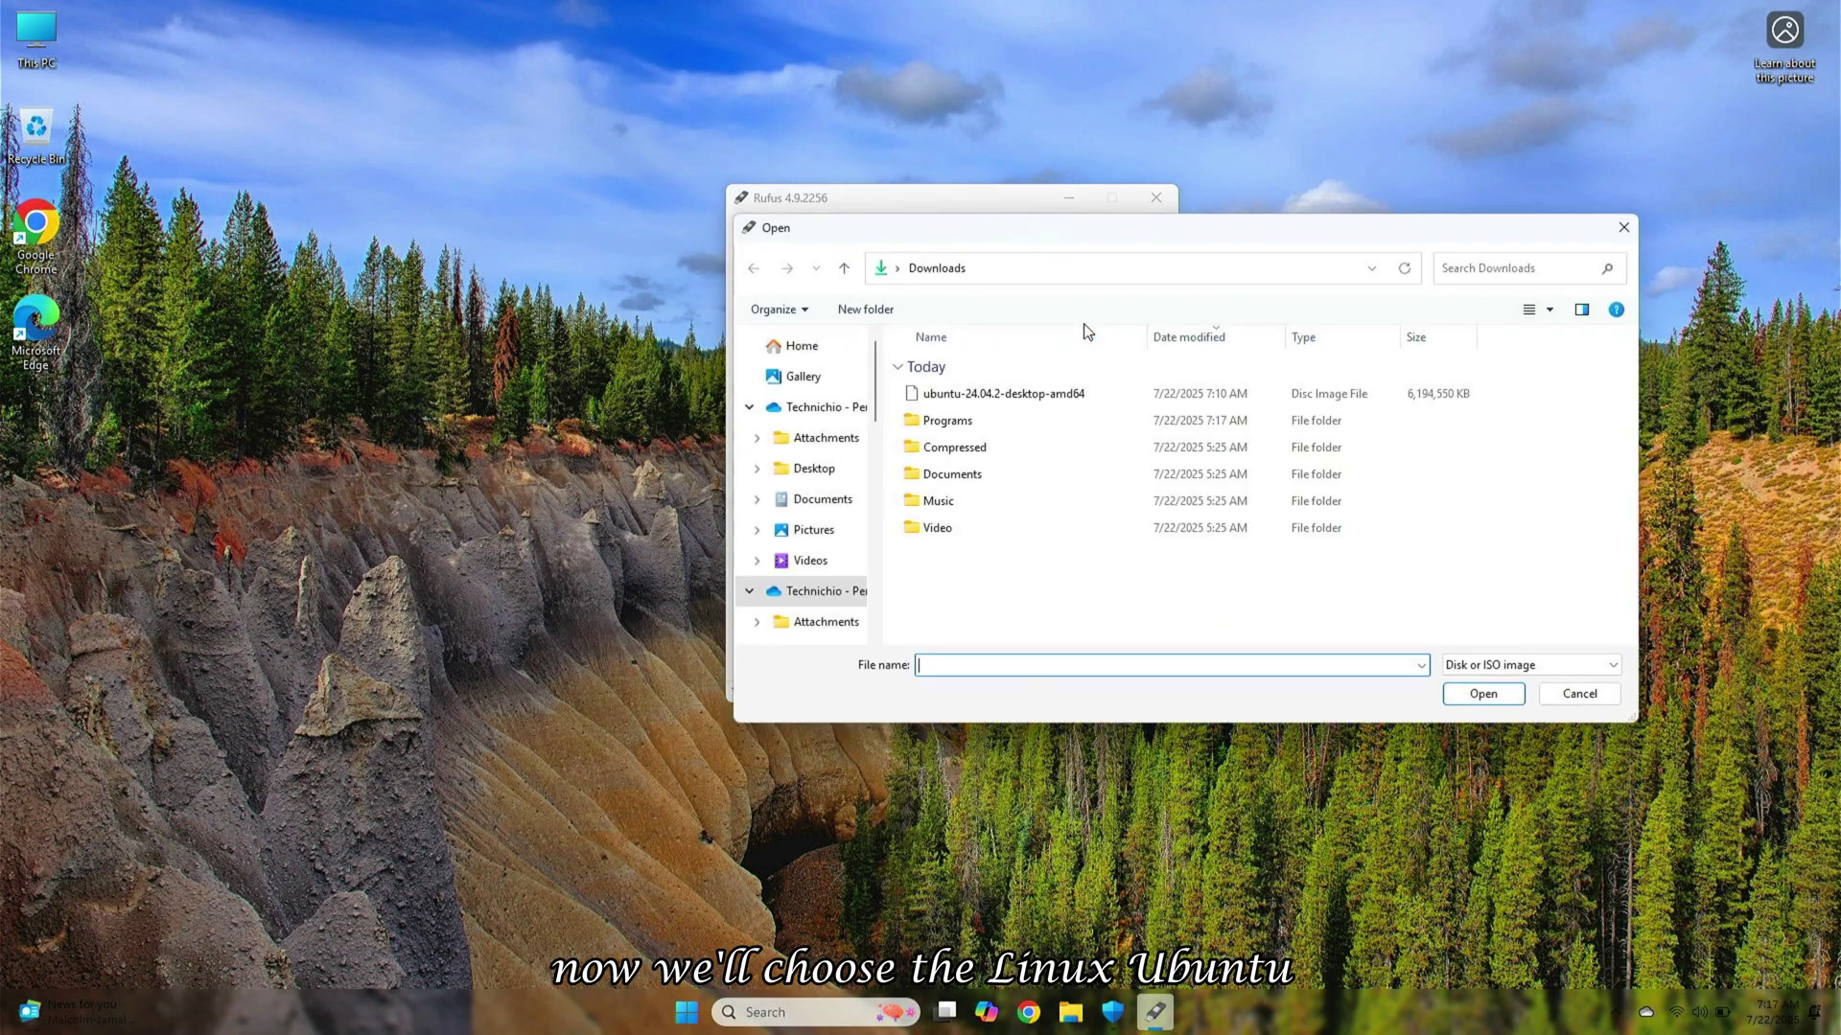
{"action": "double_click", "coordinate": [988, 394]}
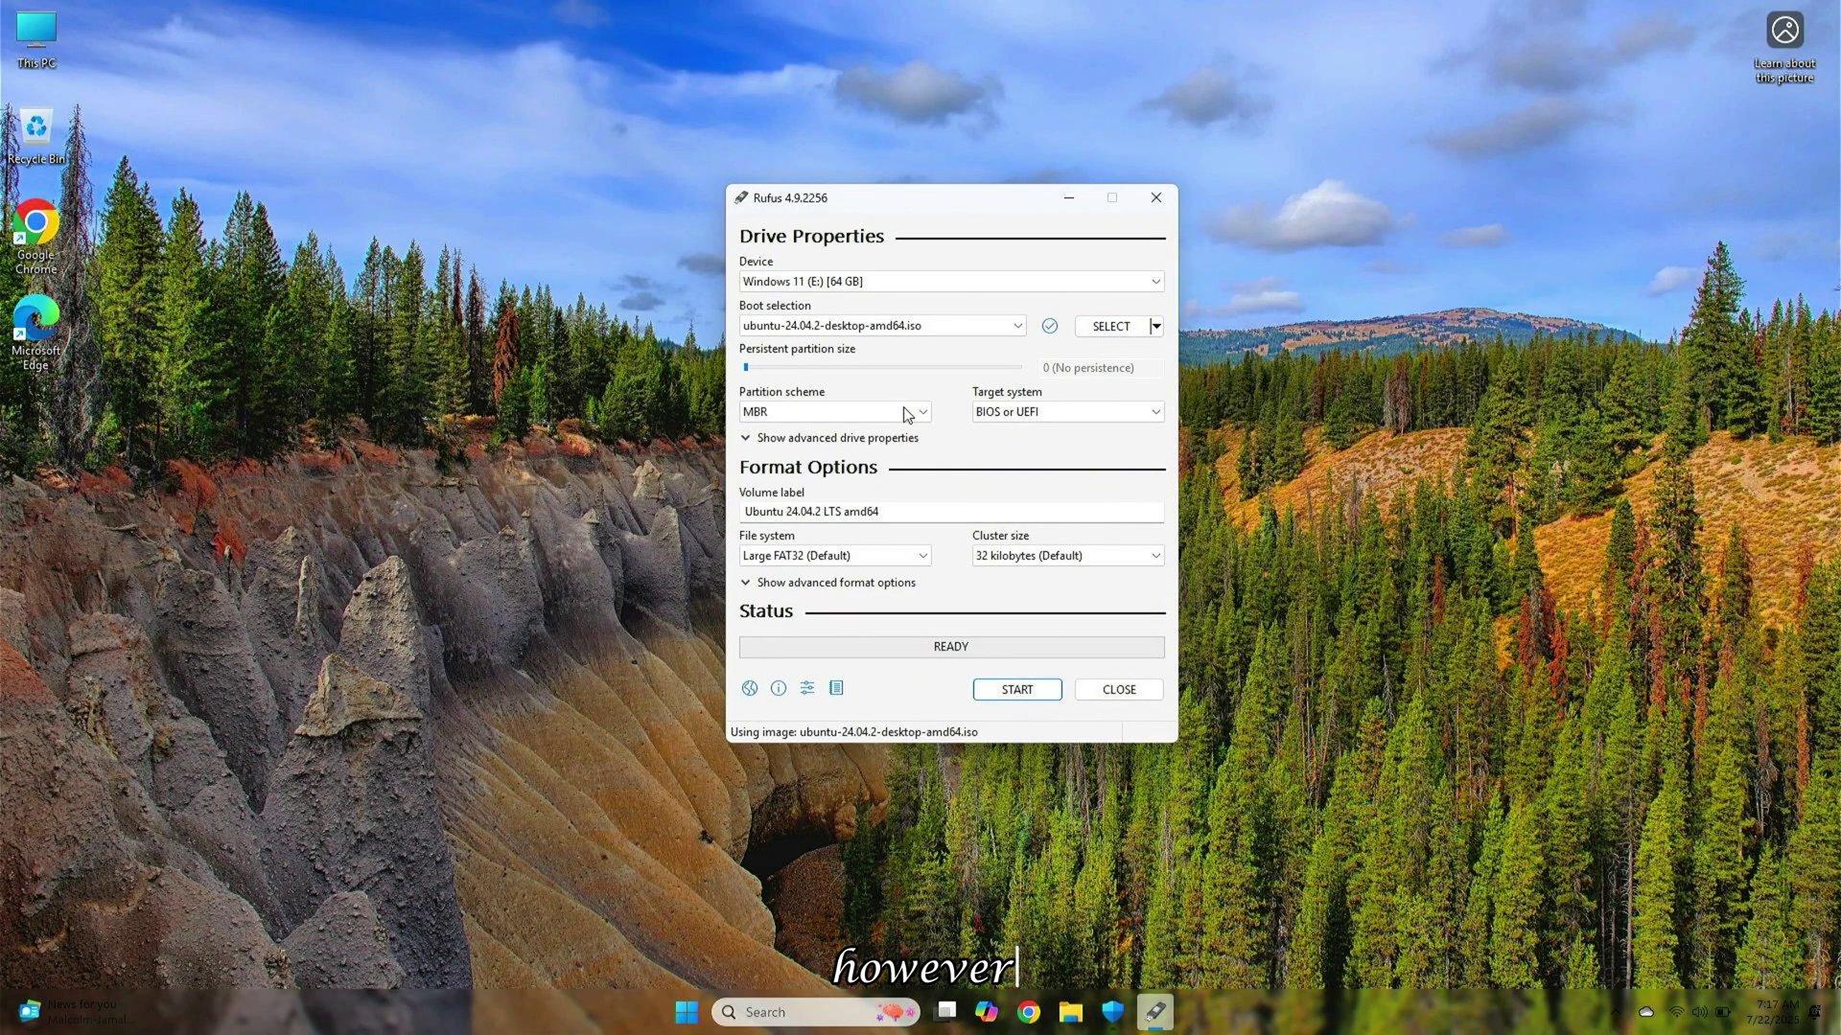
{"action": "left_click", "coordinate": [878, 413]}
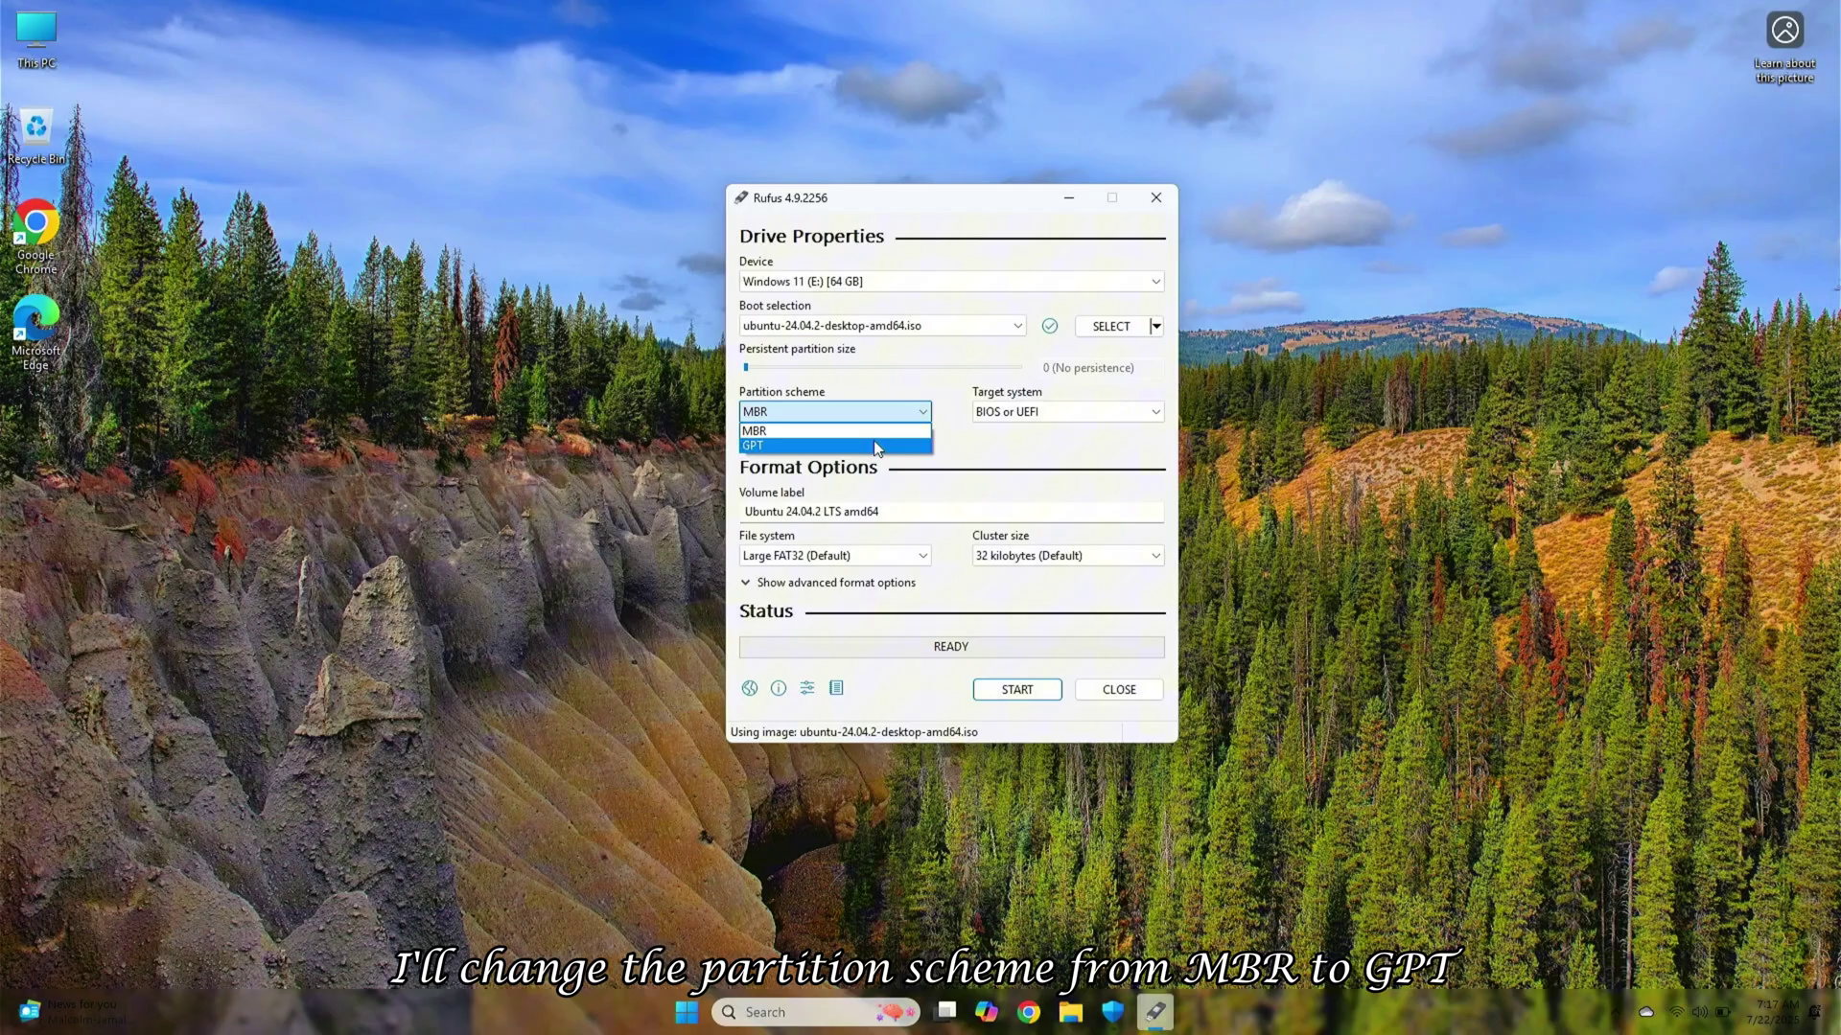
{"action": "left_click", "coordinate": [877, 446]}
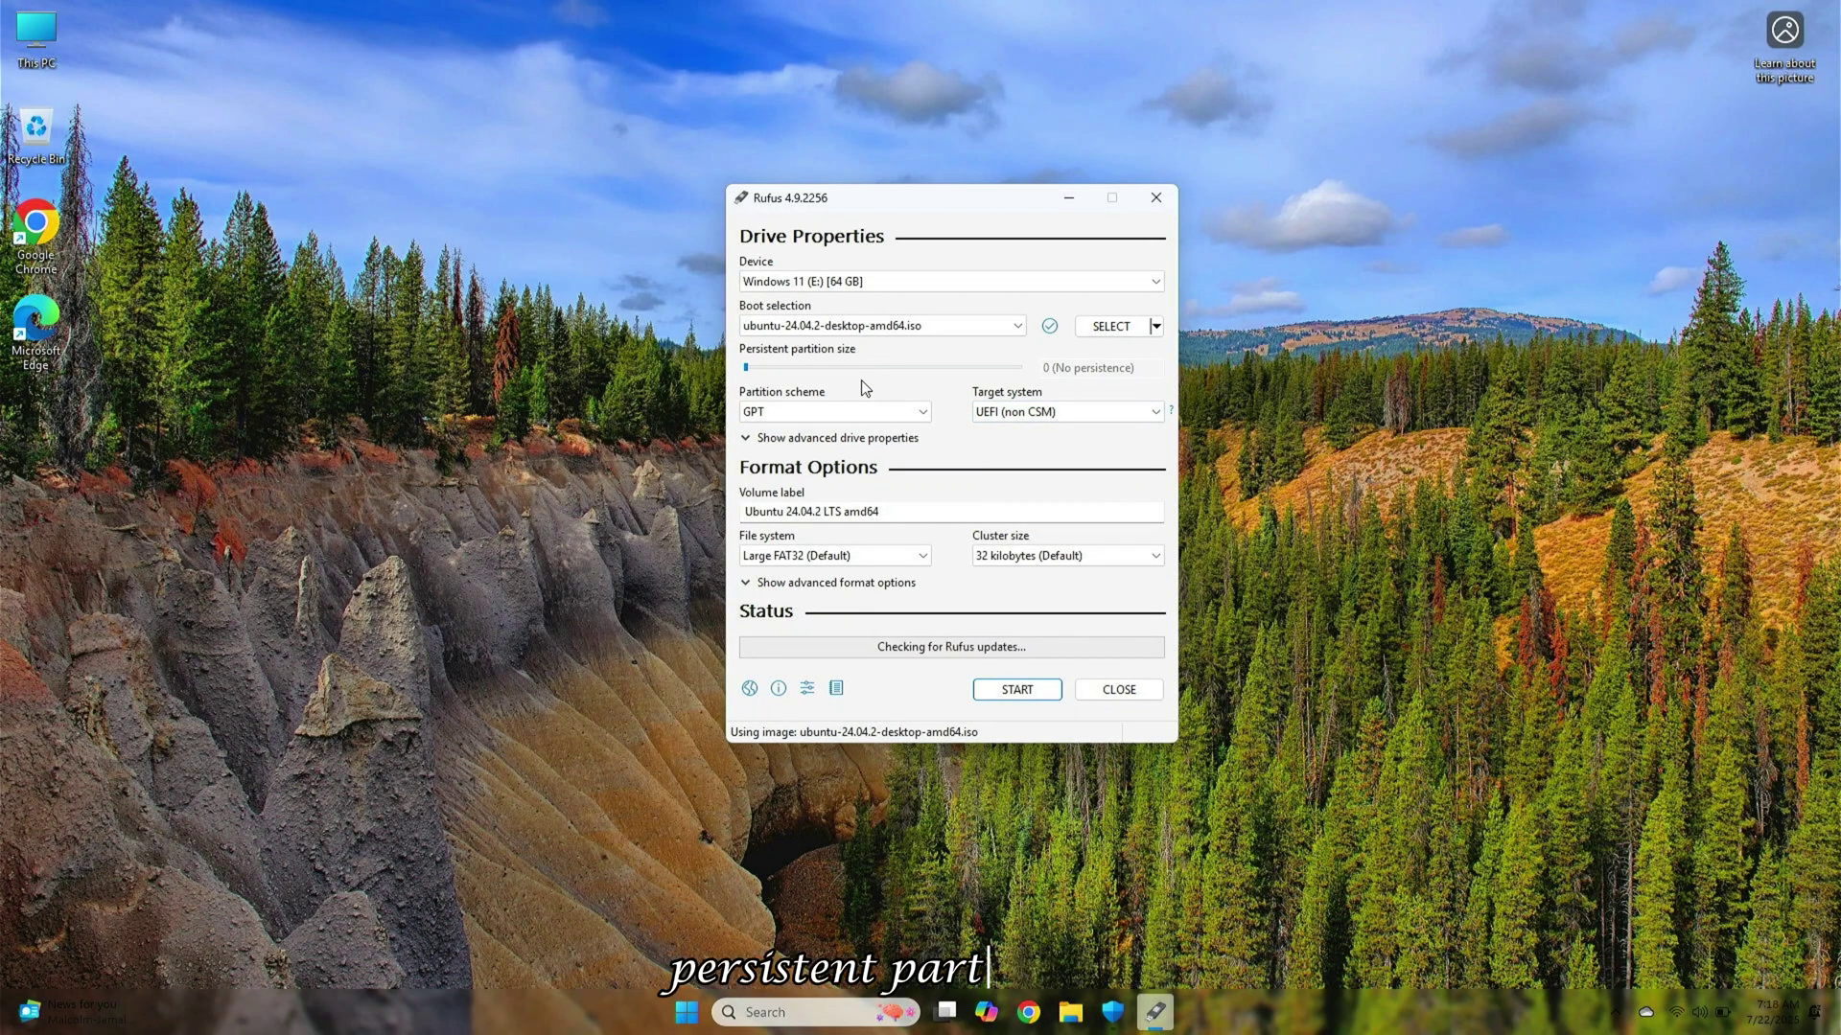
{"action": "mouse_move", "coordinate": [775, 378]}
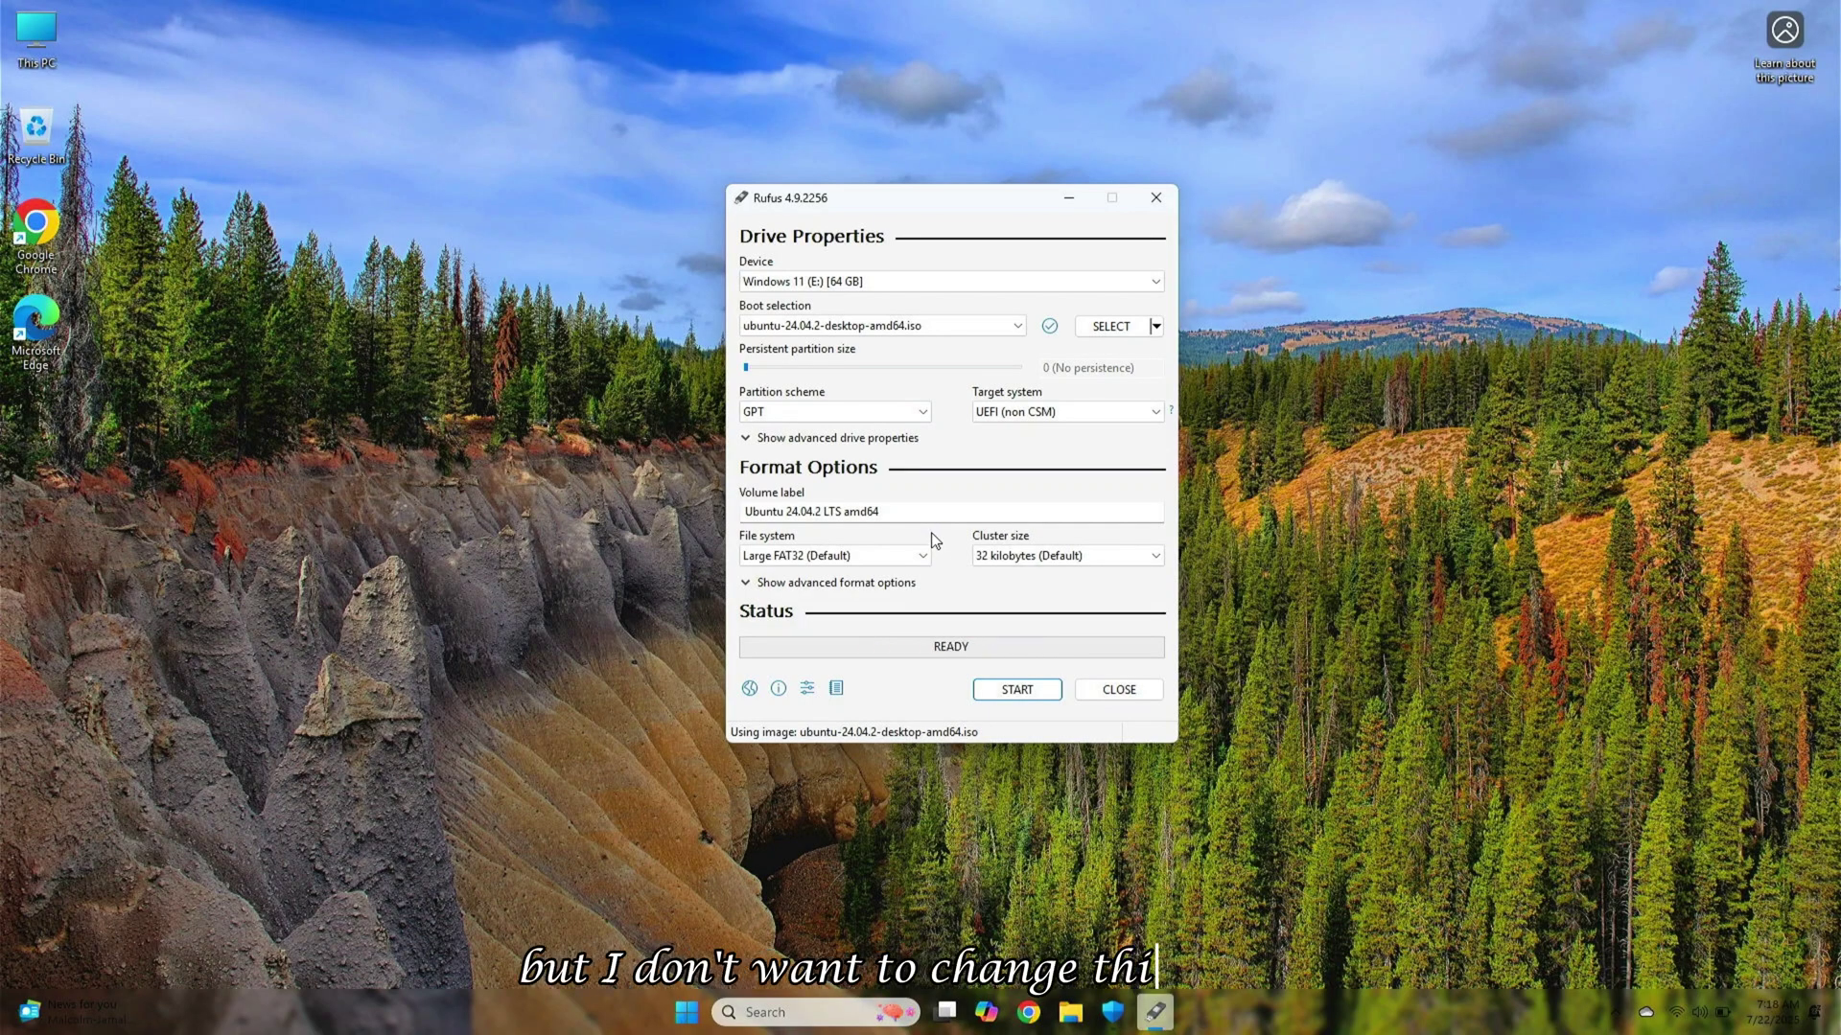
{"action": "left_click", "coordinate": [1011, 692]}
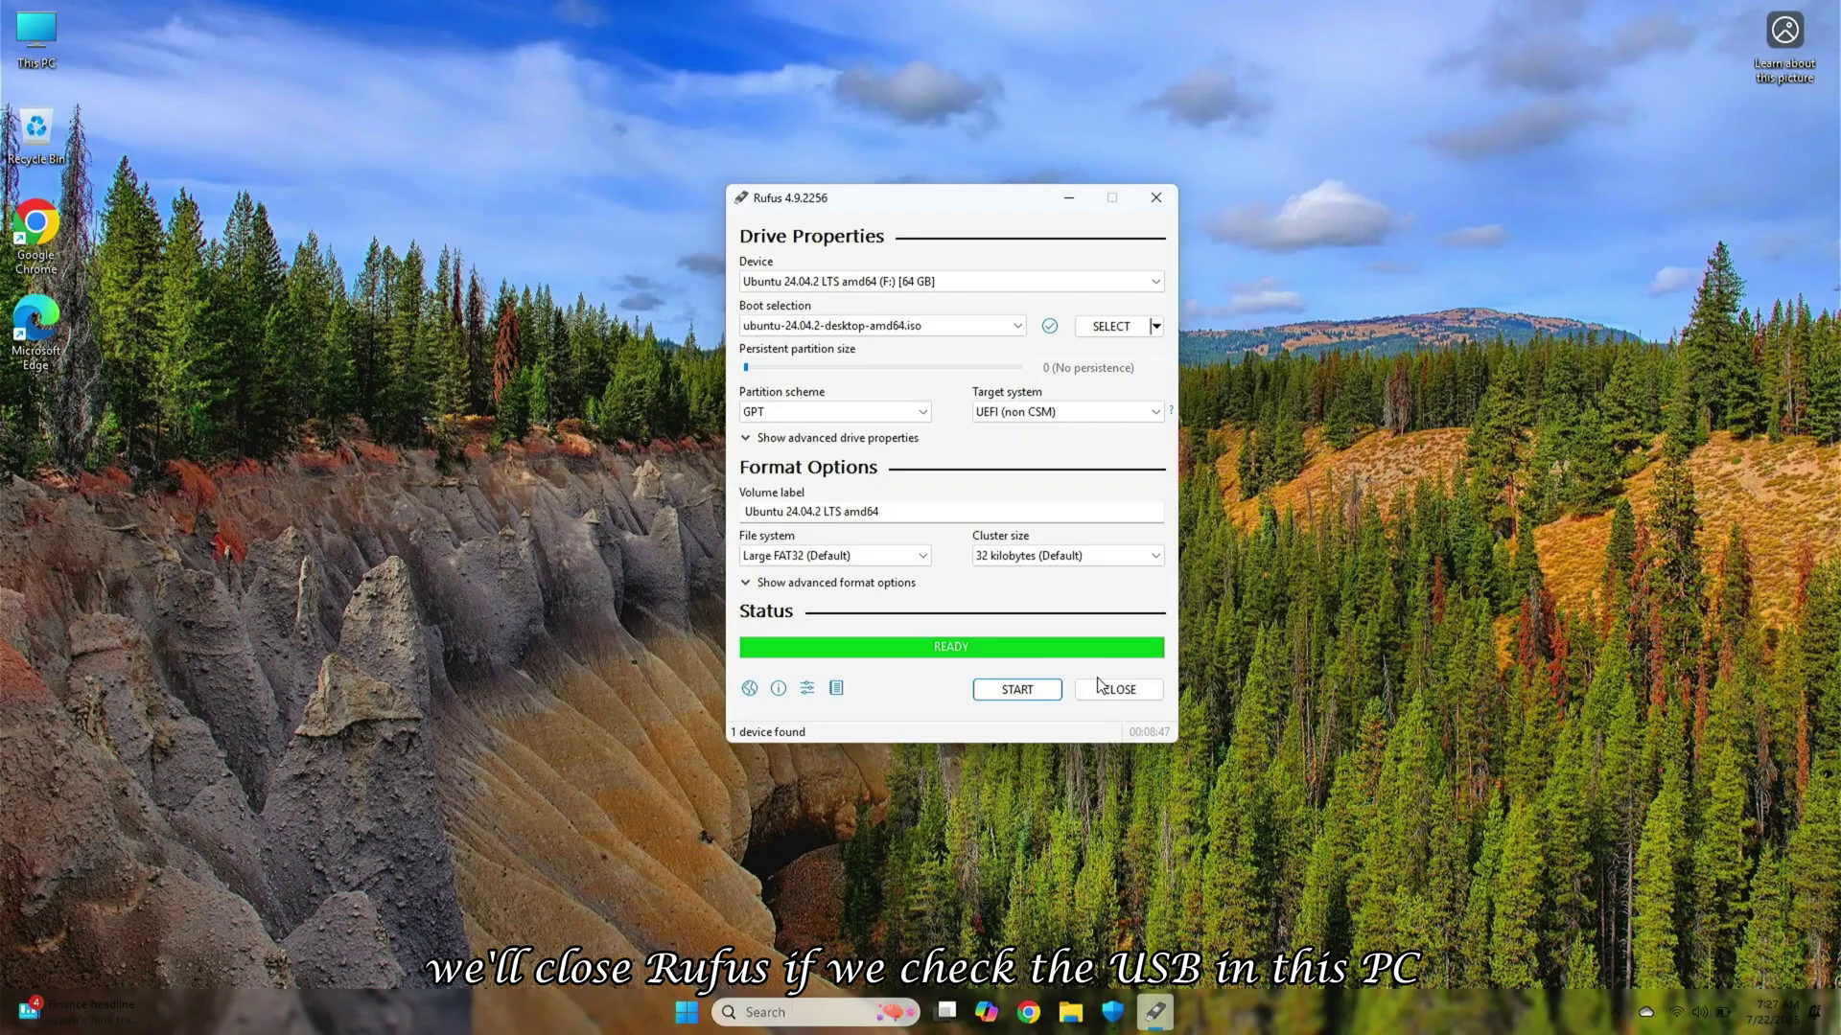
Close Rufus, check the UBUNTU 24_0 (F:) USB drive in This PC, and bring up shutdown options
{"action": "left_click", "coordinate": [1103, 687]}
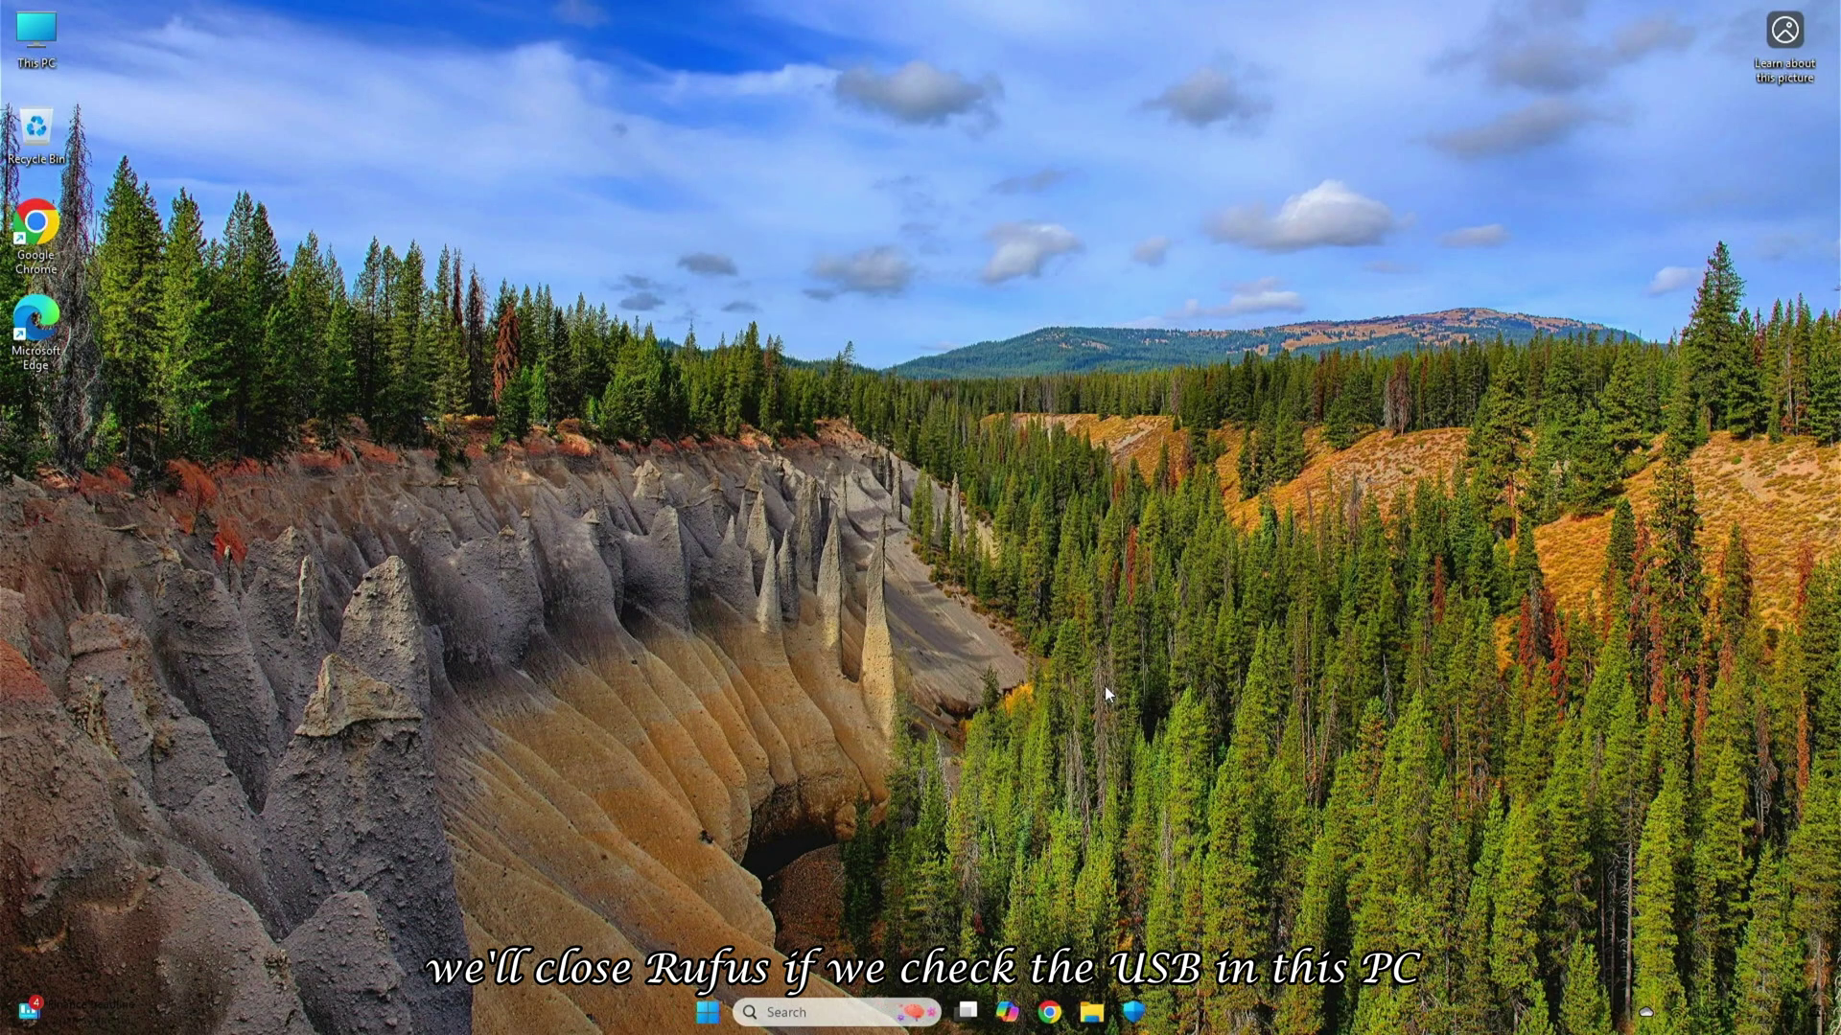
{"action": "double_click", "coordinate": [37, 33]}
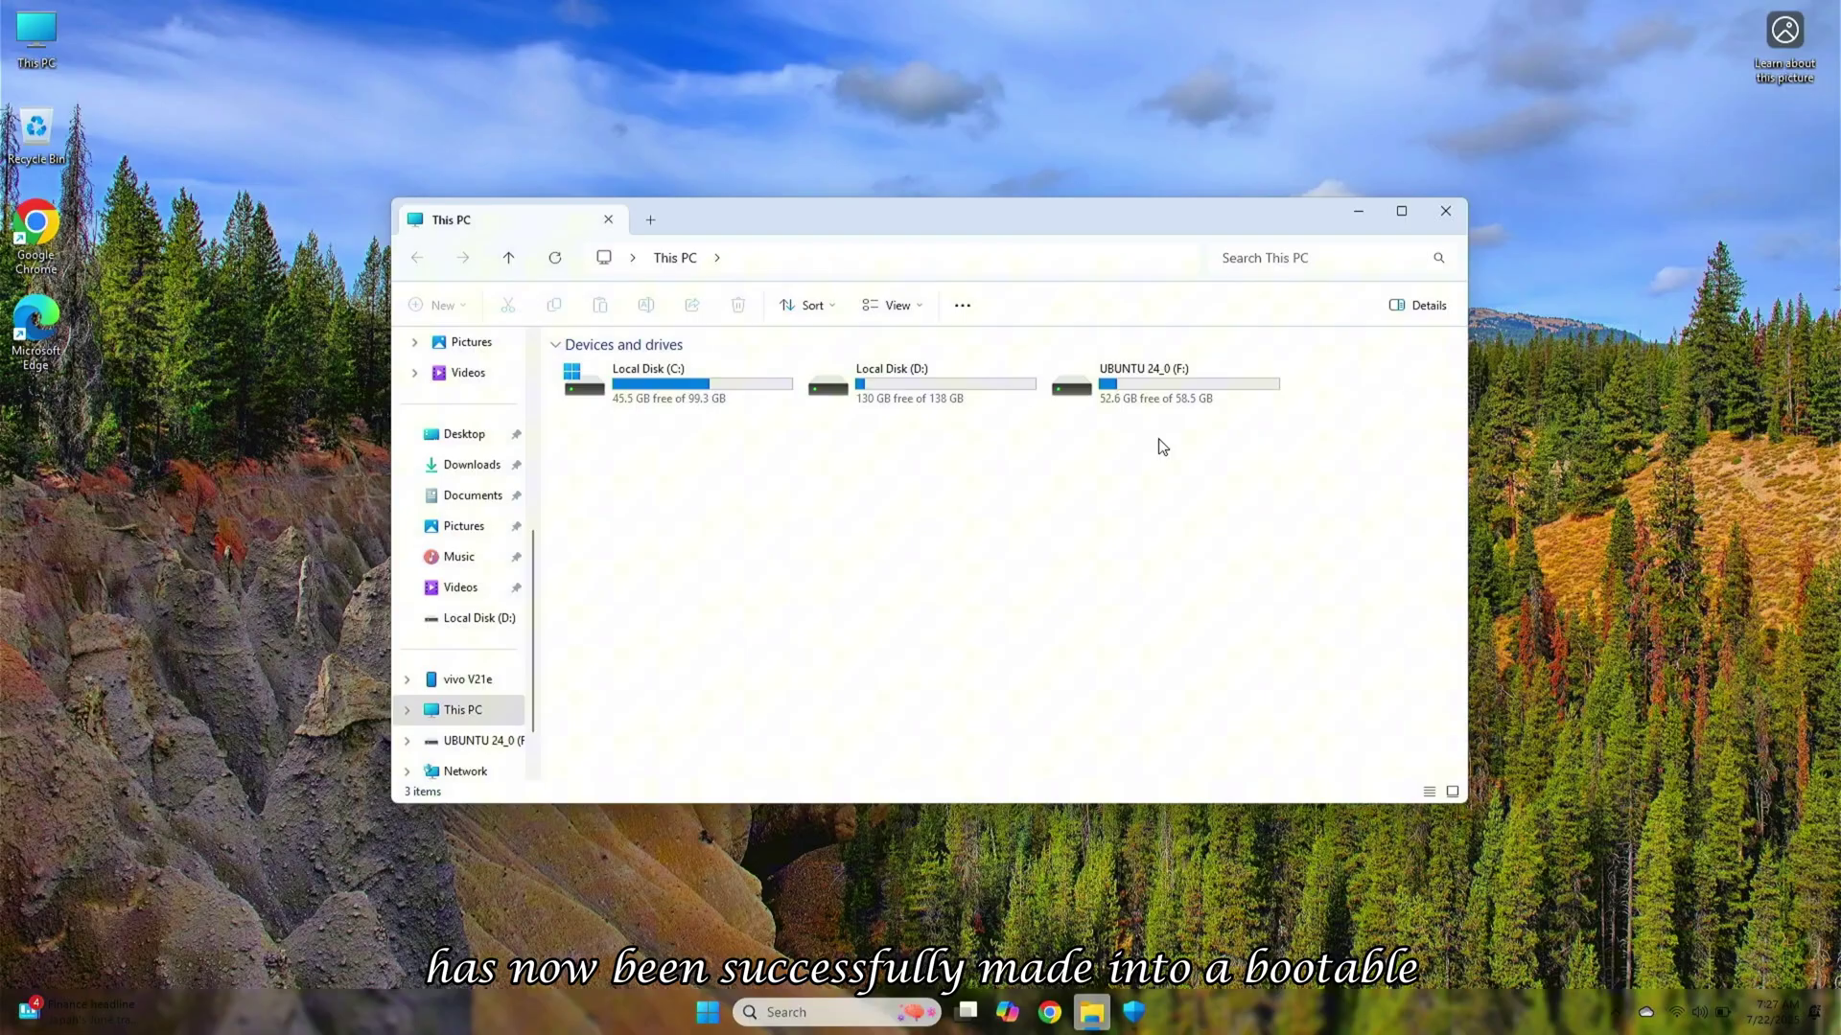
{"action": "left_click", "coordinate": [1182, 409]}
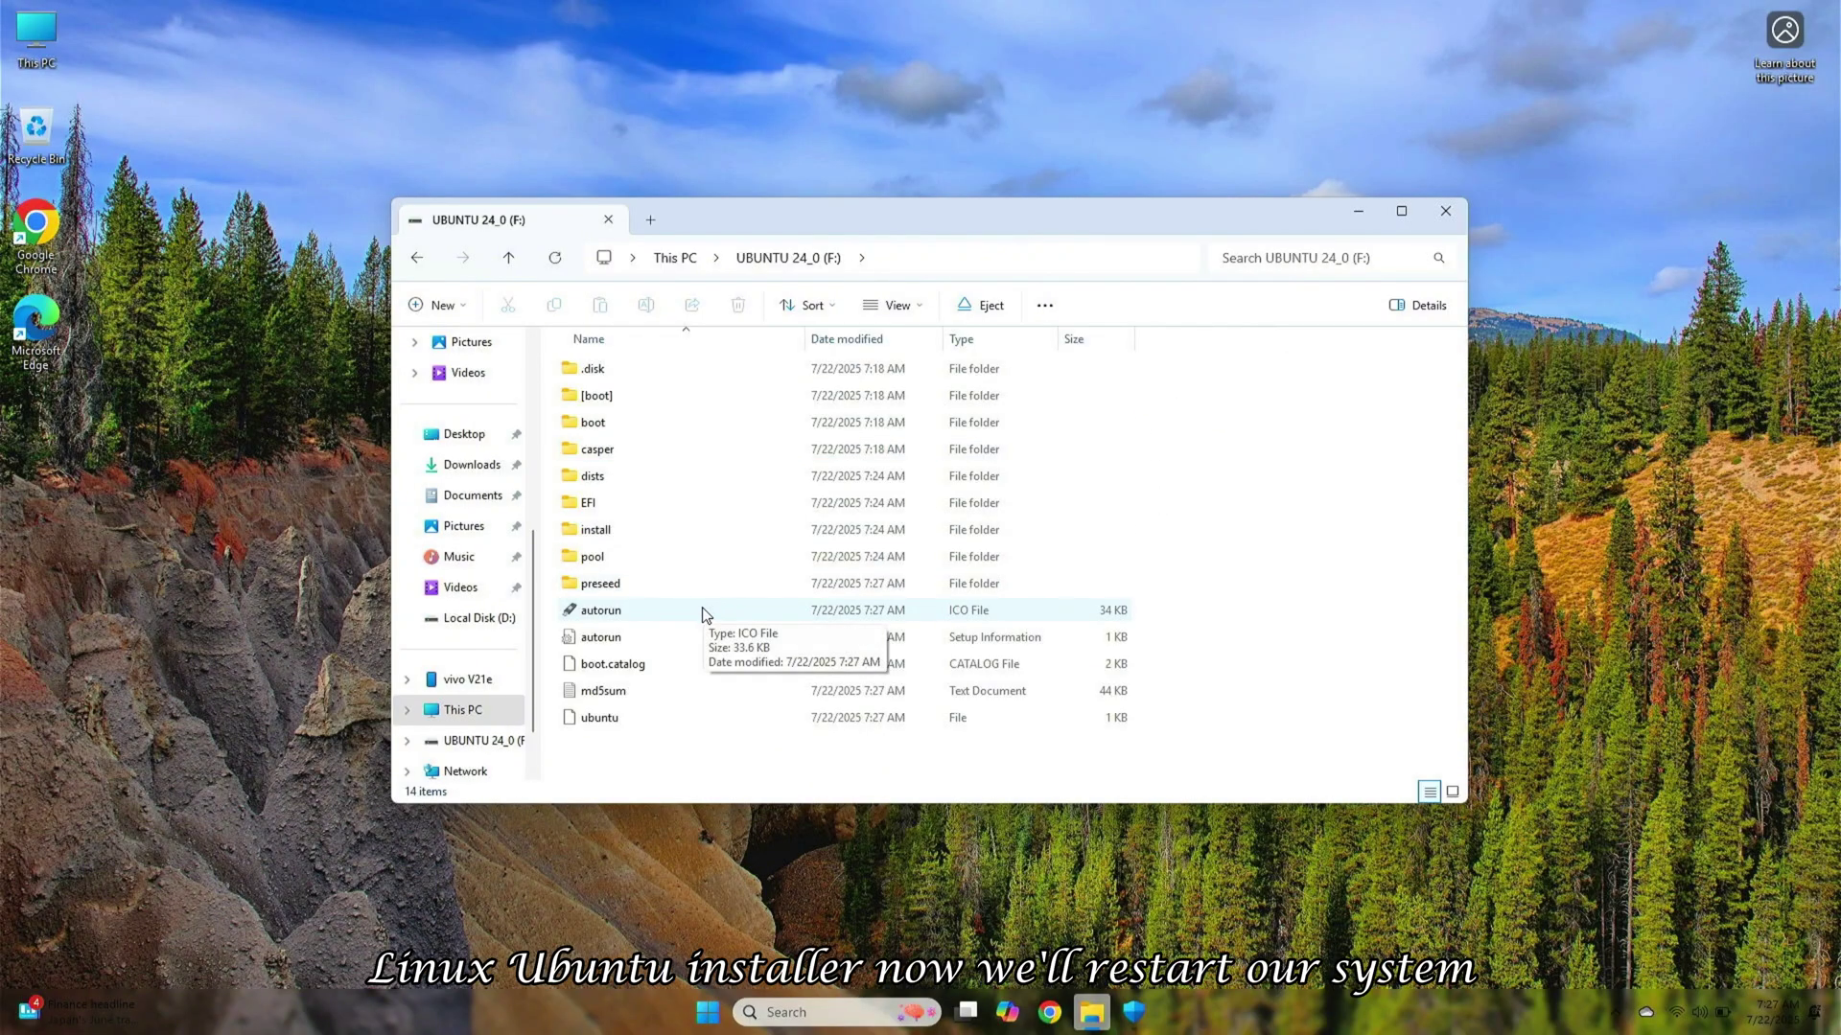
{"action": "left_click", "coordinate": [1446, 212]}
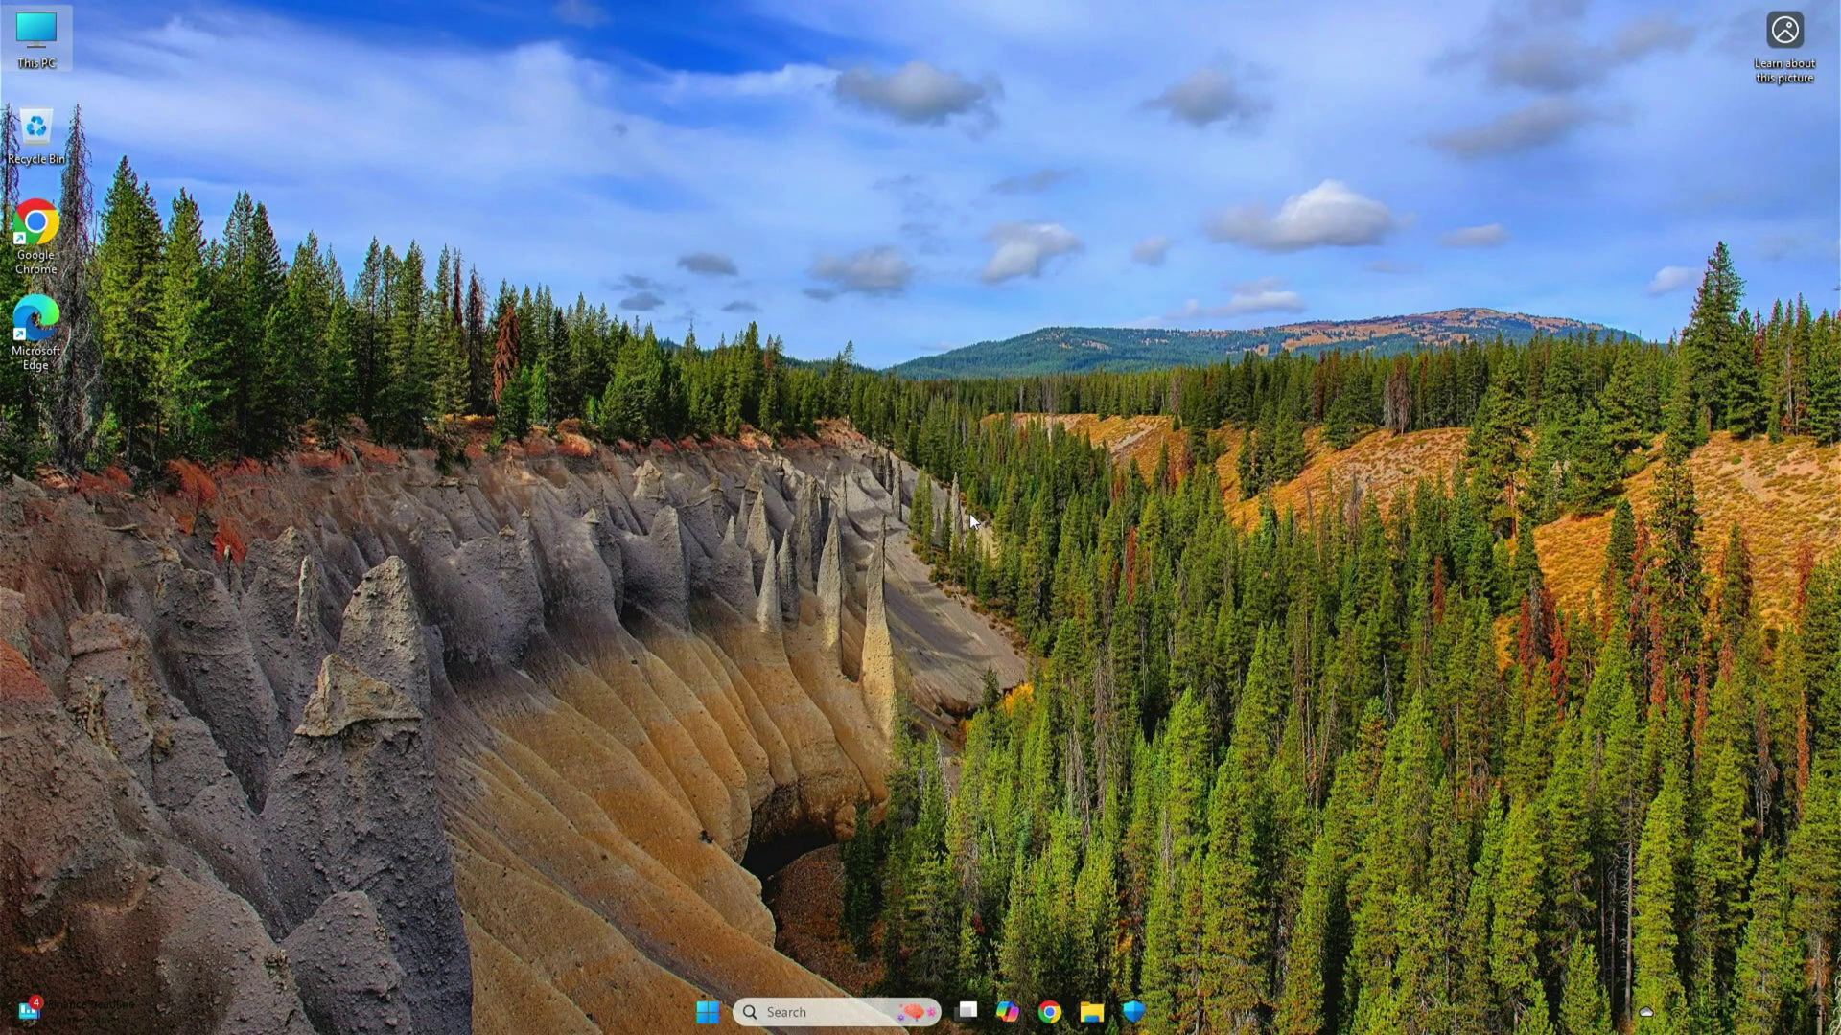
{"action": "key", "text": "alt+F4"}
Restart, boot from the USB HDD in the Boot Menu, and choose Try or Install Ubuntu
{"action": "left_click", "coordinate": [936, 340]}
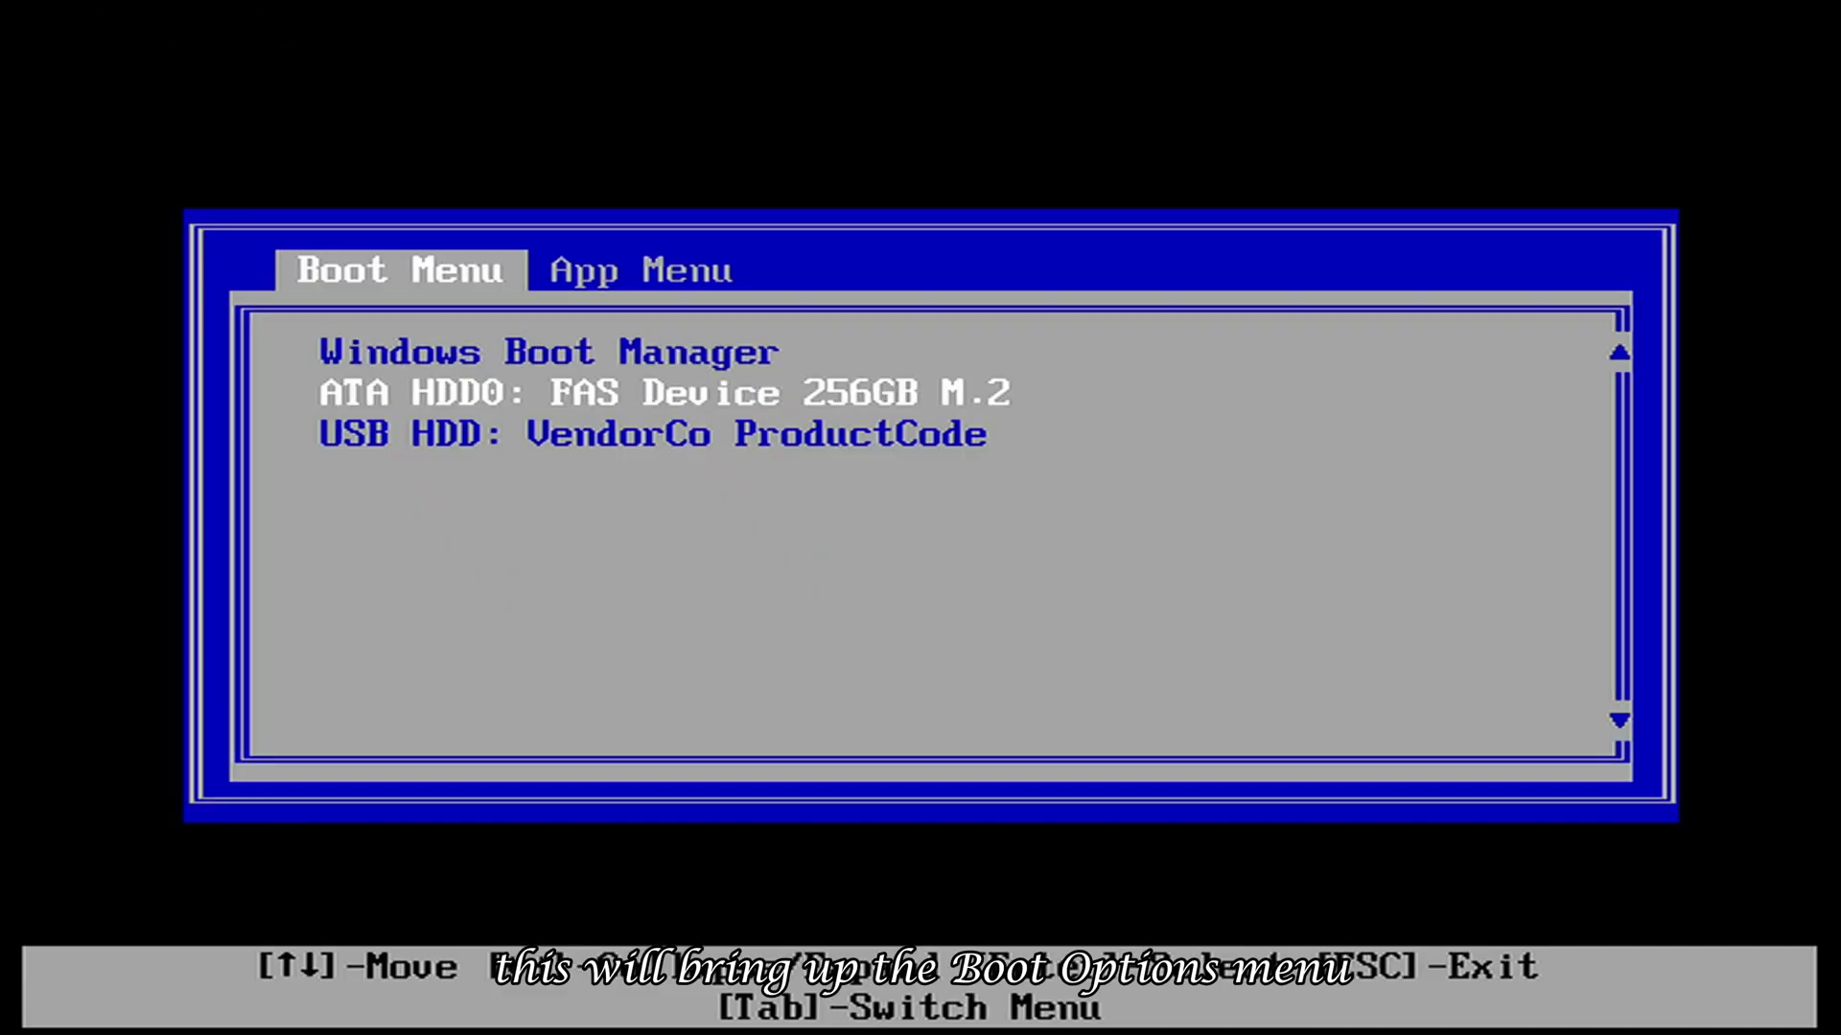
{"action": "key", "text": "Down"}
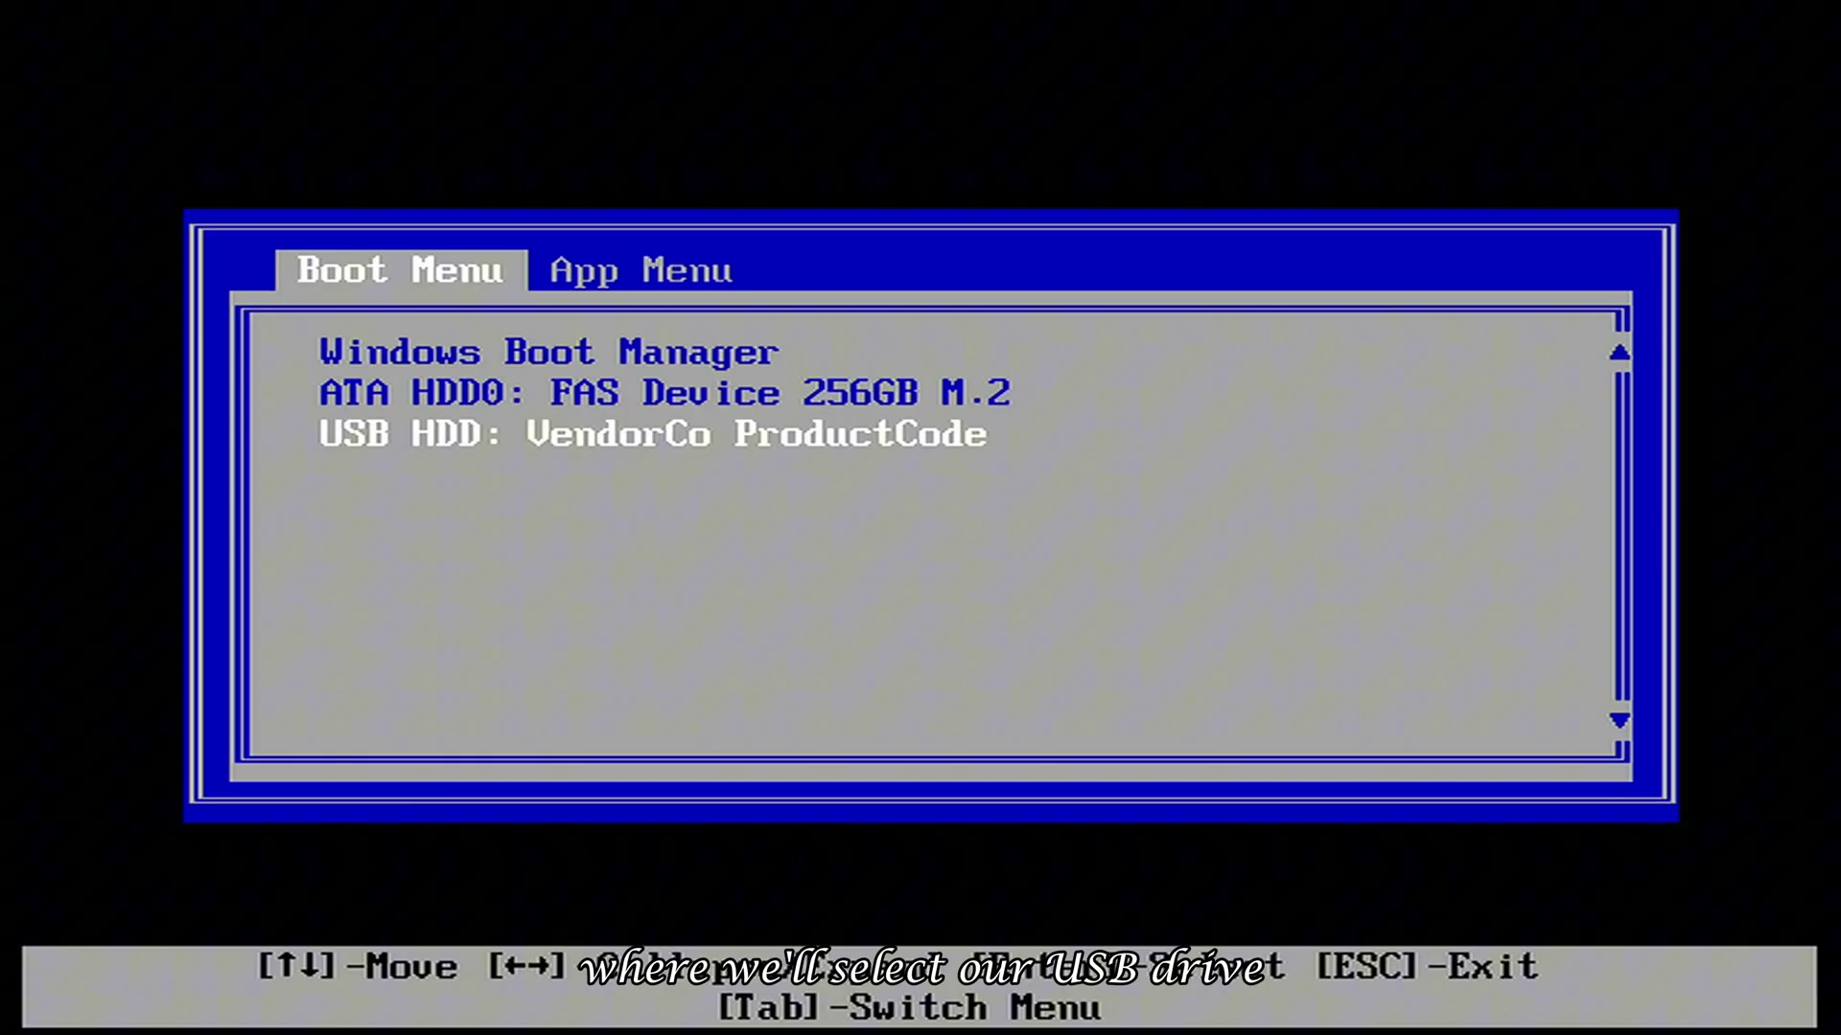
{"action": "key", "text": "Return"}
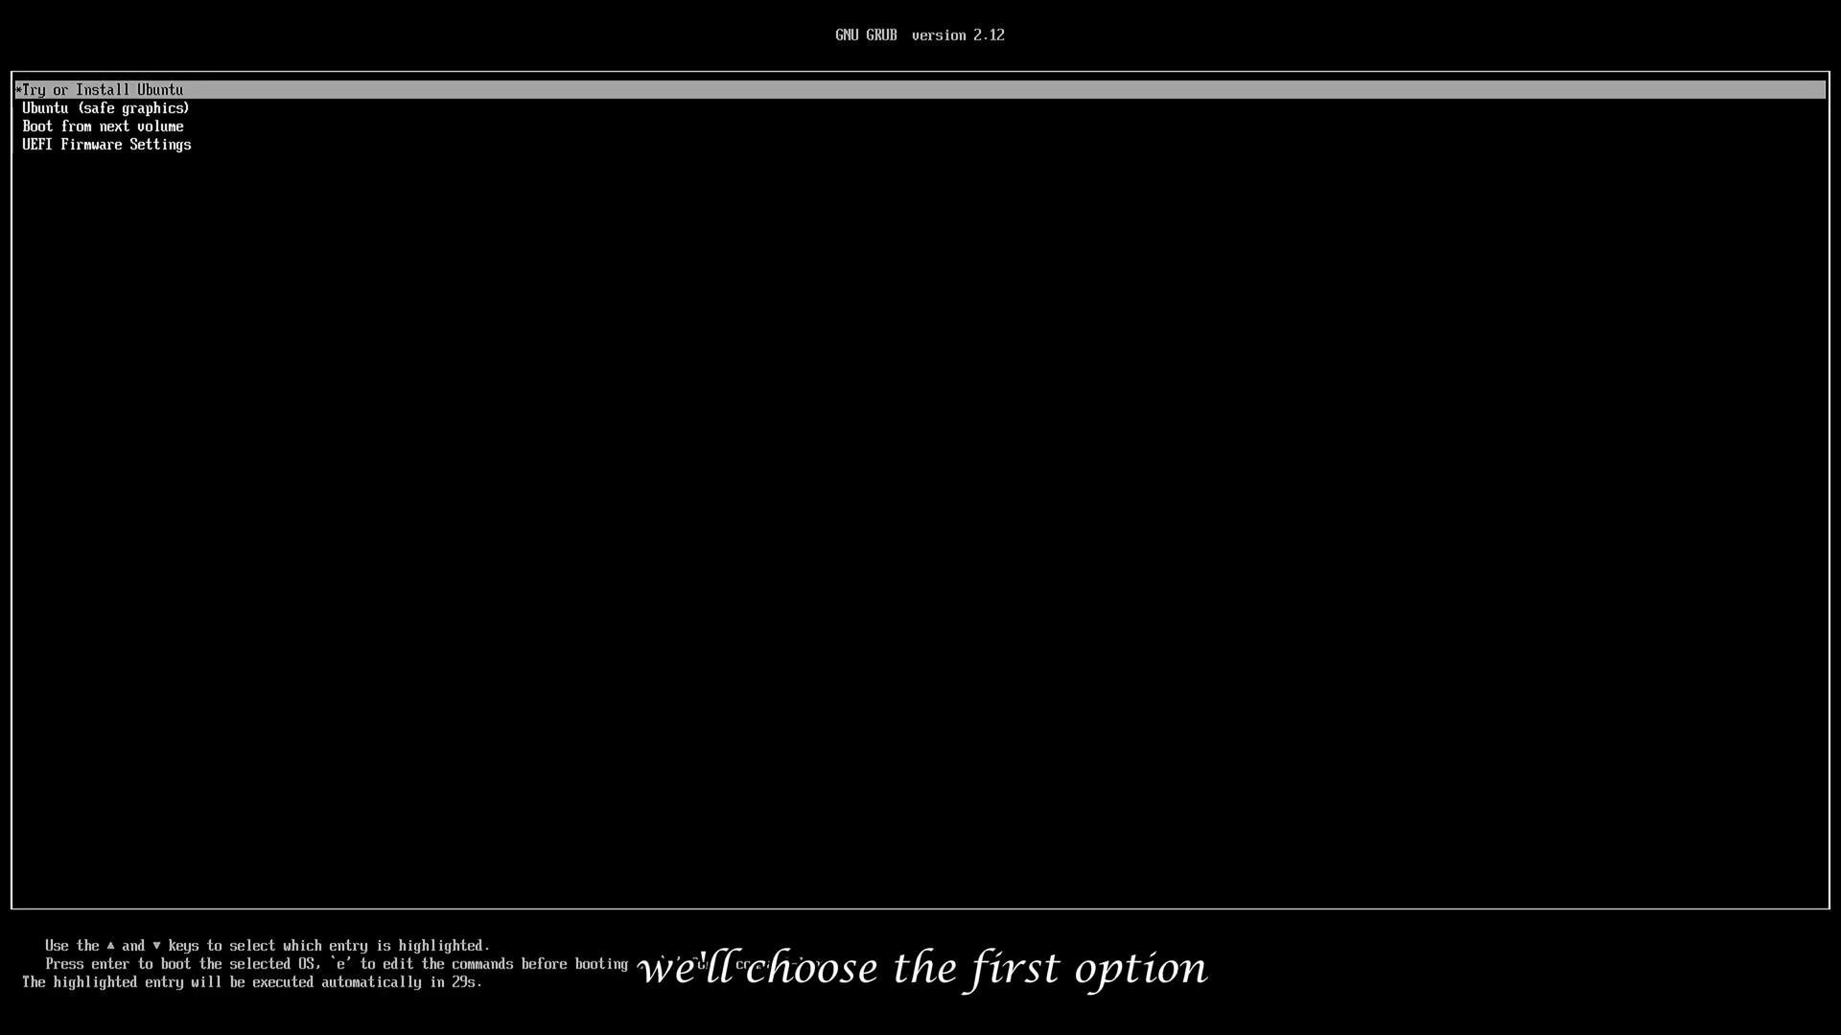
{"action": "key", "text": "Return"}
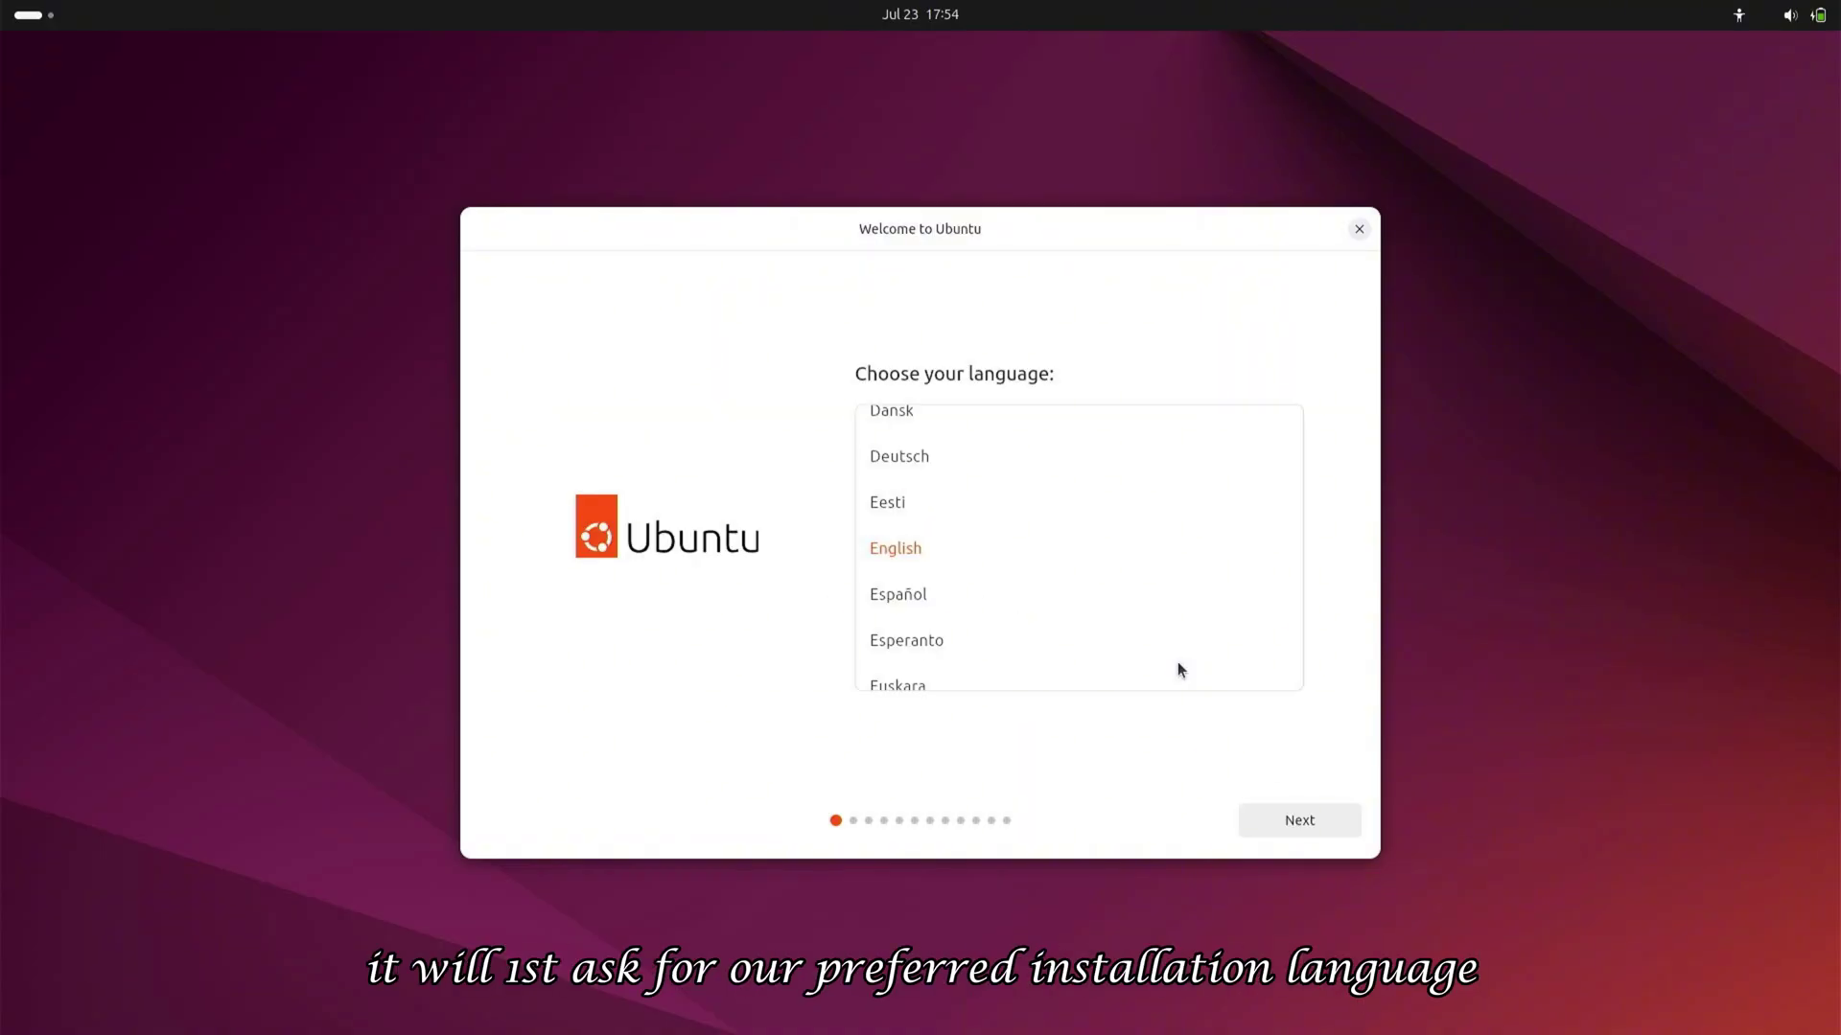
Keep English as the language and expand the Seeing, Hearing, Typing, Pointing and Zoom accessibility sections
{"action": "left_click", "coordinate": [1309, 820]}
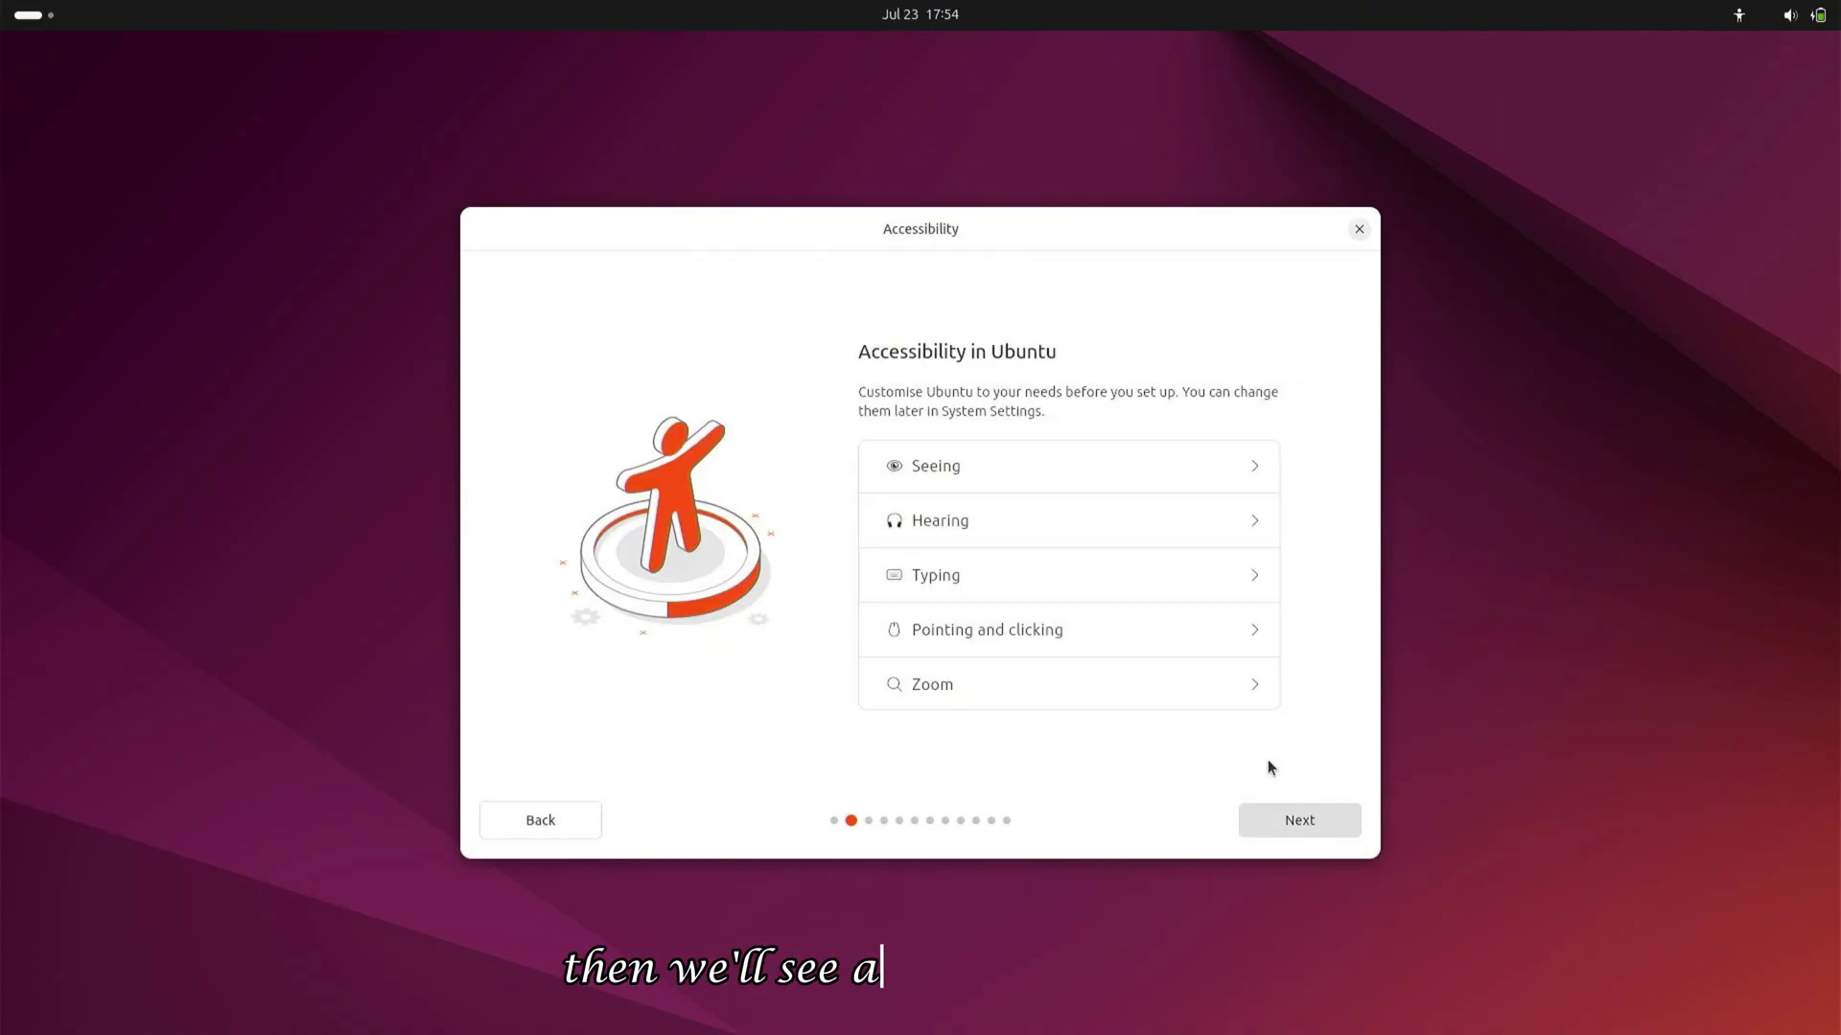
{"action": "left_click", "coordinate": [1251, 466]}
{"action": "left_click", "coordinate": [1253, 706]}
{"action": "left_click", "coordinate": [1257, 614]}
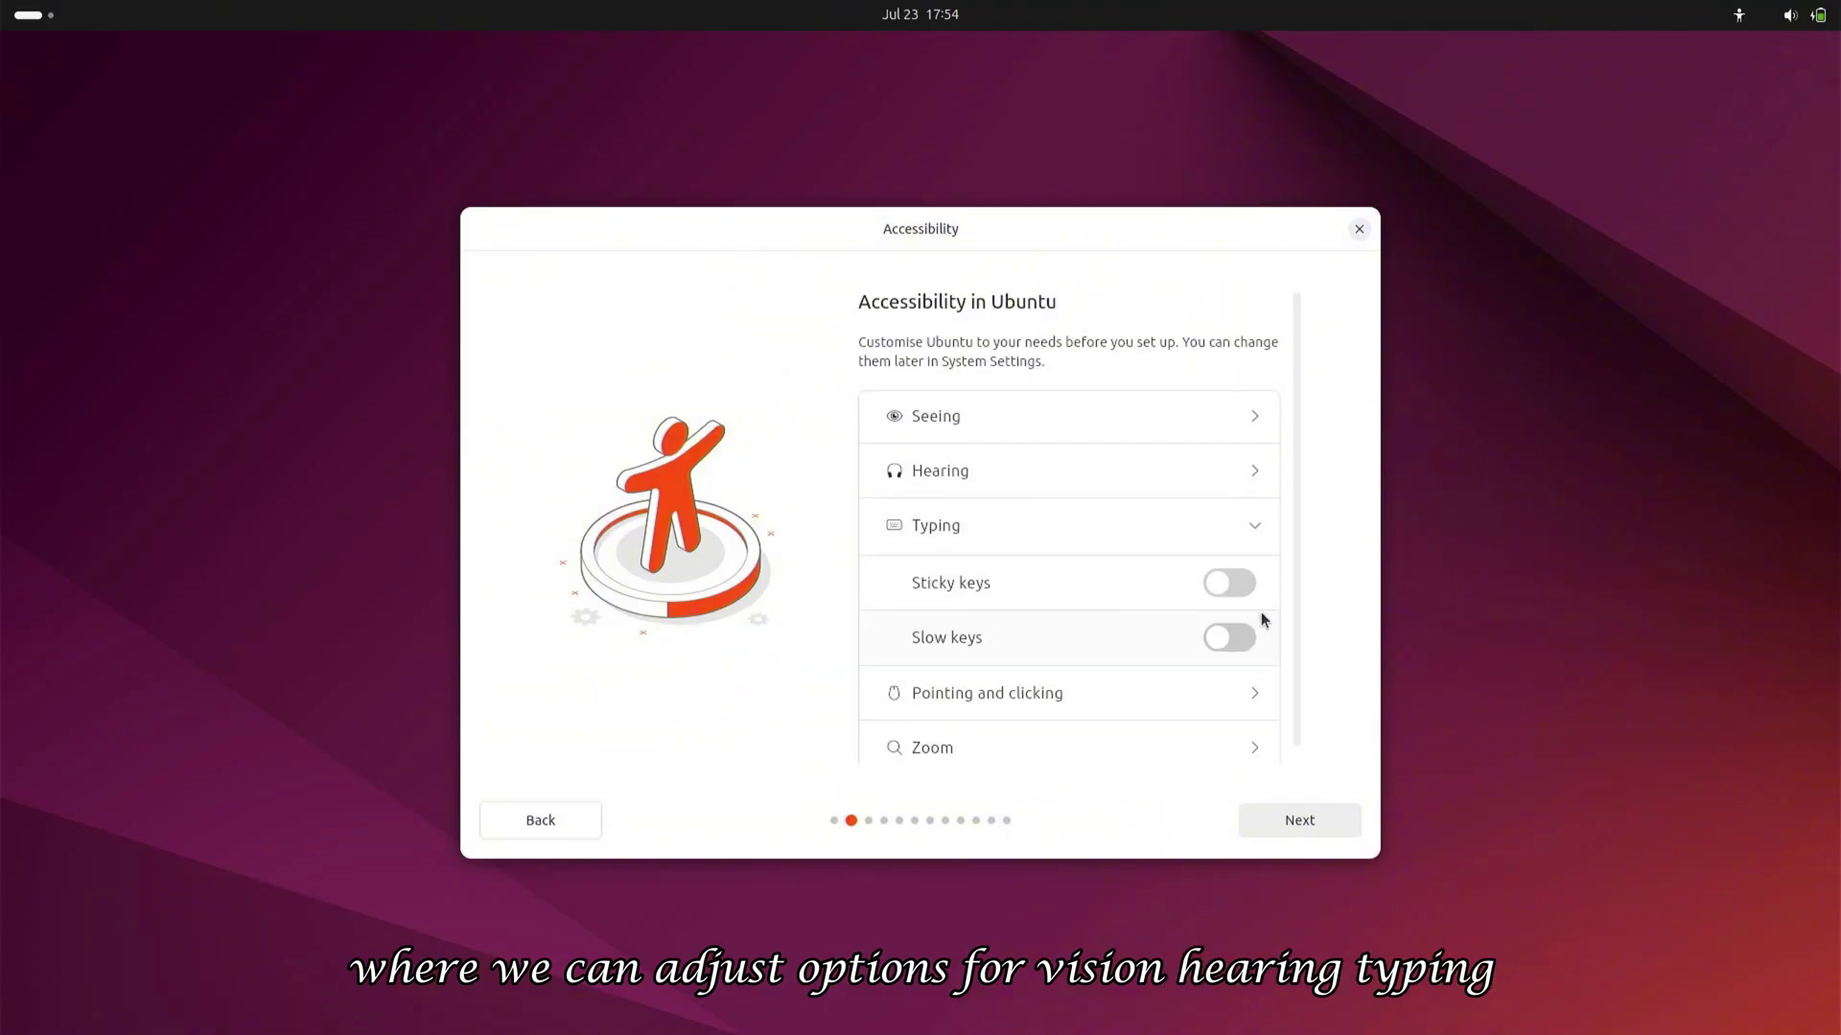
{"action": "left_click", "coordinate": [1255, 710]}
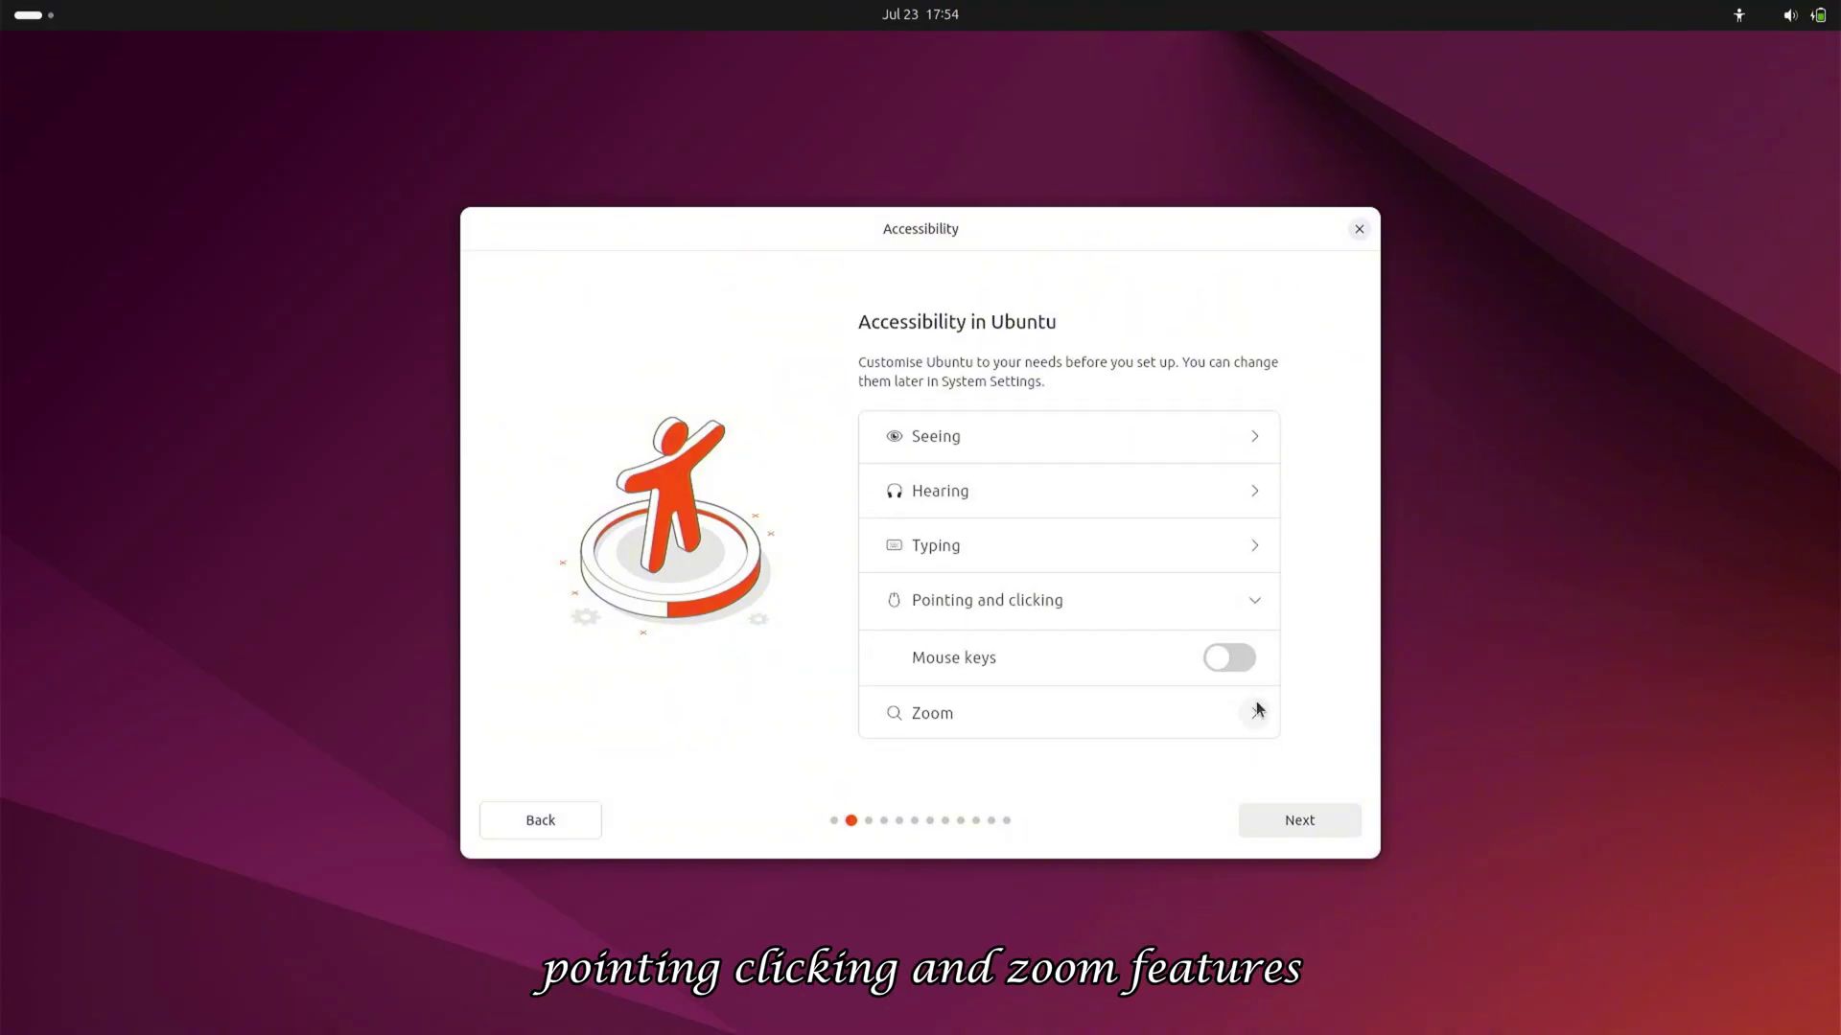
{"action": "left_click", "coordinate": [1258, 709]}
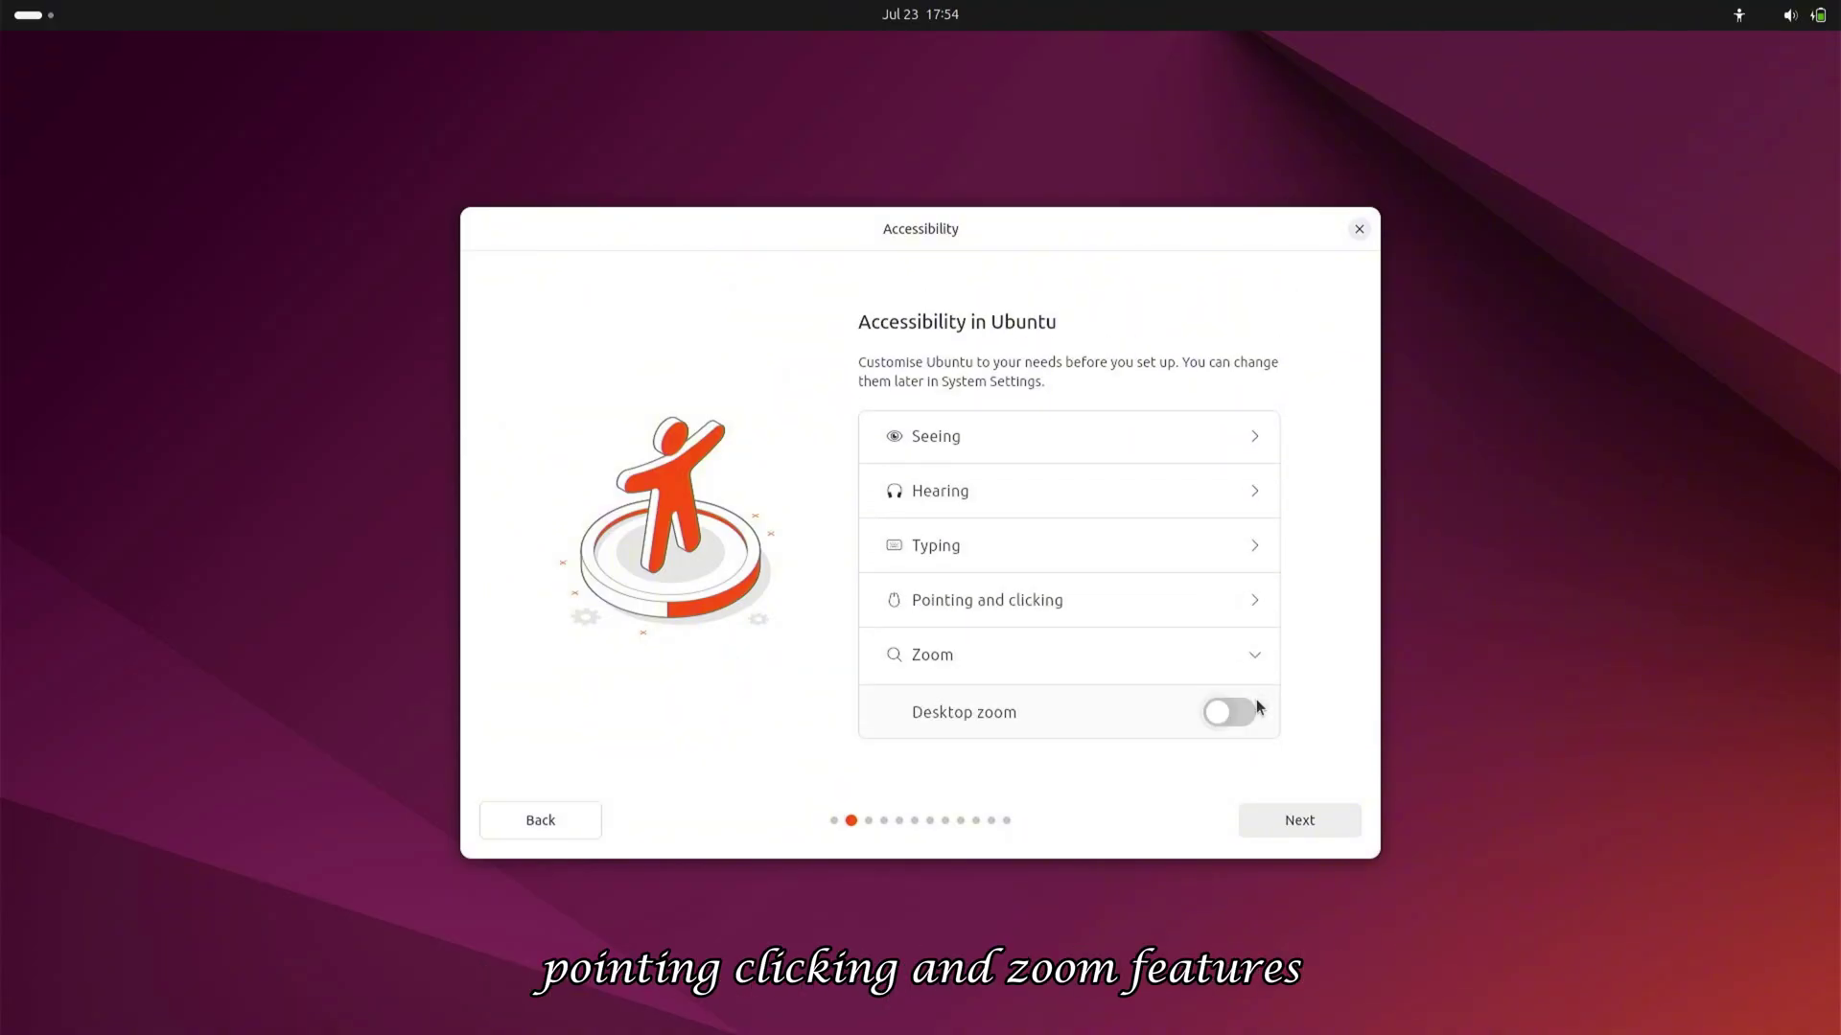
Keep the English (US) keyboard layout and connect to a Wi-Fi network
{"action": "left_click", "coordinate": [1285, 818]}
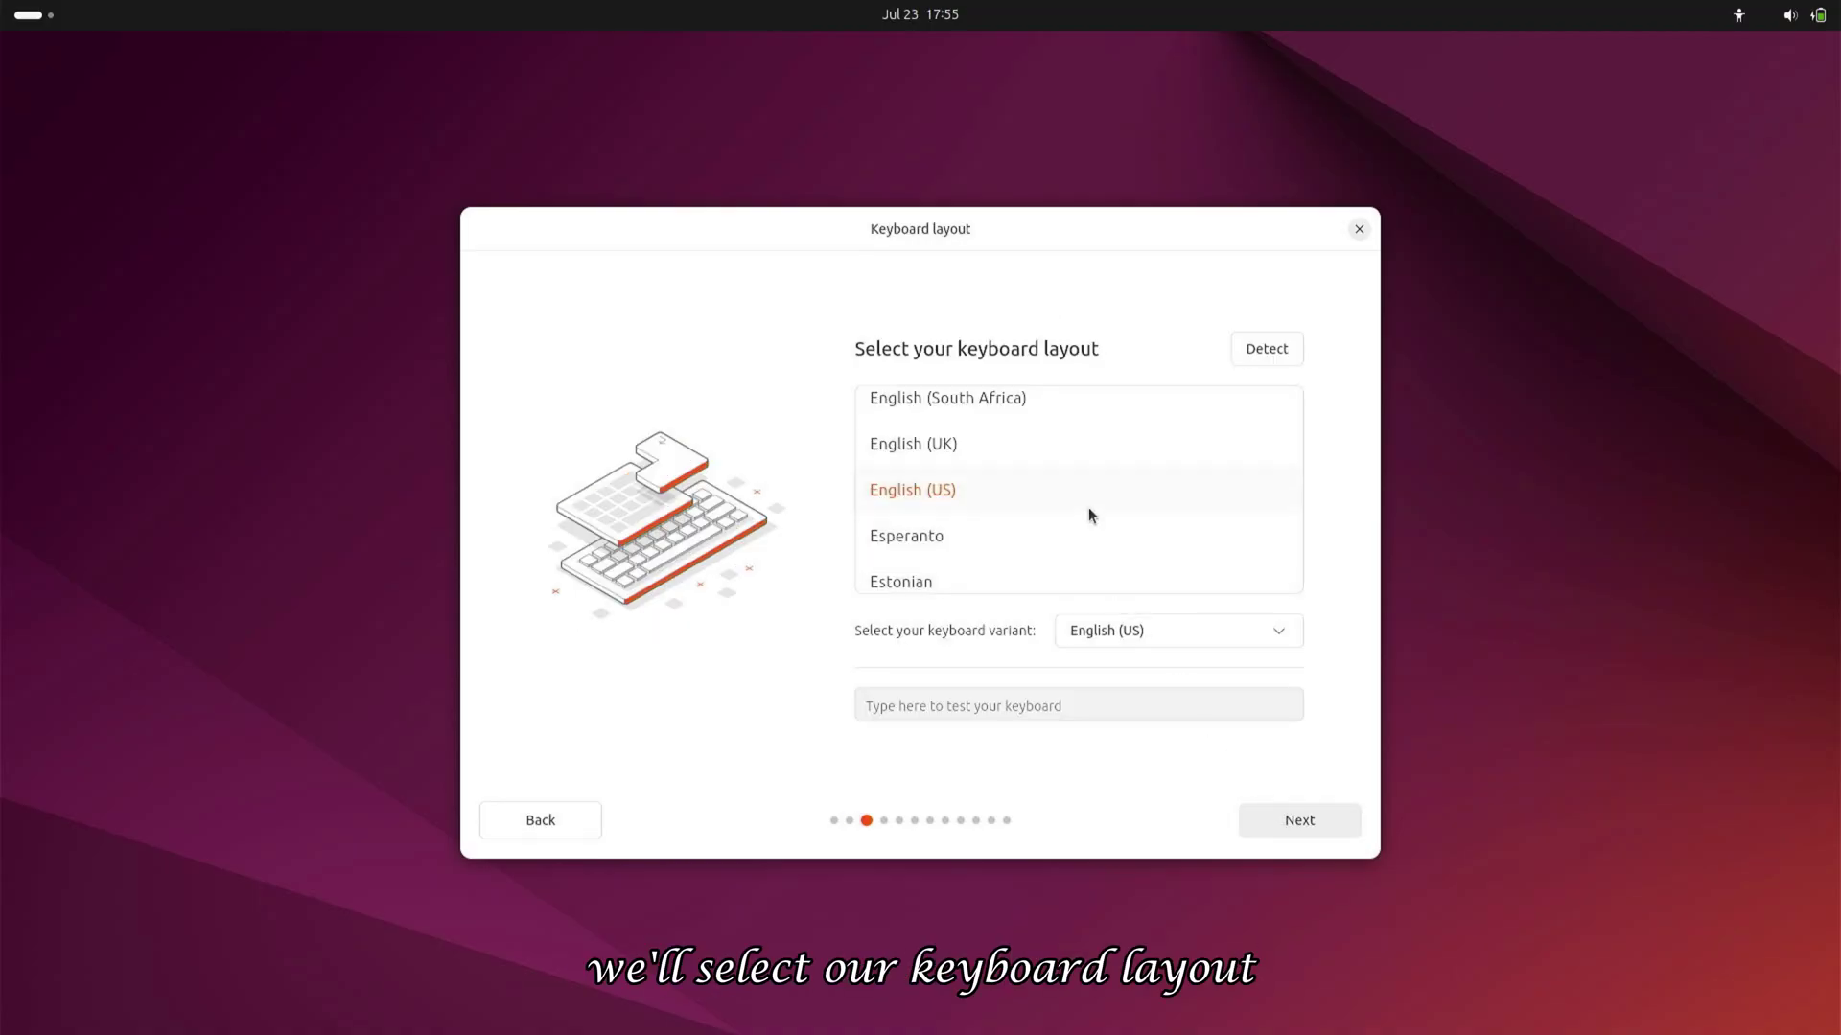
{"action": "scroll", "coordinate": [1089, 508], "scroll_direction": "down", "scroll_amount": 4}
{"action": "scroll", "coordinate": [1089, 508], "scroll_direction": "up", "scroll_amount": 4}
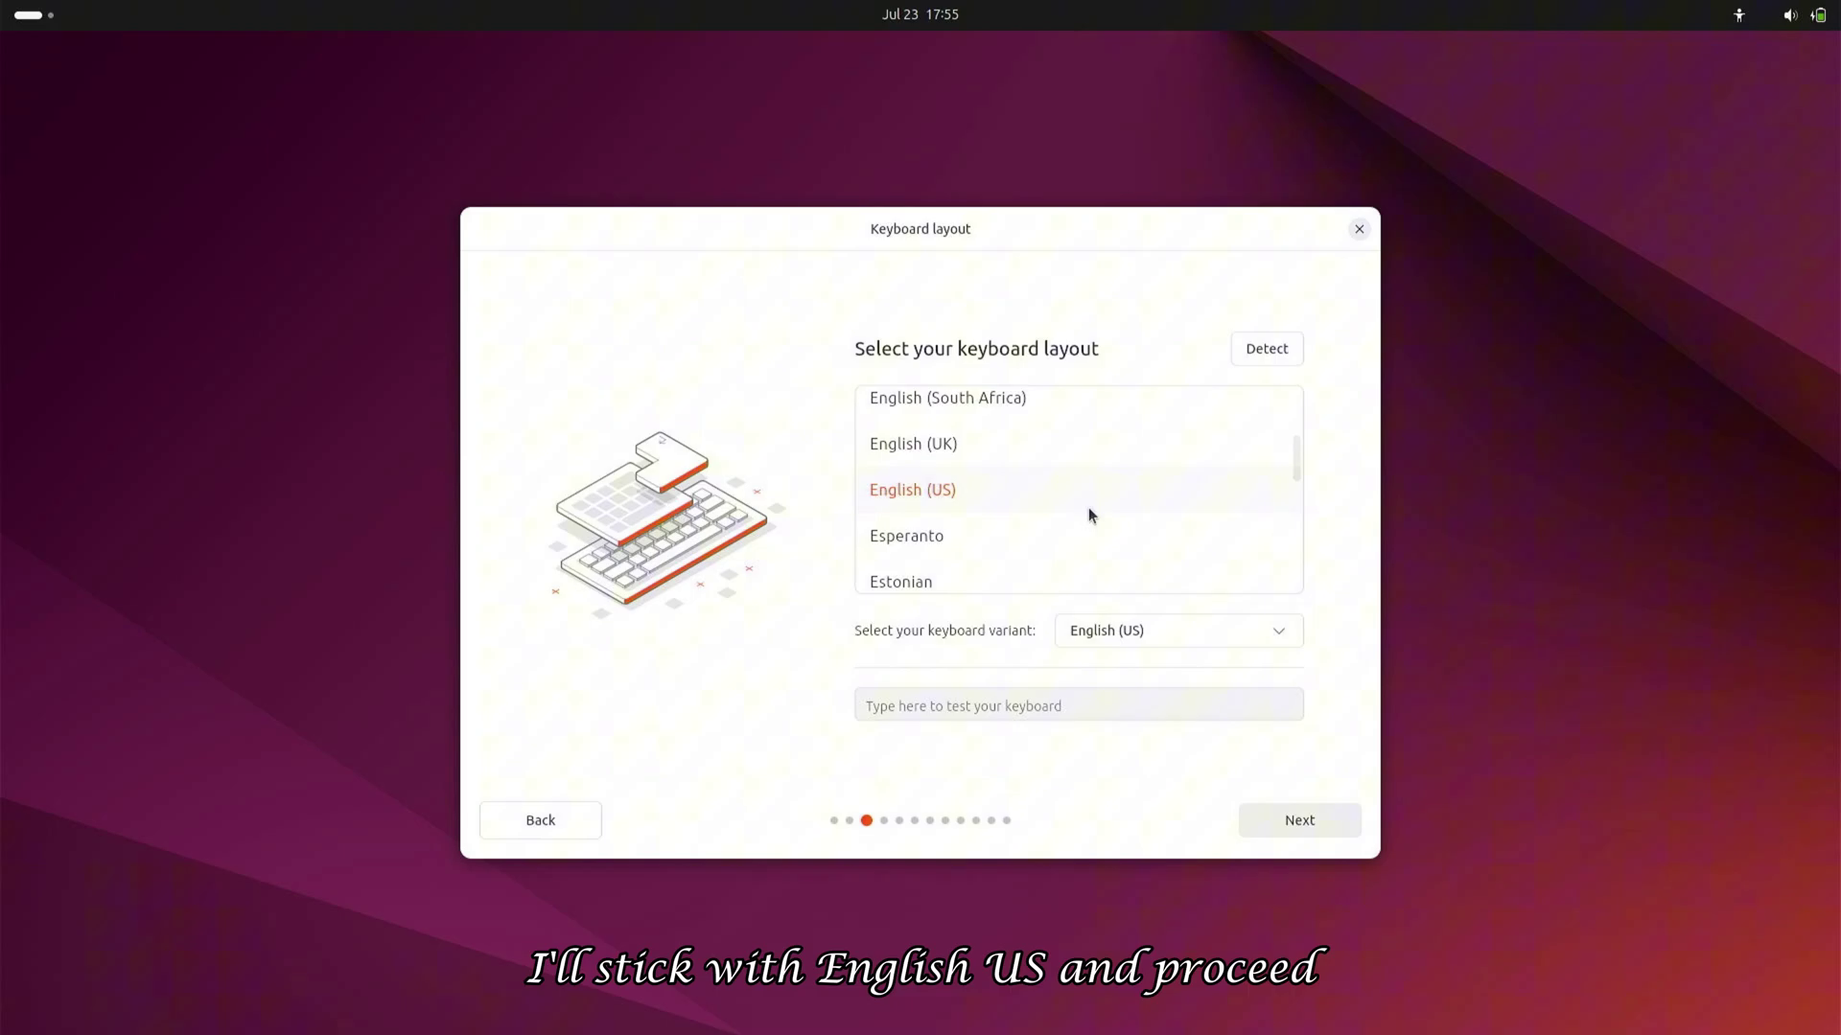
{"action": "left_click", "coordinate": [1273, 820]}
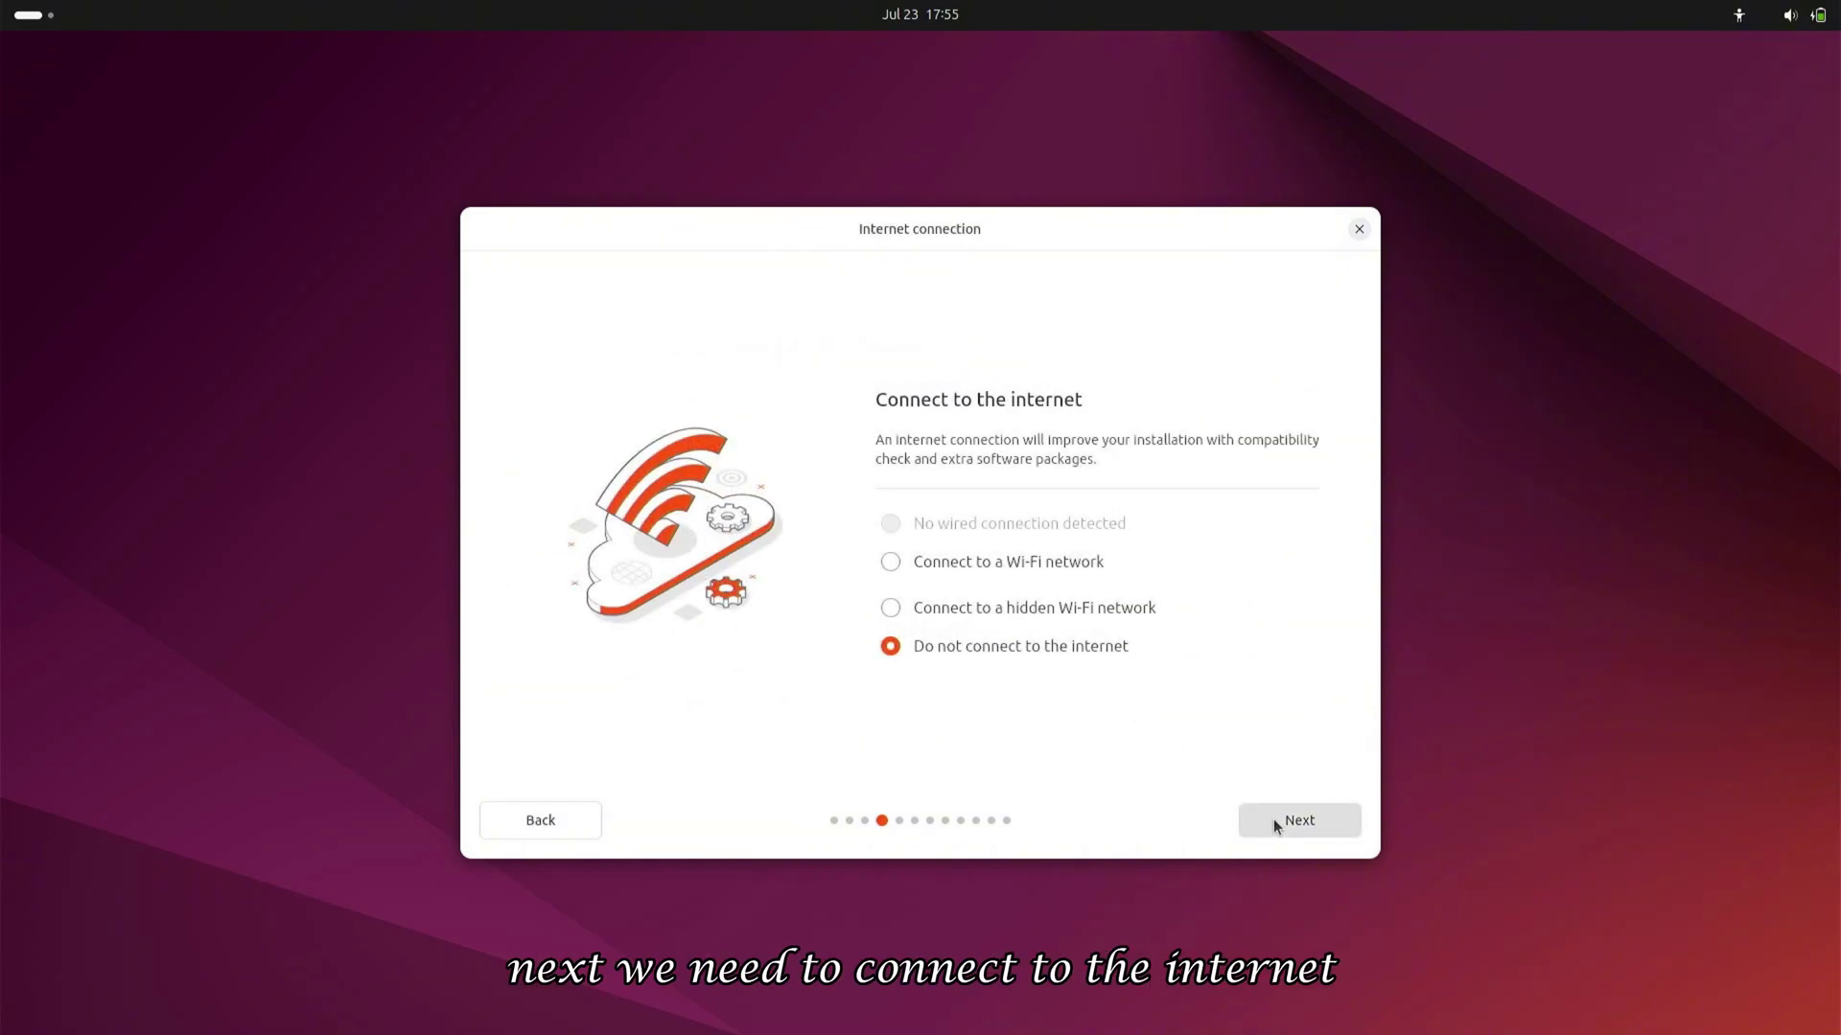
{"action": "left_click", "coordinate": [992, 570]}
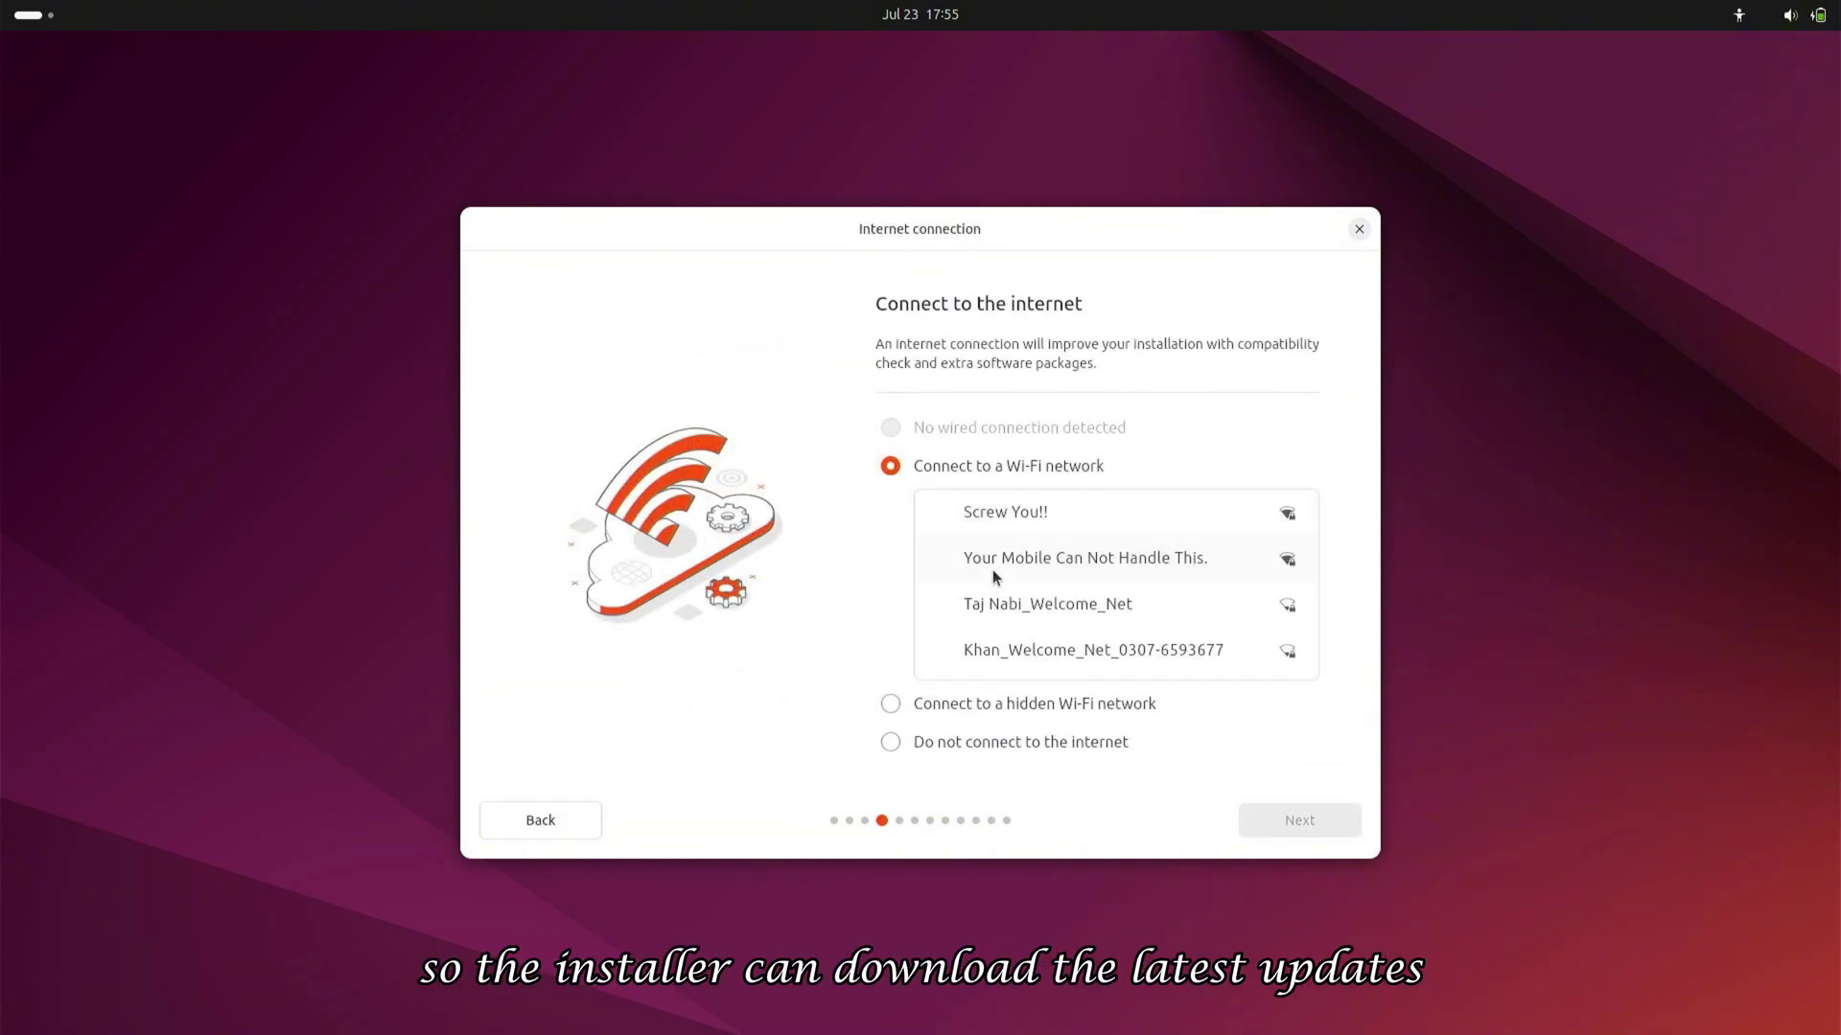
{"action": "left_click", "coordinate": [992, 569]}
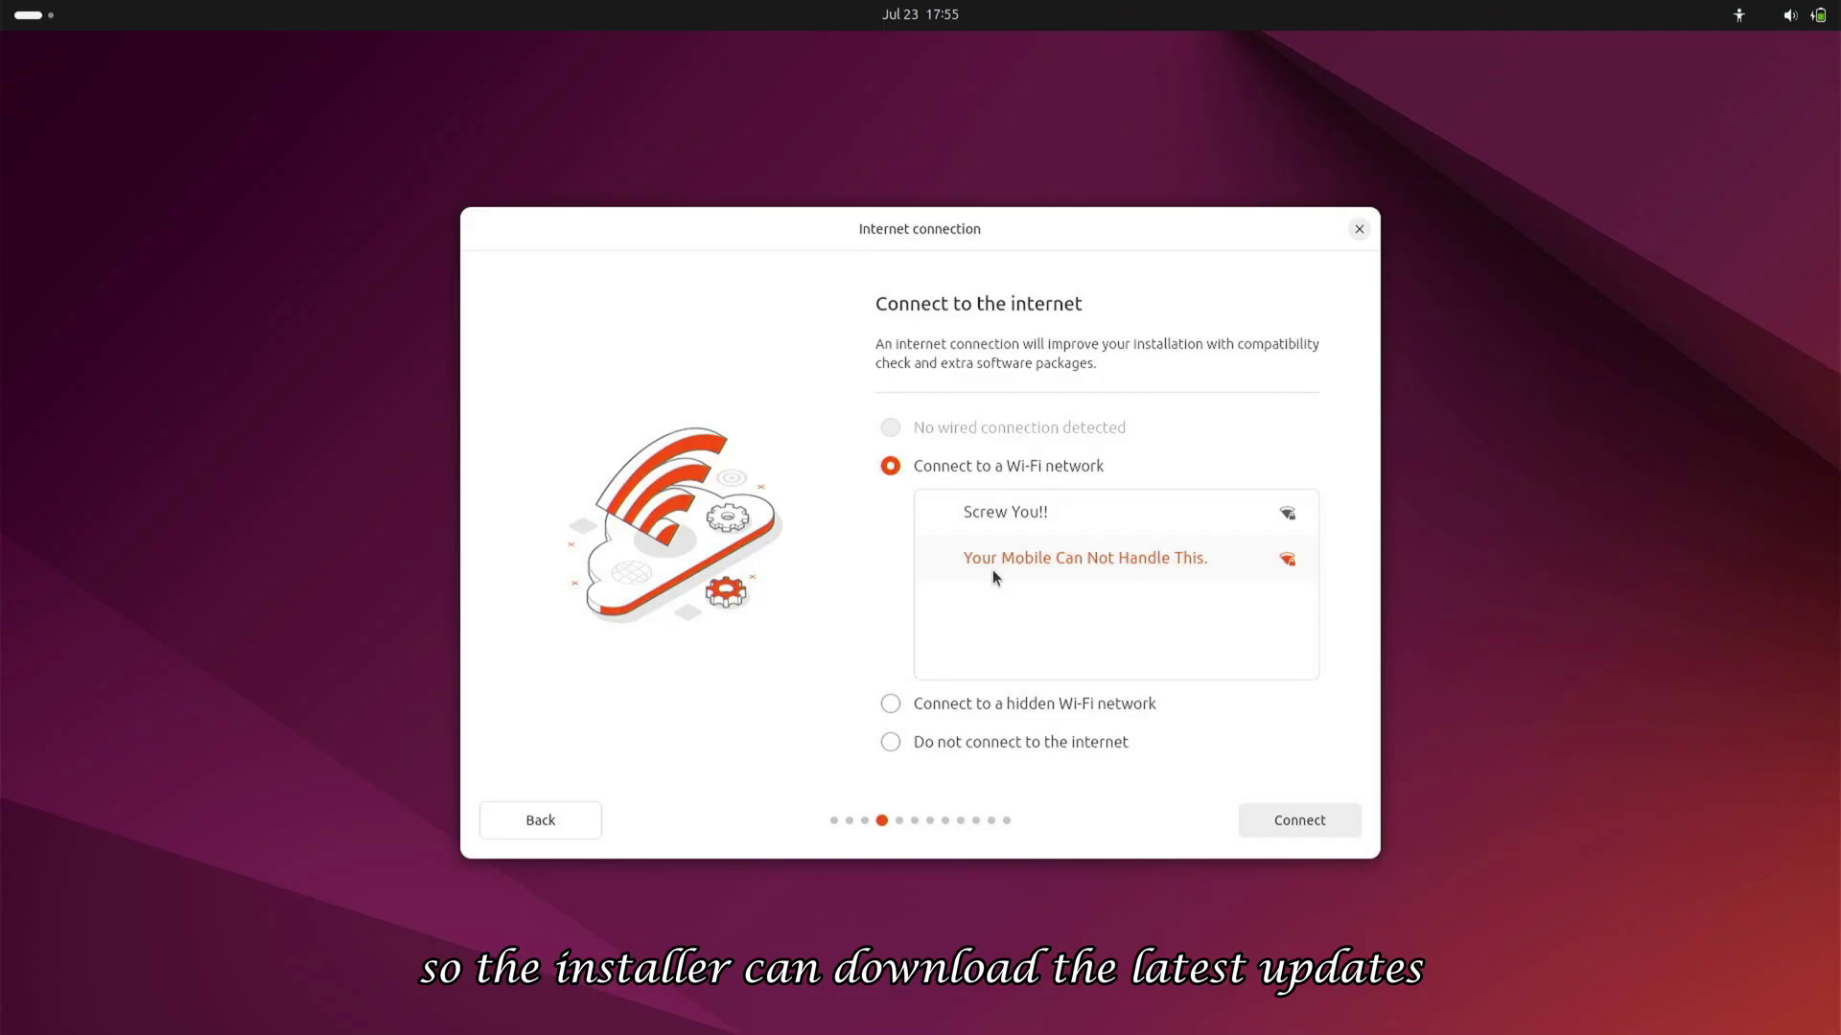
{"action": "left_click", "coordinate": [1334, 828]}
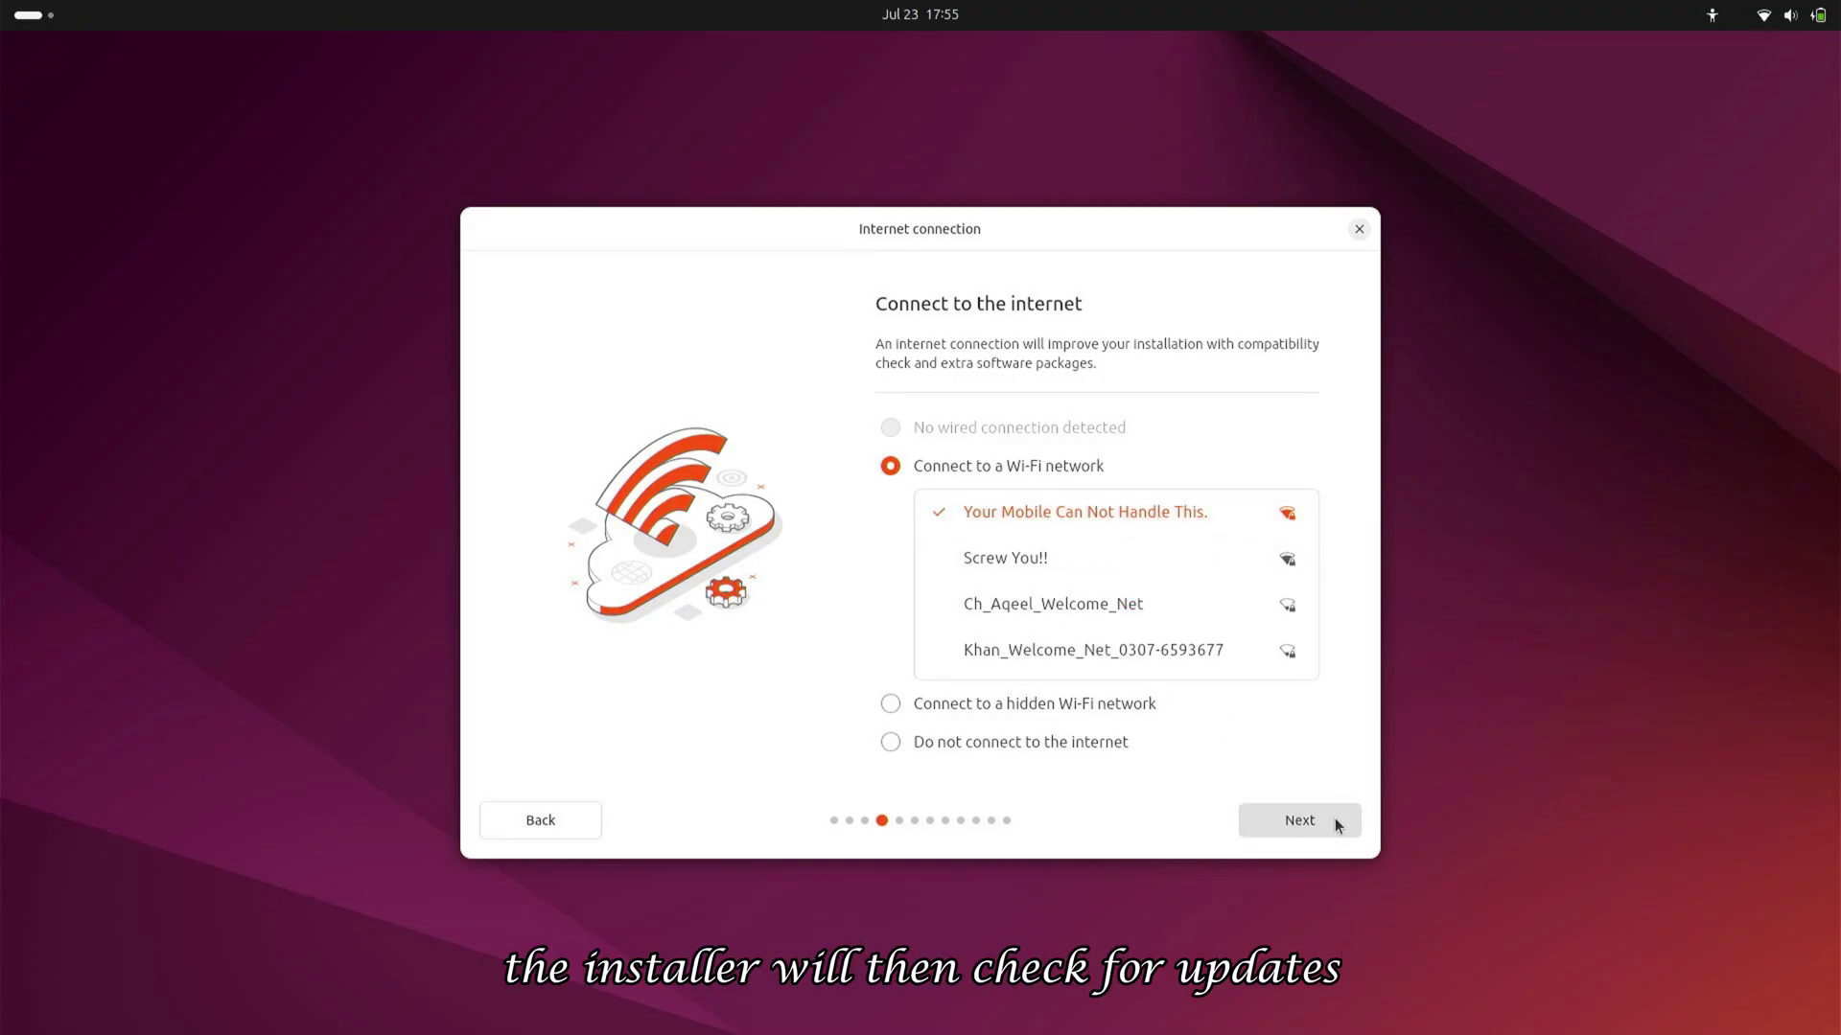
Continue past internet setup, download the installer update with Update now, and close the installer
{"action": "left_click", "coordinate": [1335, 822]}
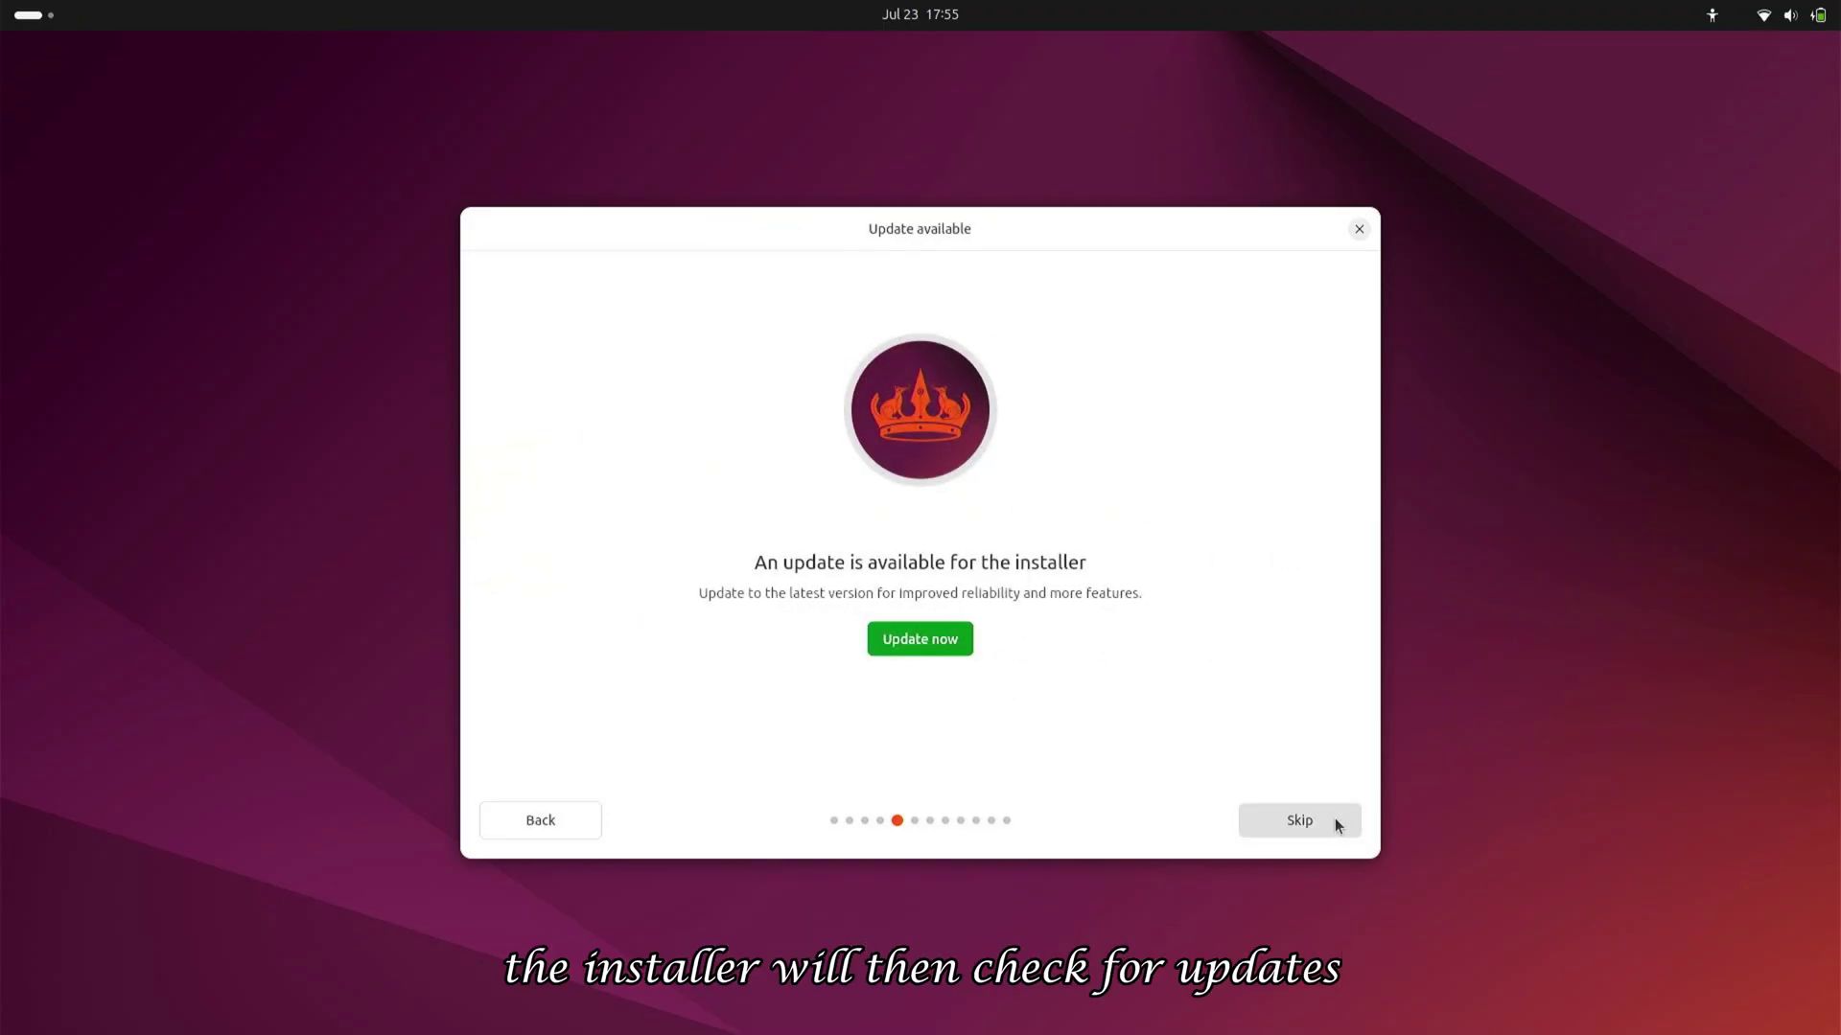
{"action": "left_click", "coordinate": [911, 636]}
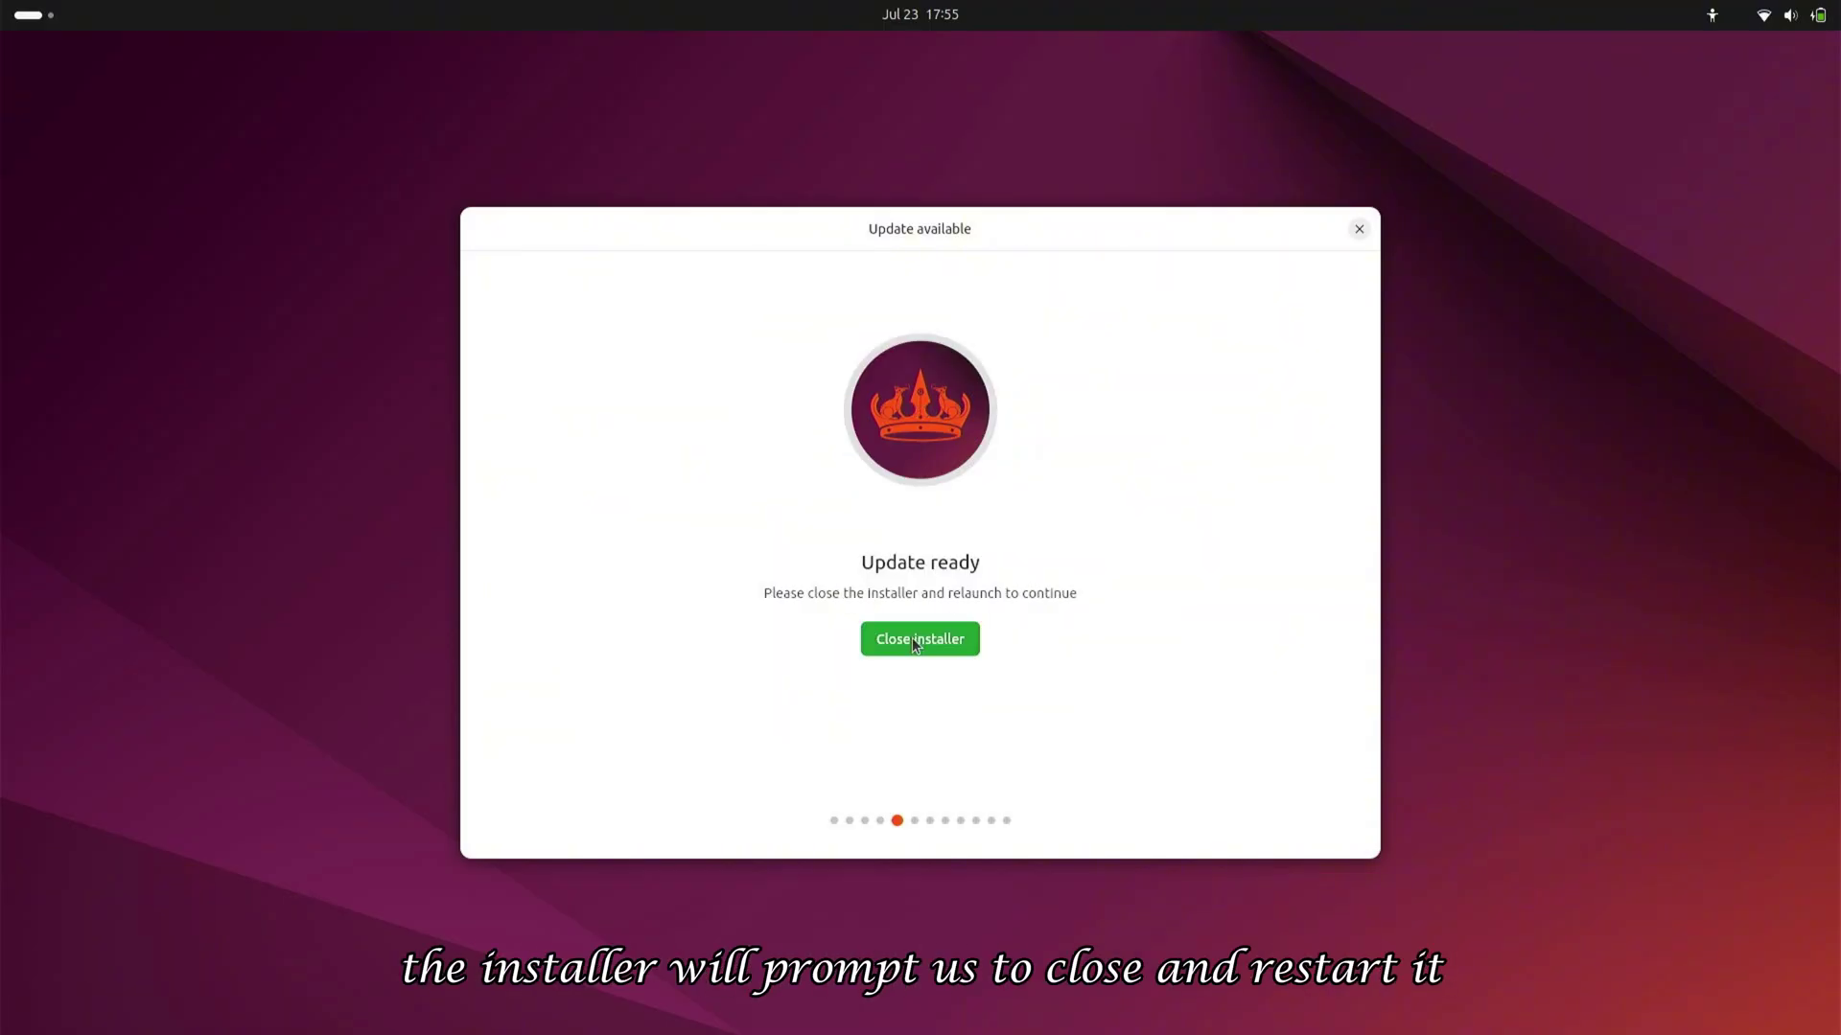
{"action": "left_click", "coordinate": [911, 638]}
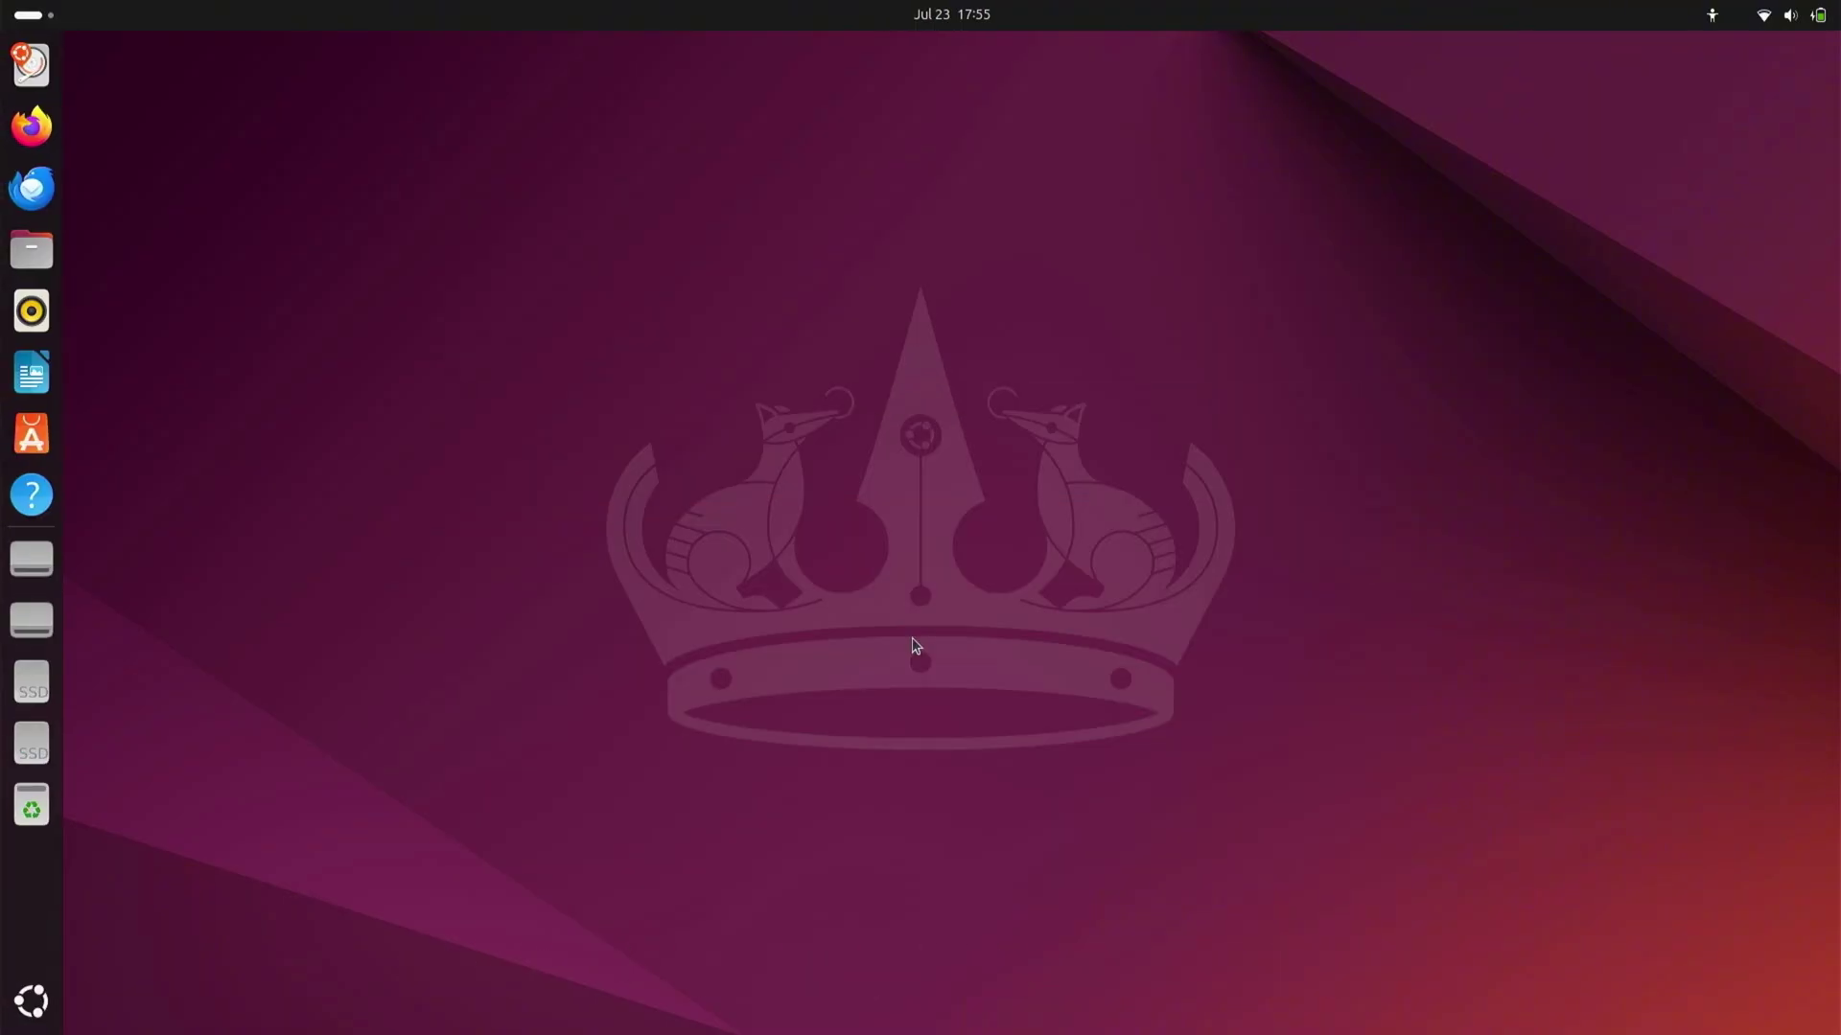
Relaunch Install Ubuntu and keep the earlier language, accessibility, English (US) keyboard and Wi-Fi settings
{"action": "double_click", "coordinate": [1798, 890]}
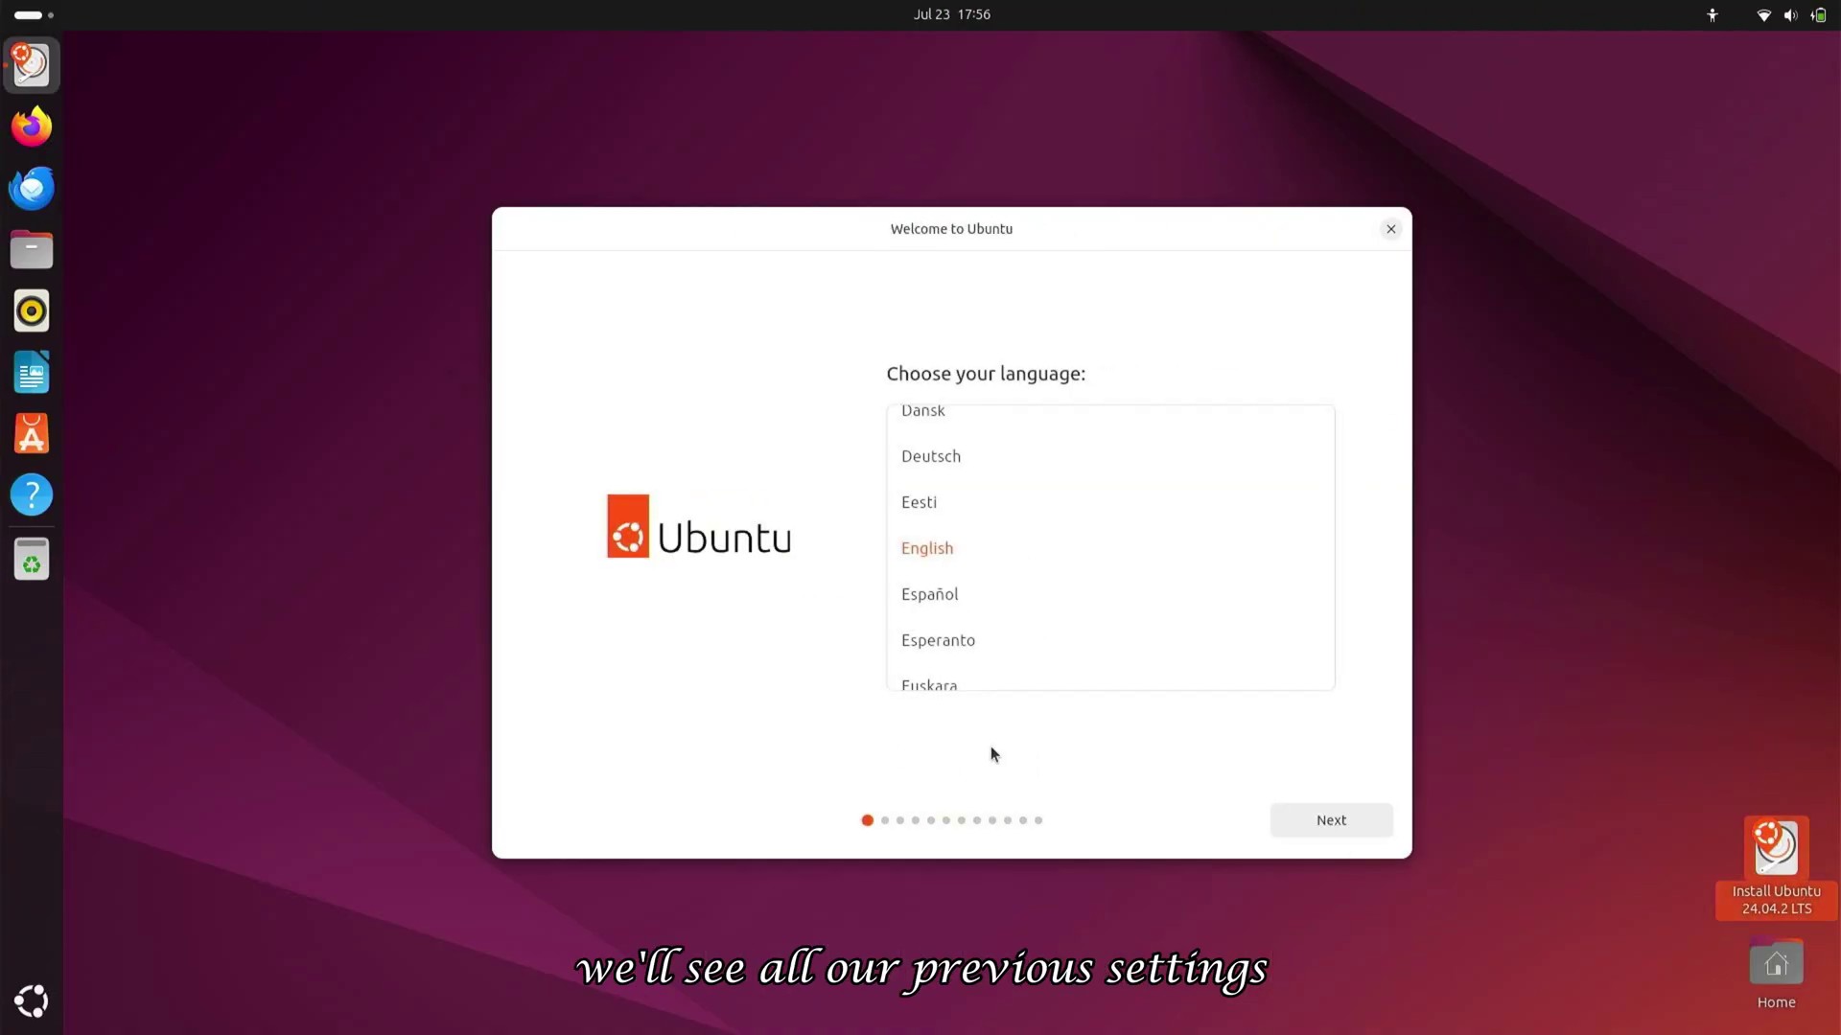
{"action": "left_click", "coordinate": [1320, 819]}
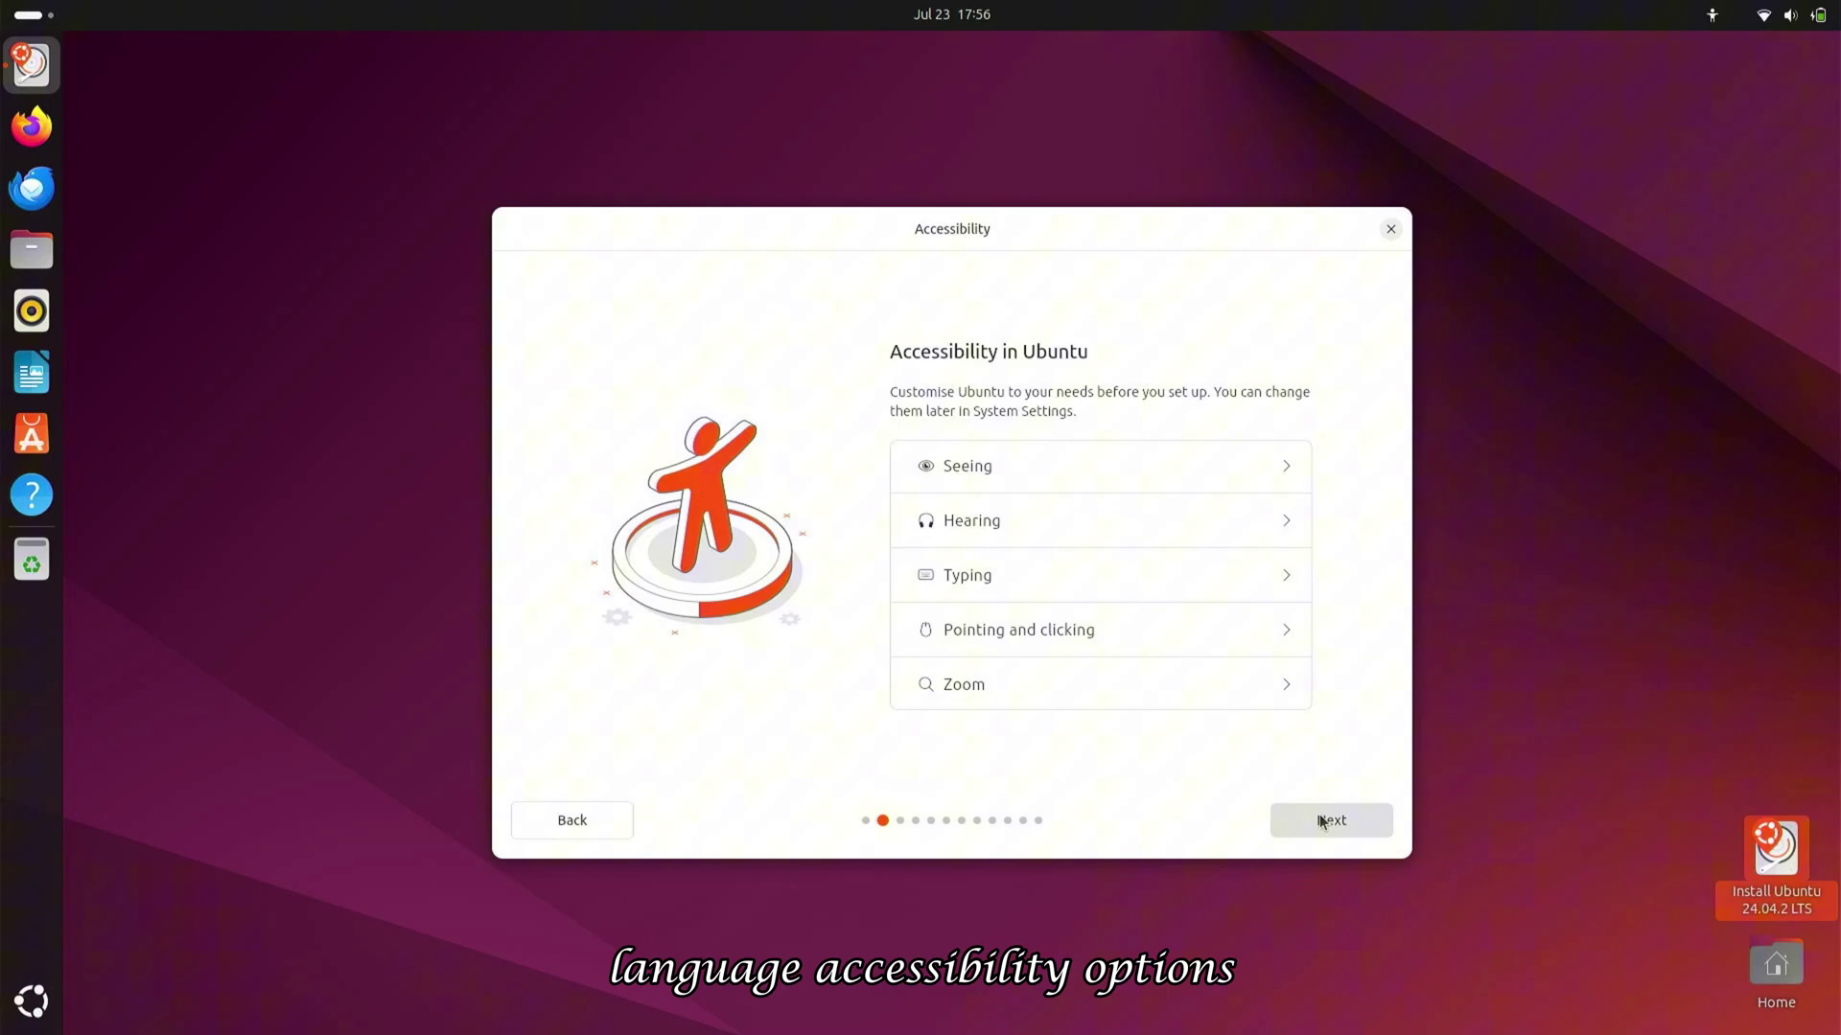
{"action": "left_click", "coordinate": [1320, 820]}
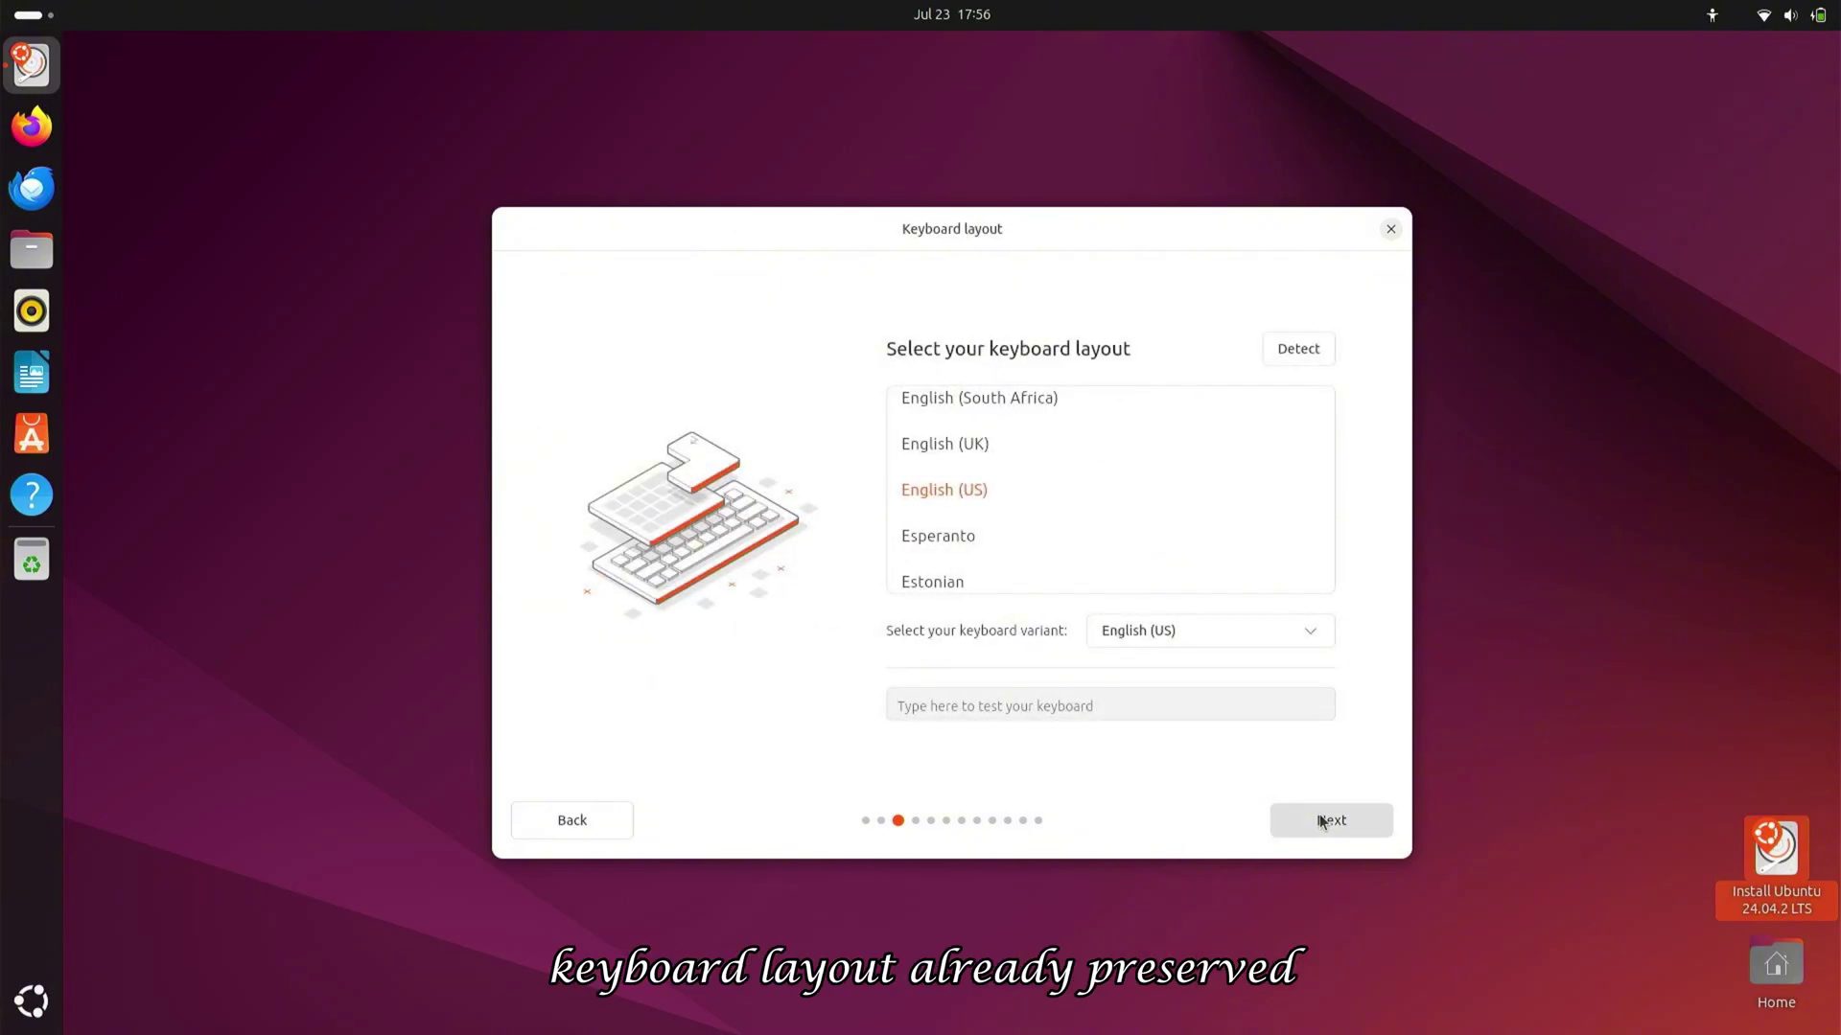
{"action": "left_click", "coordinate": [1320, 821]}
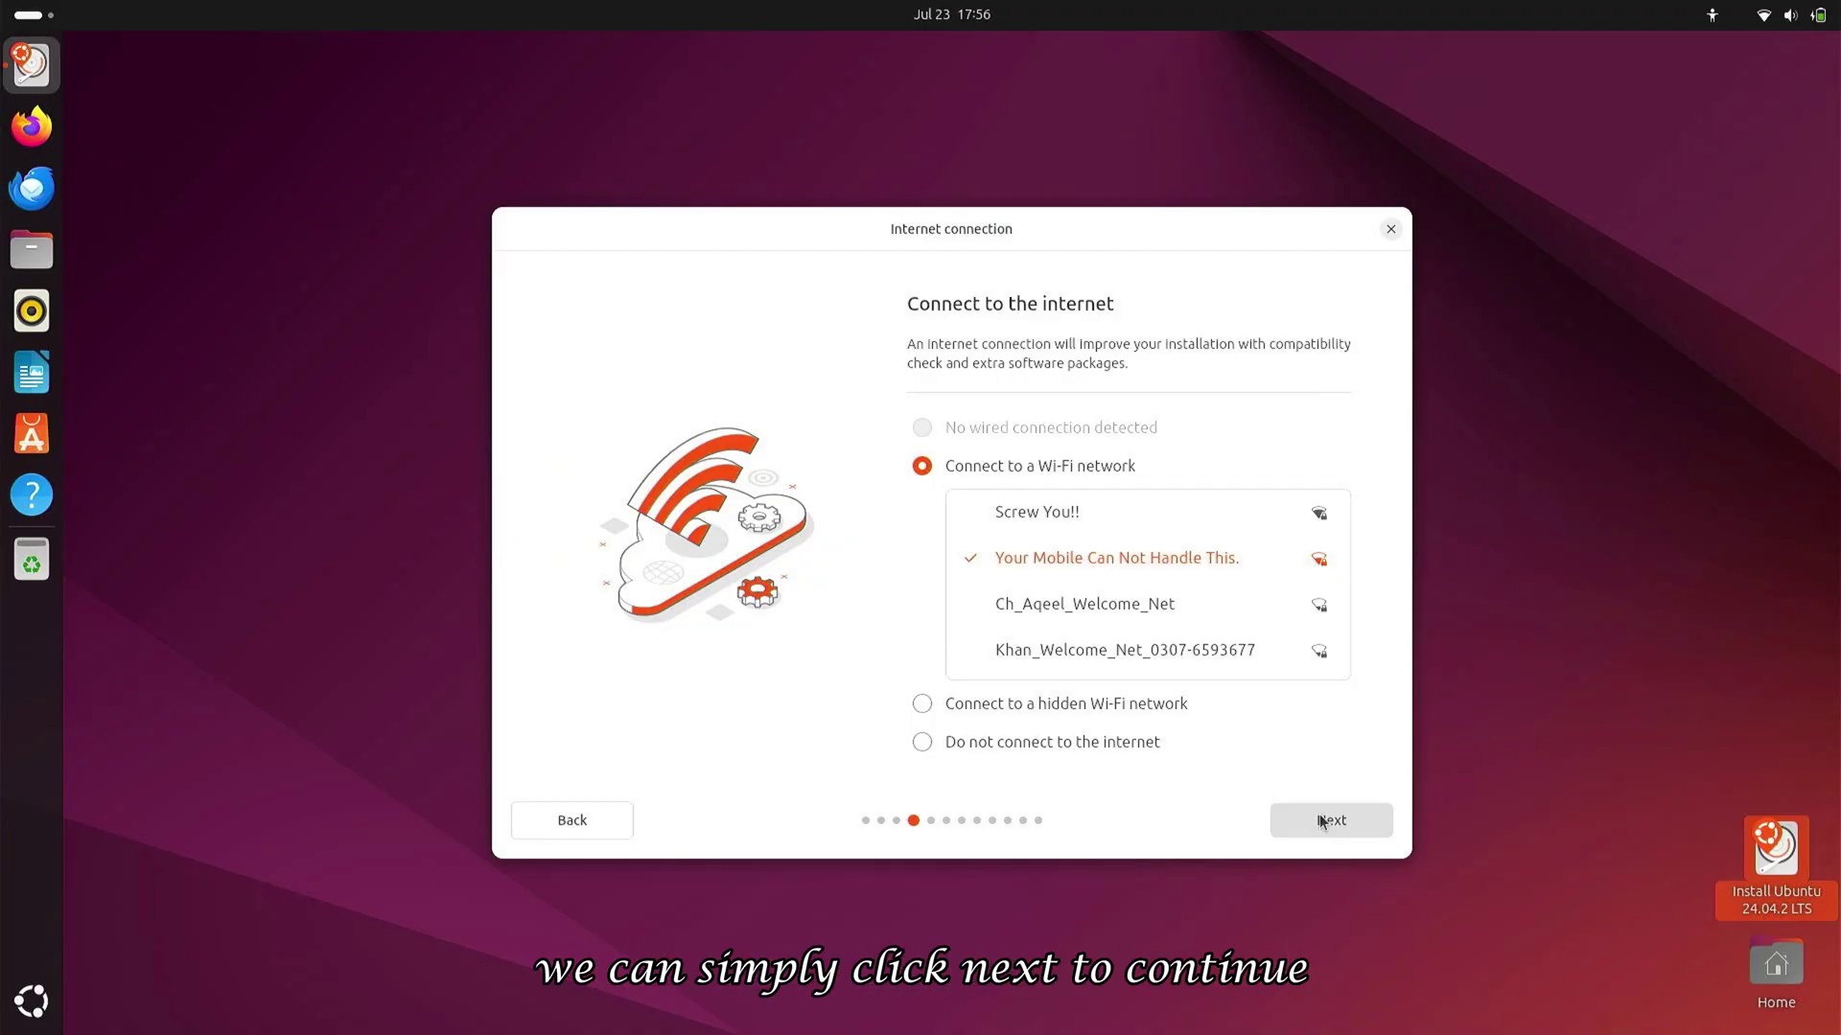
{"action": "left_click", "coordinate": [1320, 822]}
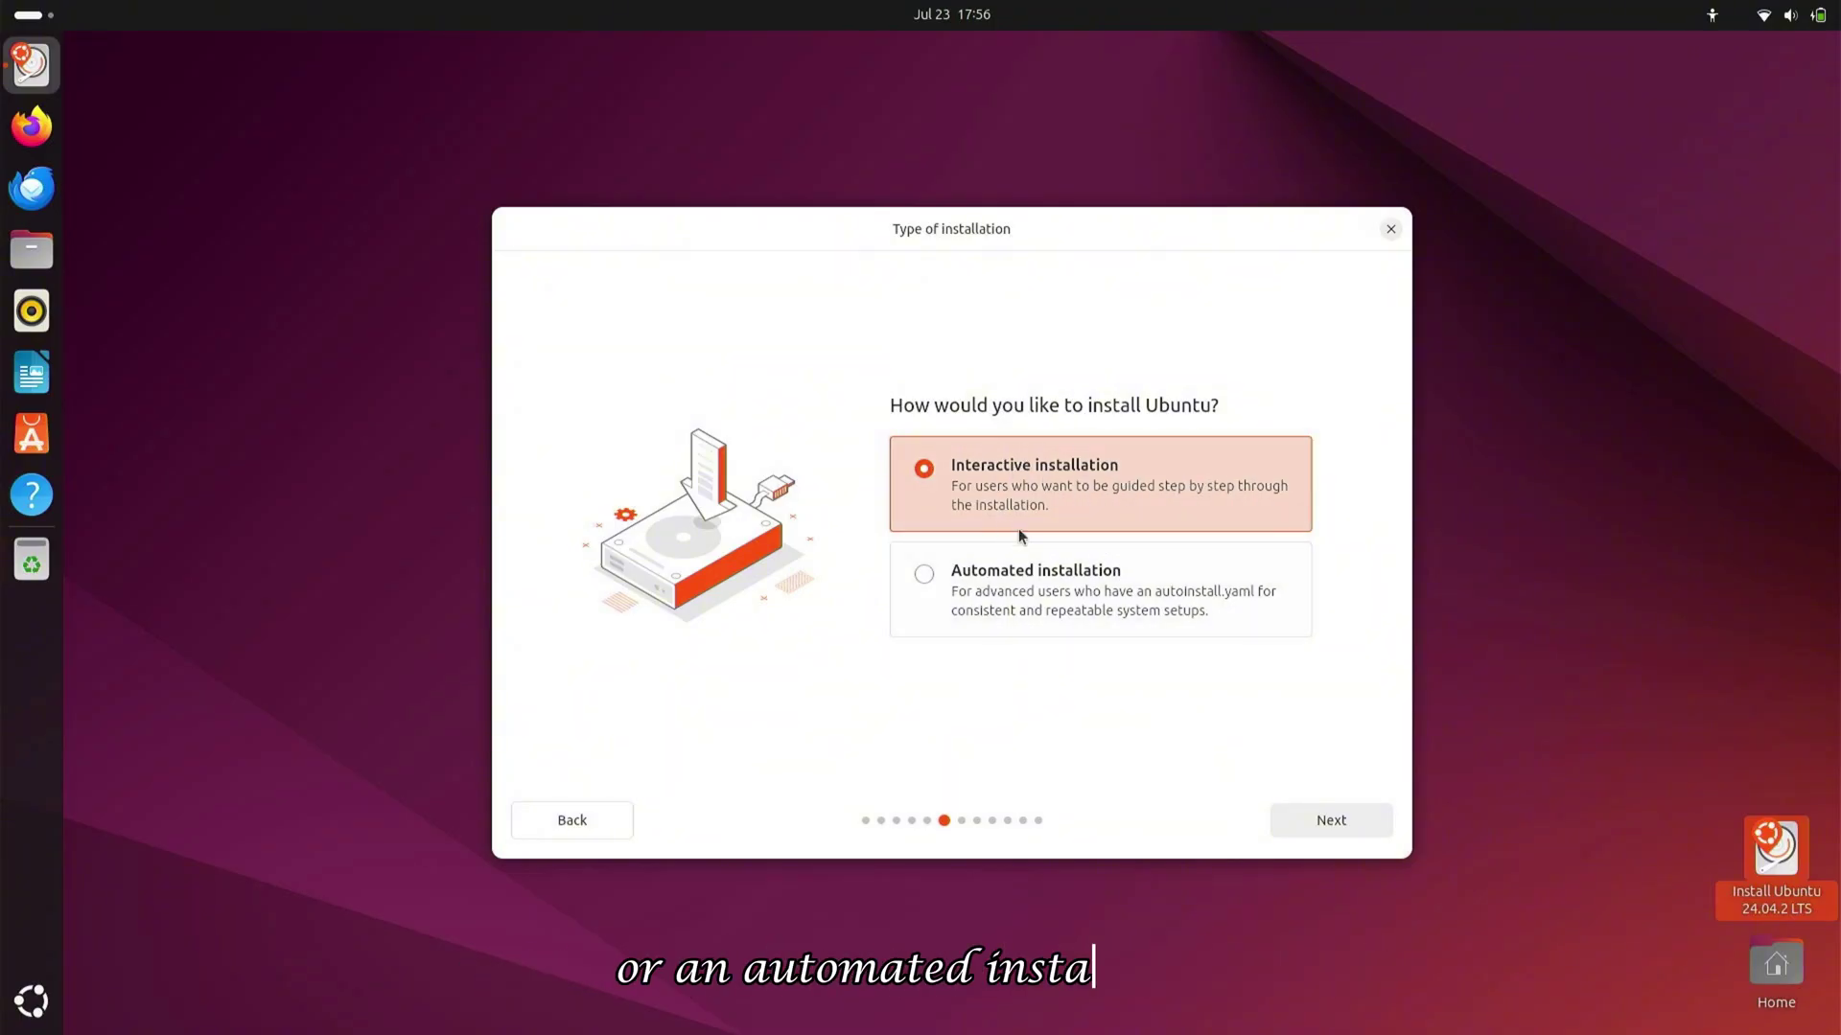
Keep interactive installation and the default app selection, and enable third-party drivers and extra media formats
{"action": "left_click", "coordinate": [1342, 818]}
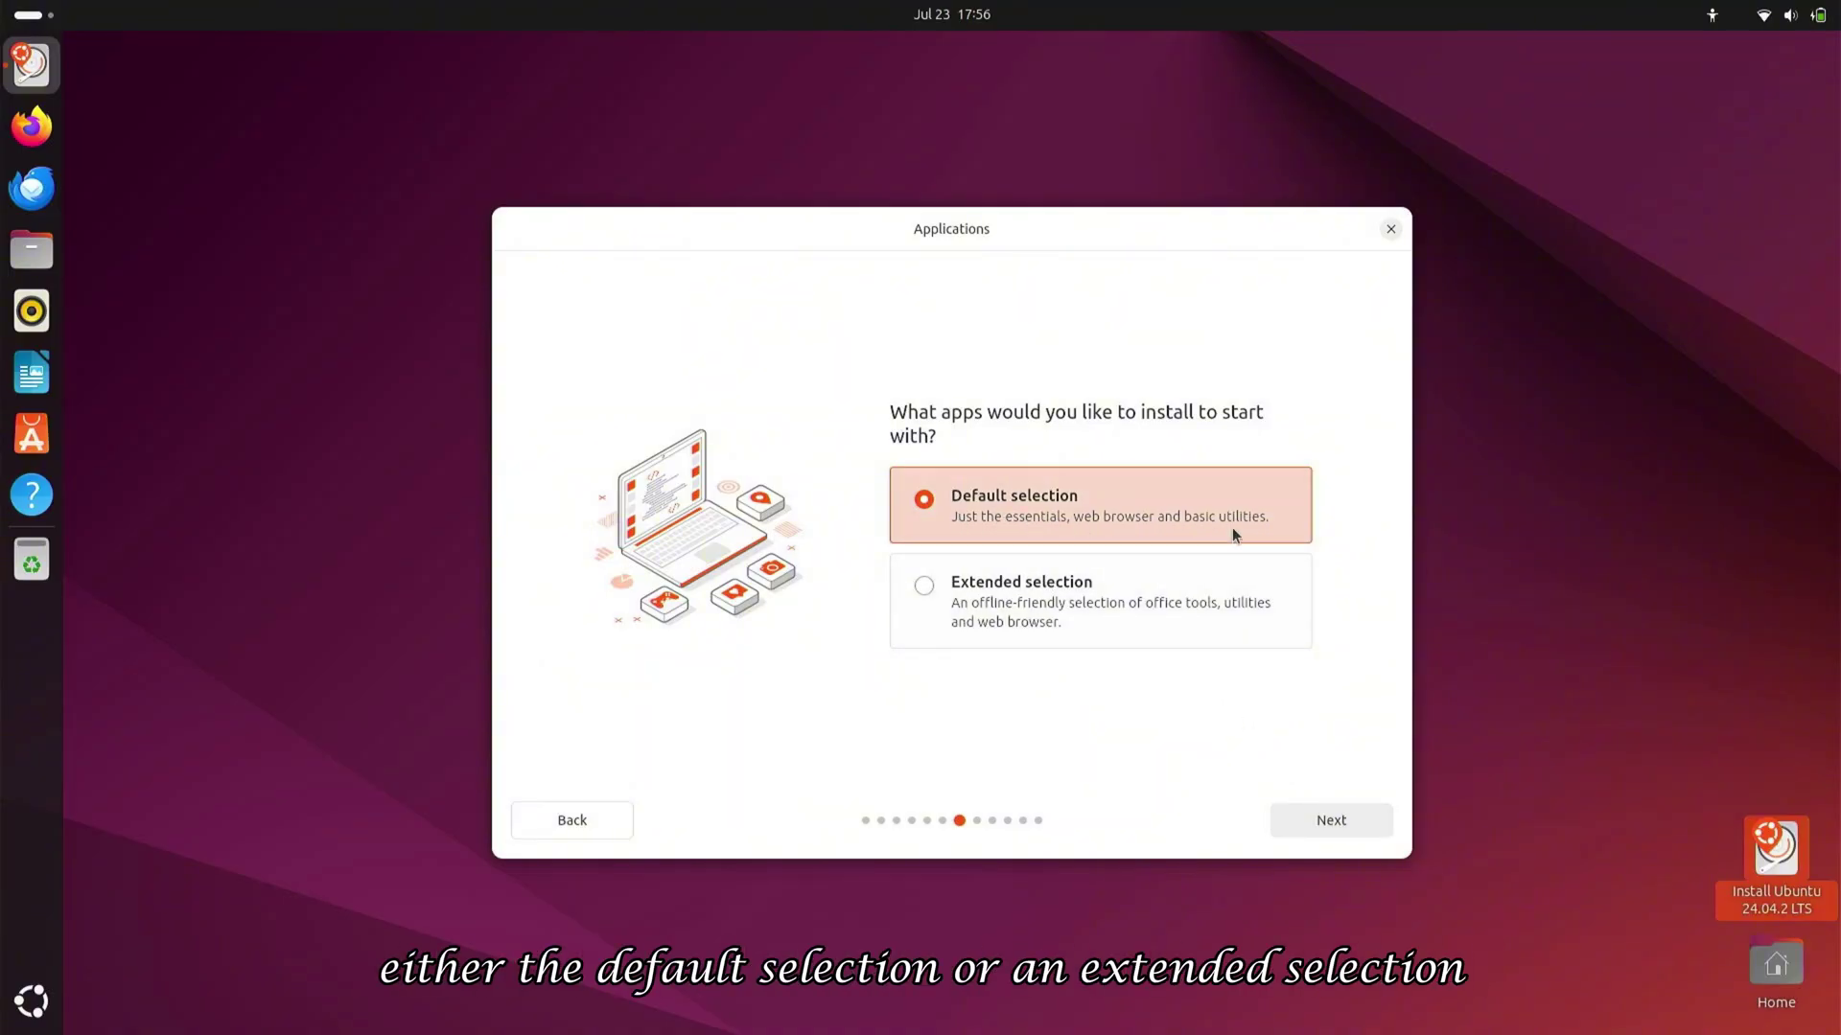
{"action": "left_click", "coordinate": [1336, 821]}
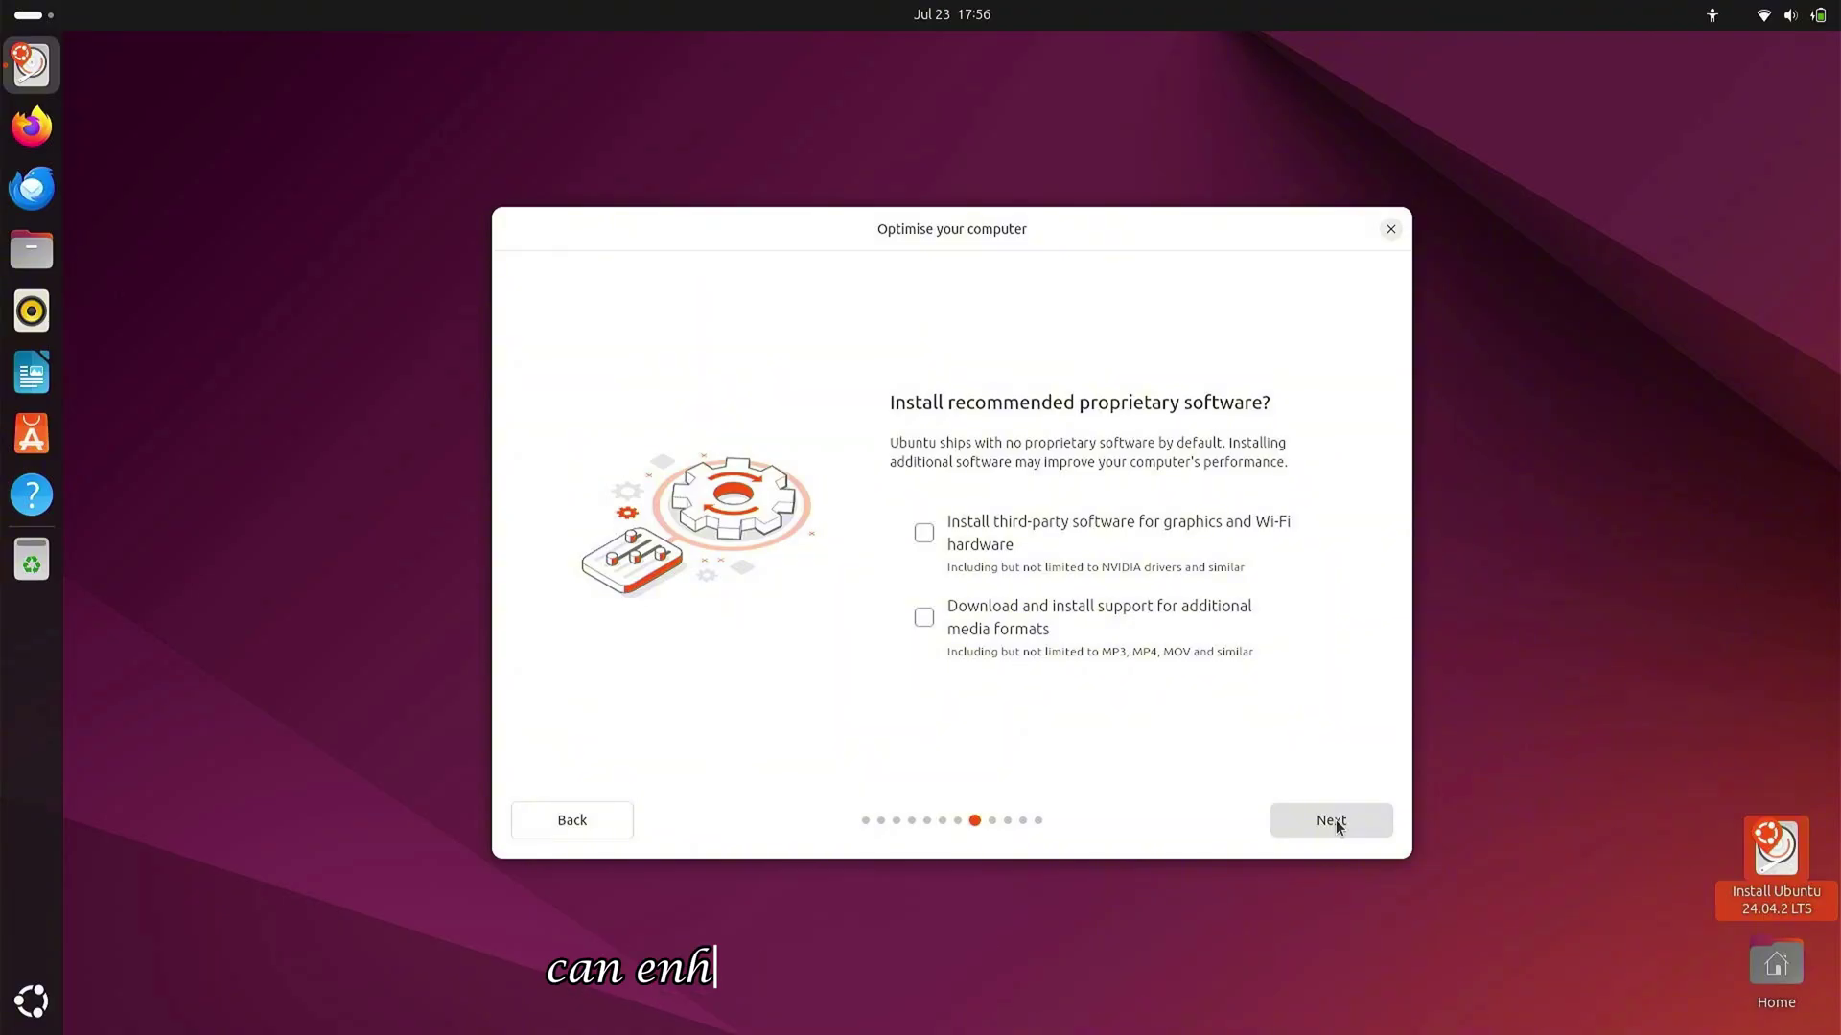
{"action": "left_click", "coordinate": [923, 612]}
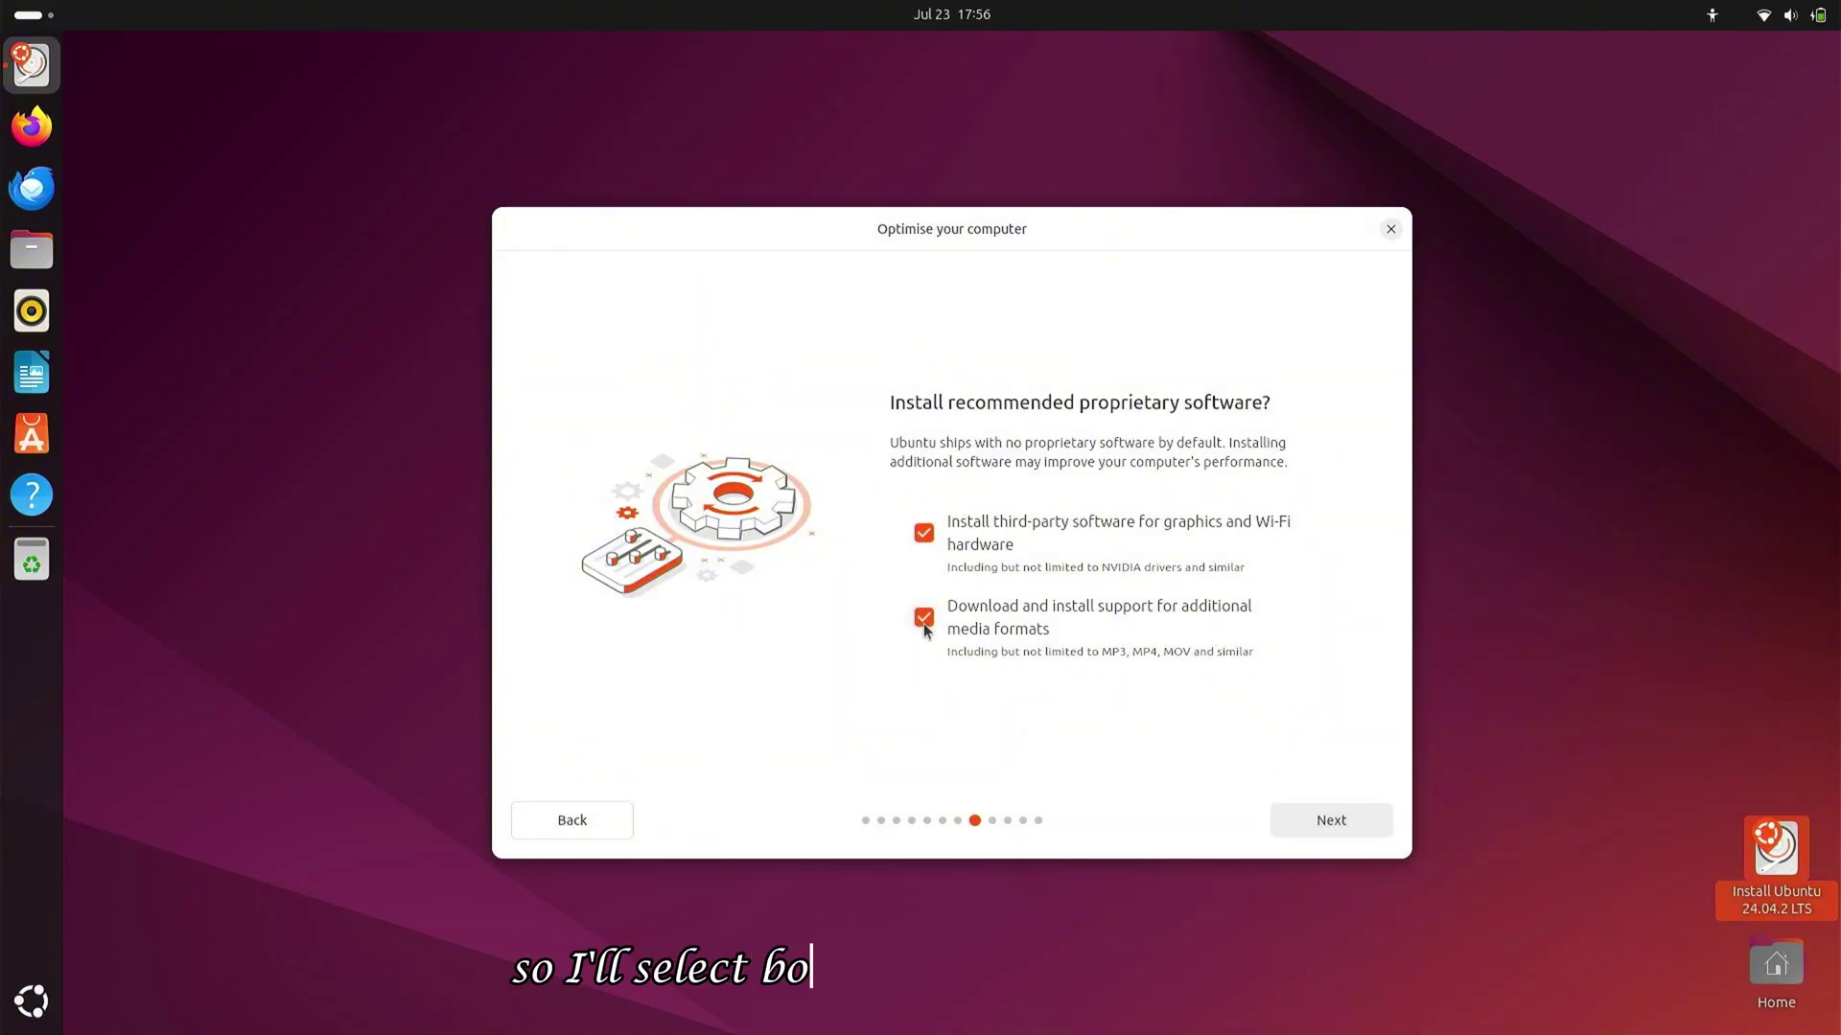
{"action": "left_click", "coordinate": [1305, 809]}
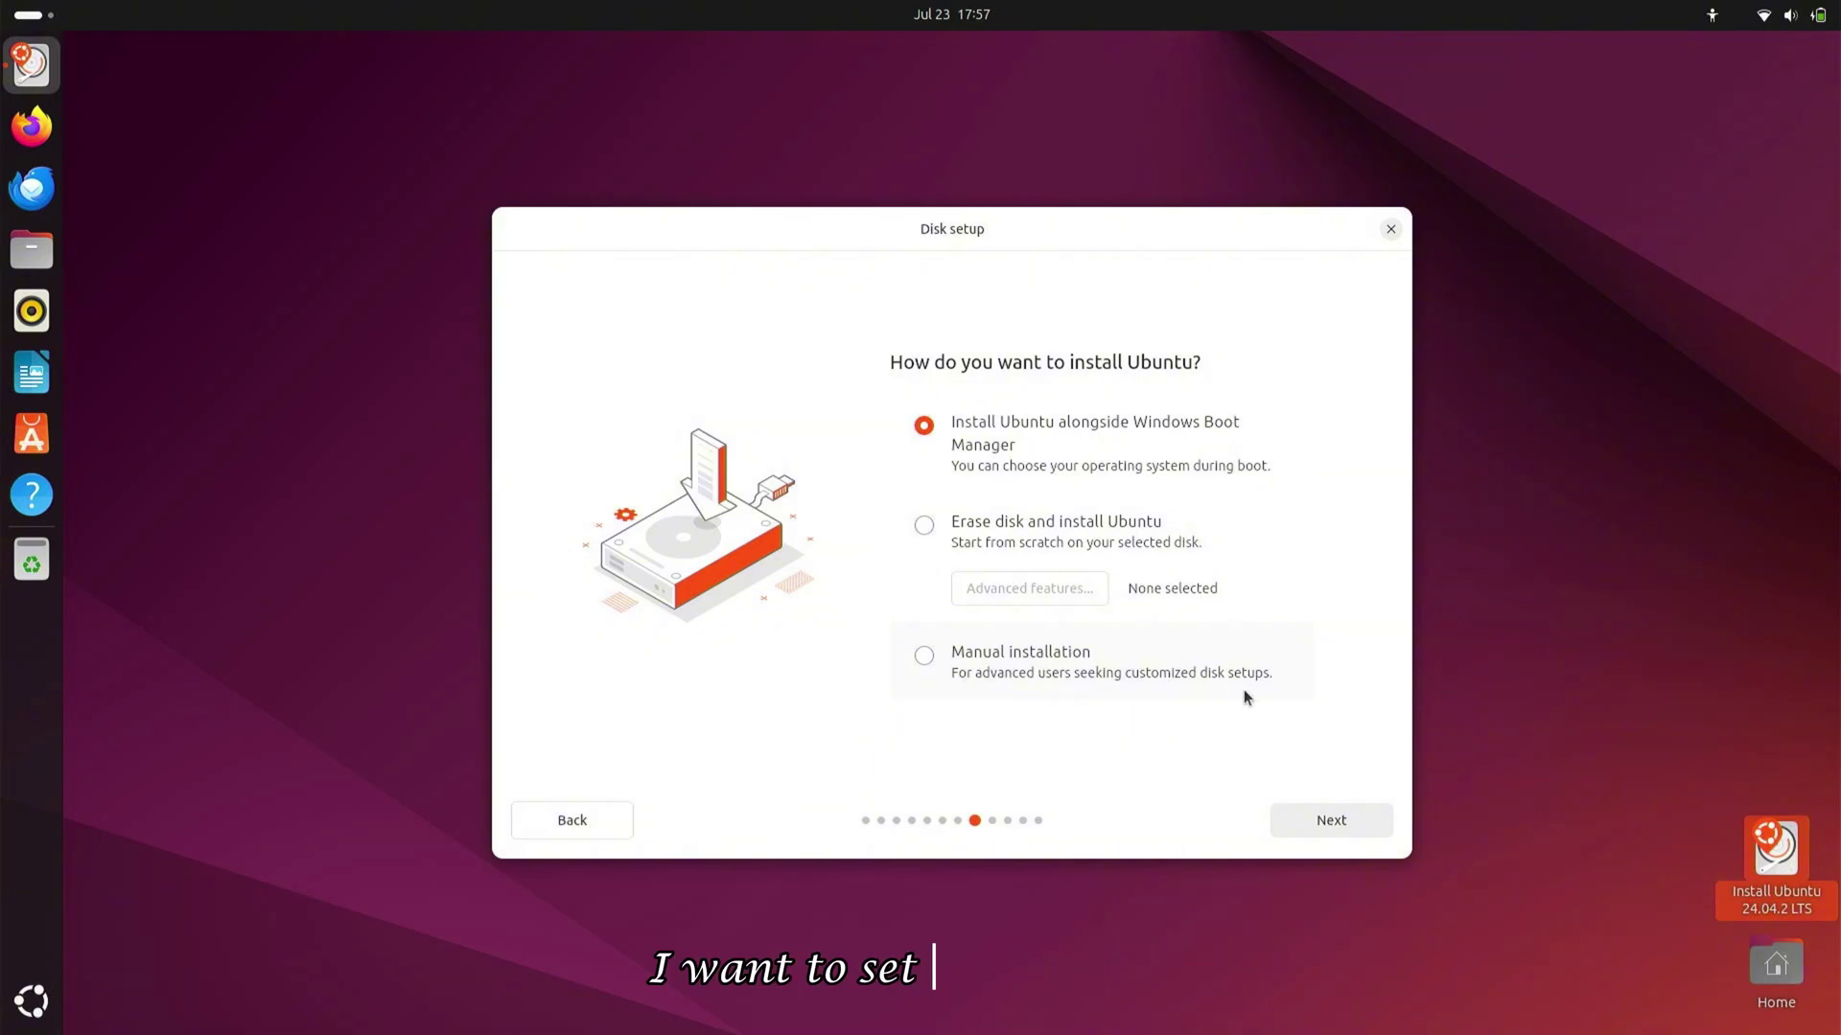
Install alongside Windows Boot Manager on partition sda5, keeping 70.8 GB for Ubuntu
{"action": "left_click", "coordinate": [1326, 832]}
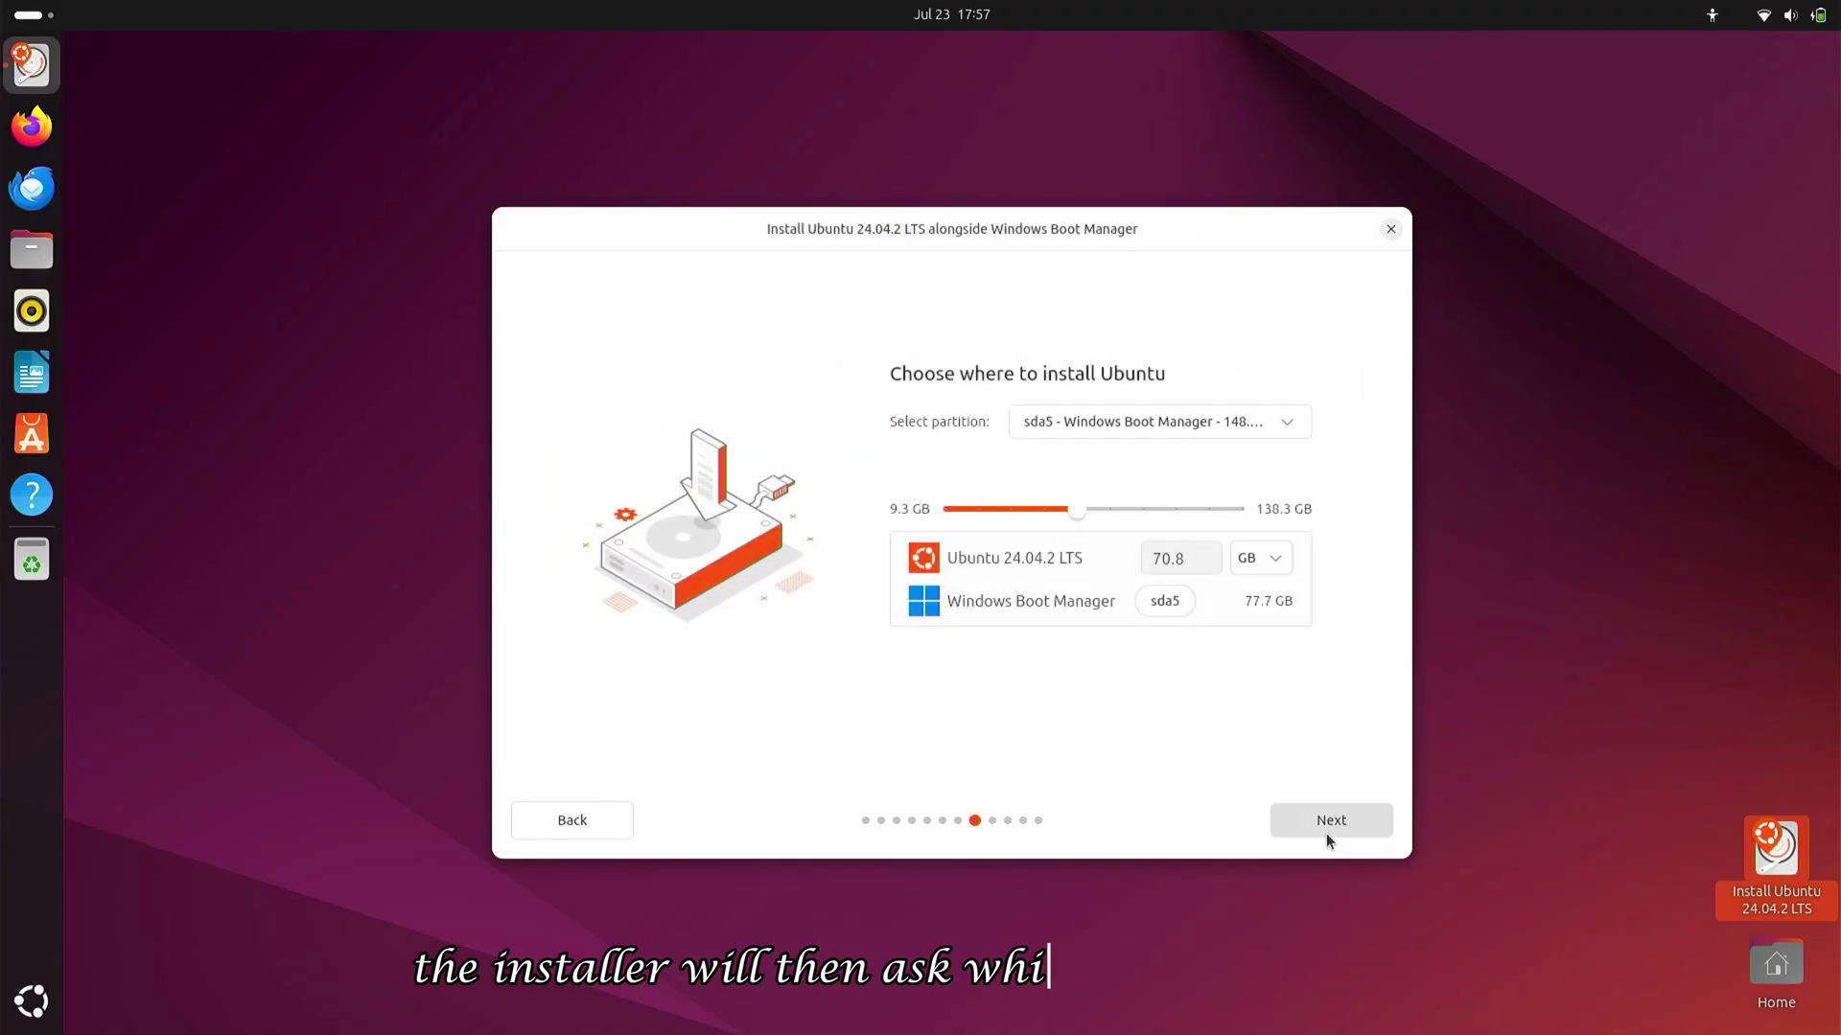
{"action": "left_click", "coordinate": [1256, 426]}
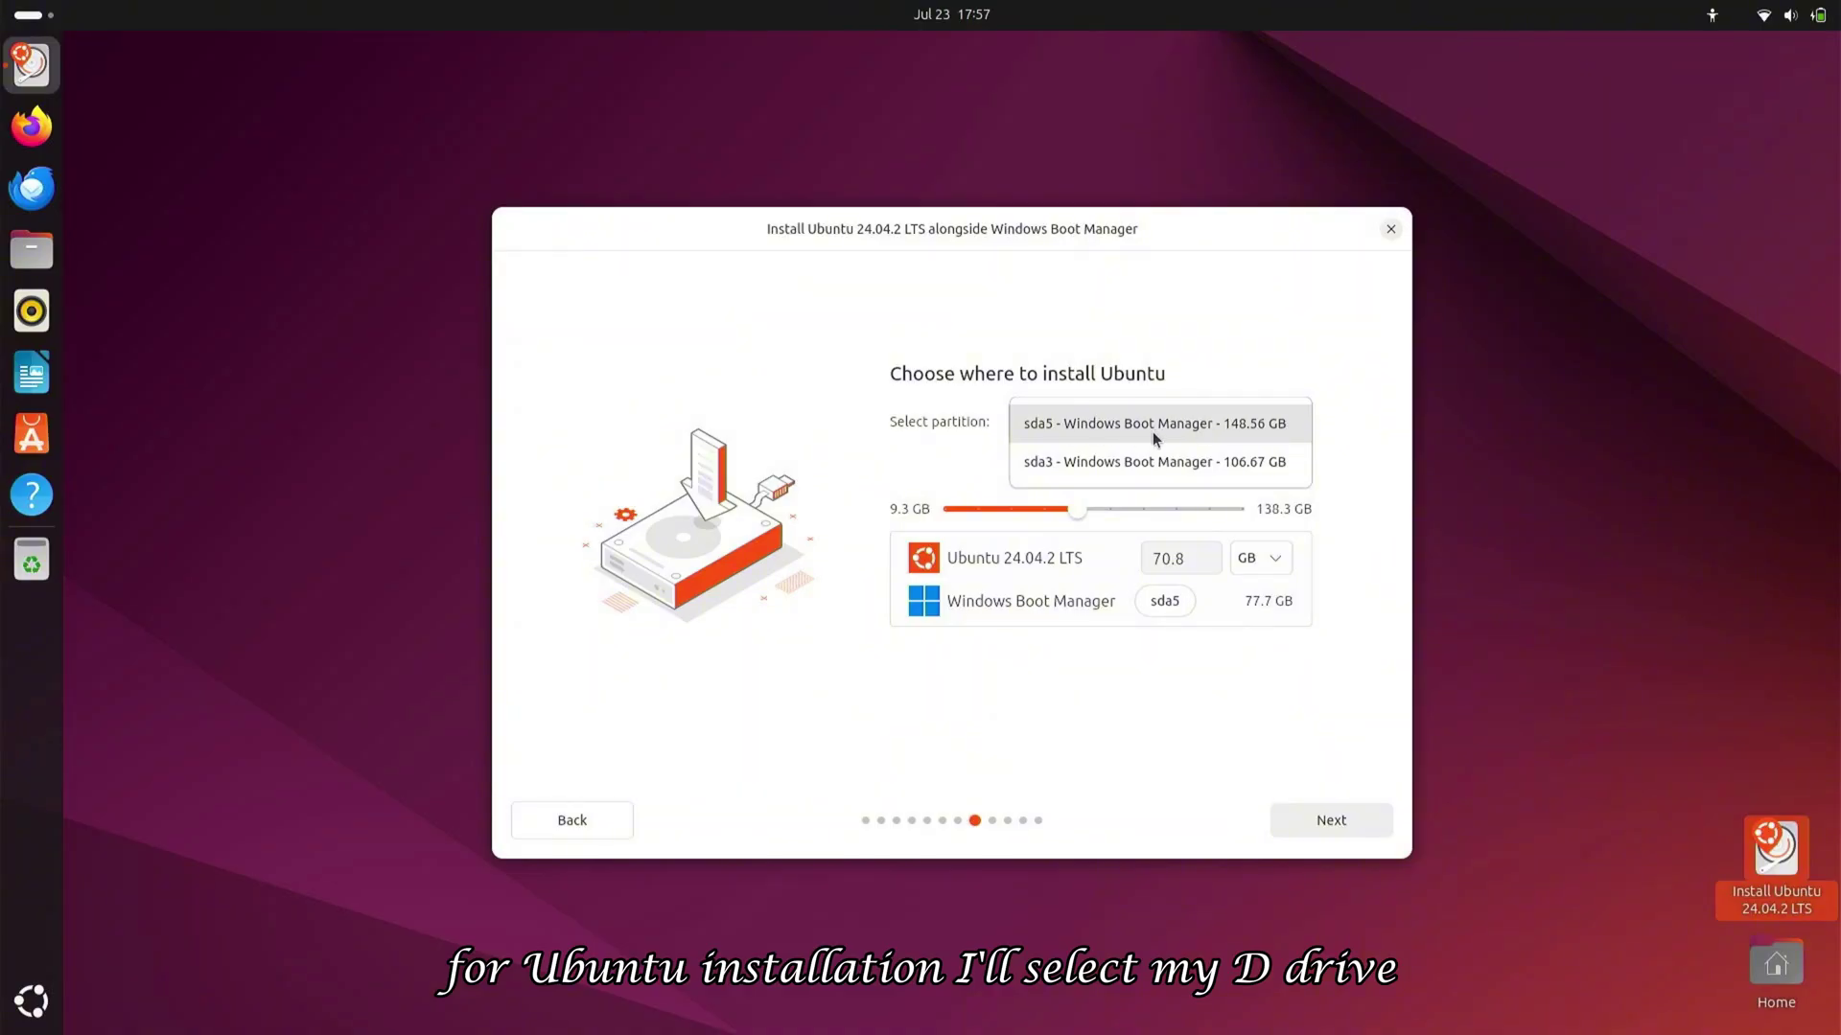
{"action": "left_click", "coordinate": [974, 491]}
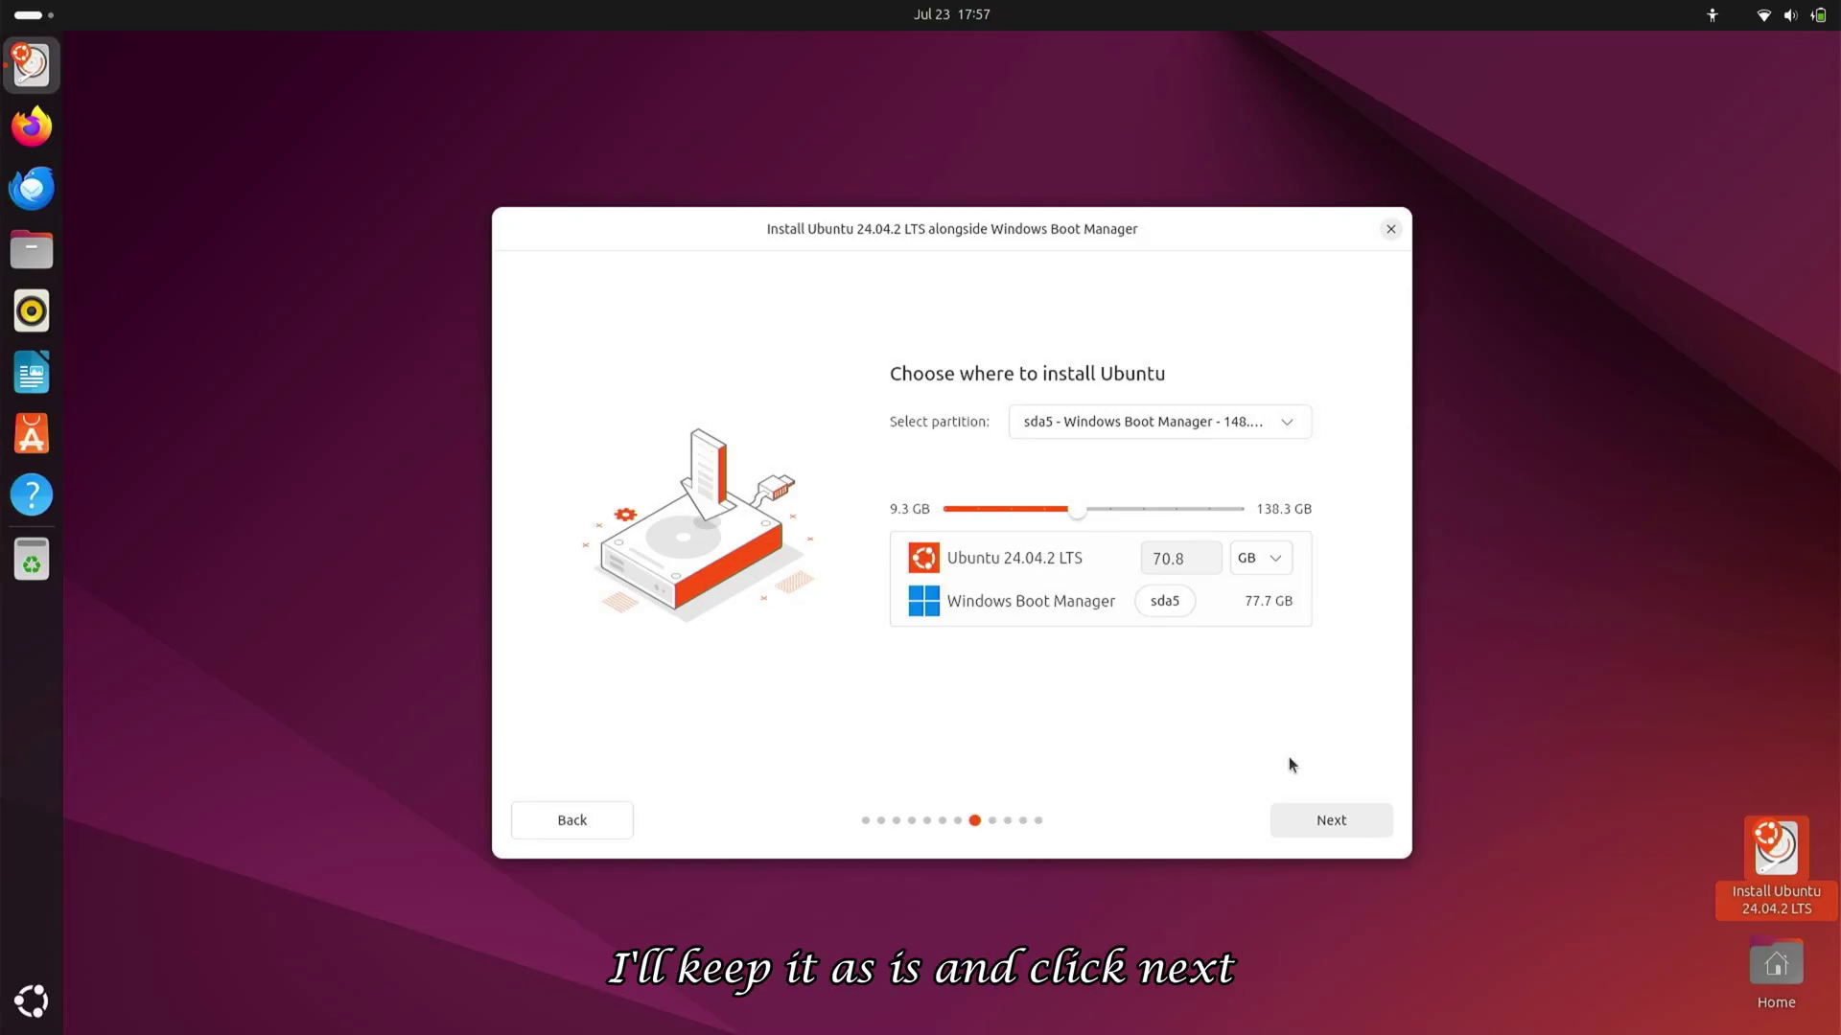
Enter your name and a matching password, keeping the auto-filled computer and user names
{"action": "left_click", "coordinate": [1325, 817]}
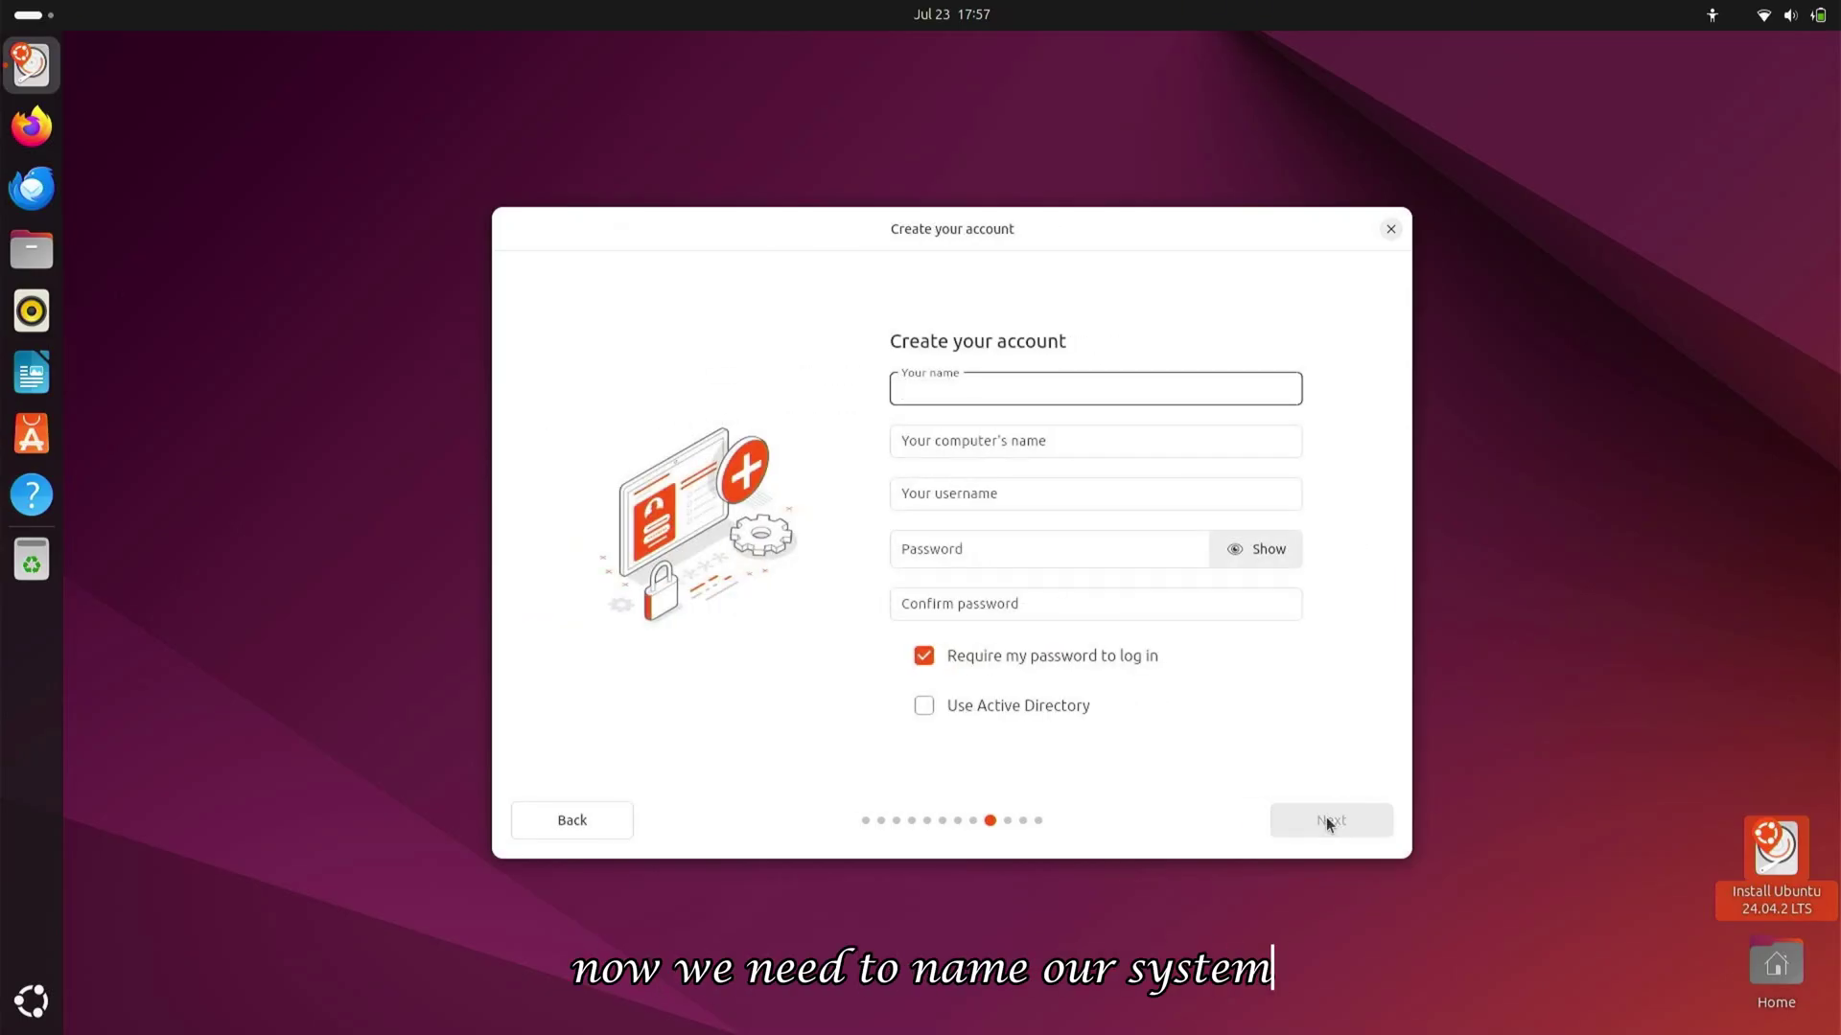
{"action": "type", "text": "T"}
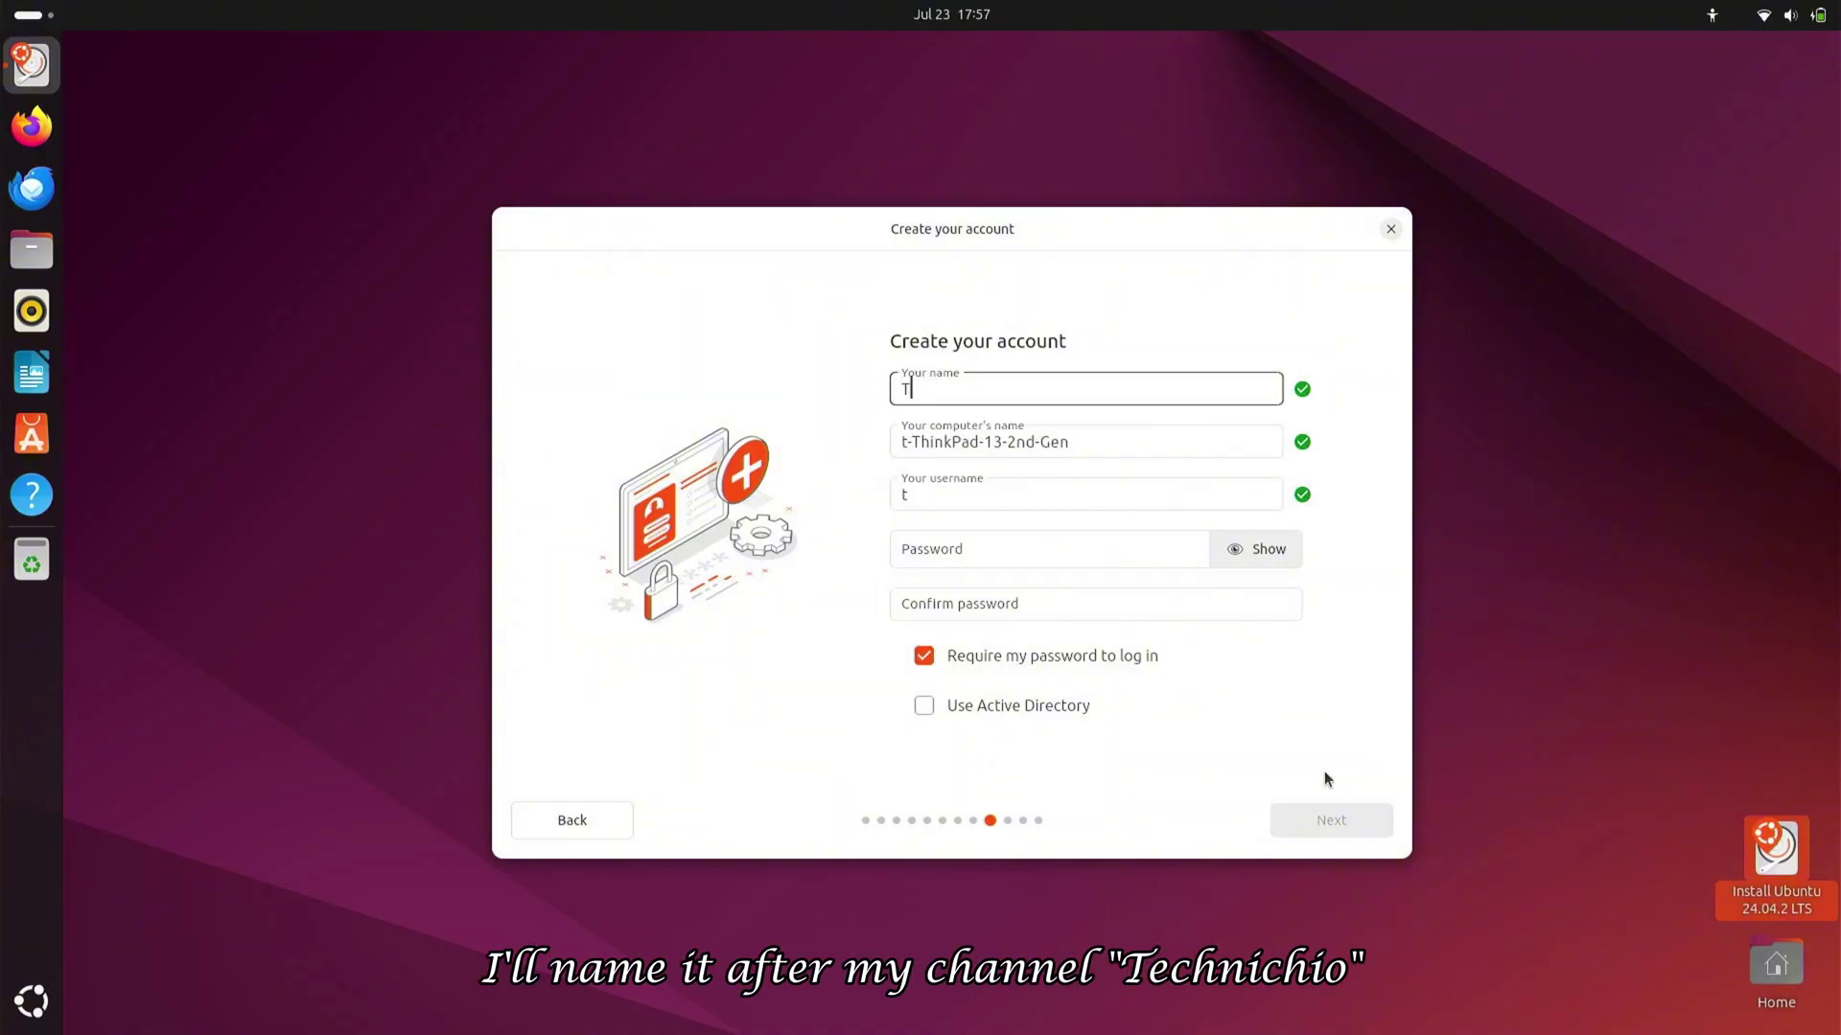
{"action": "type", "text": "echnichio"}
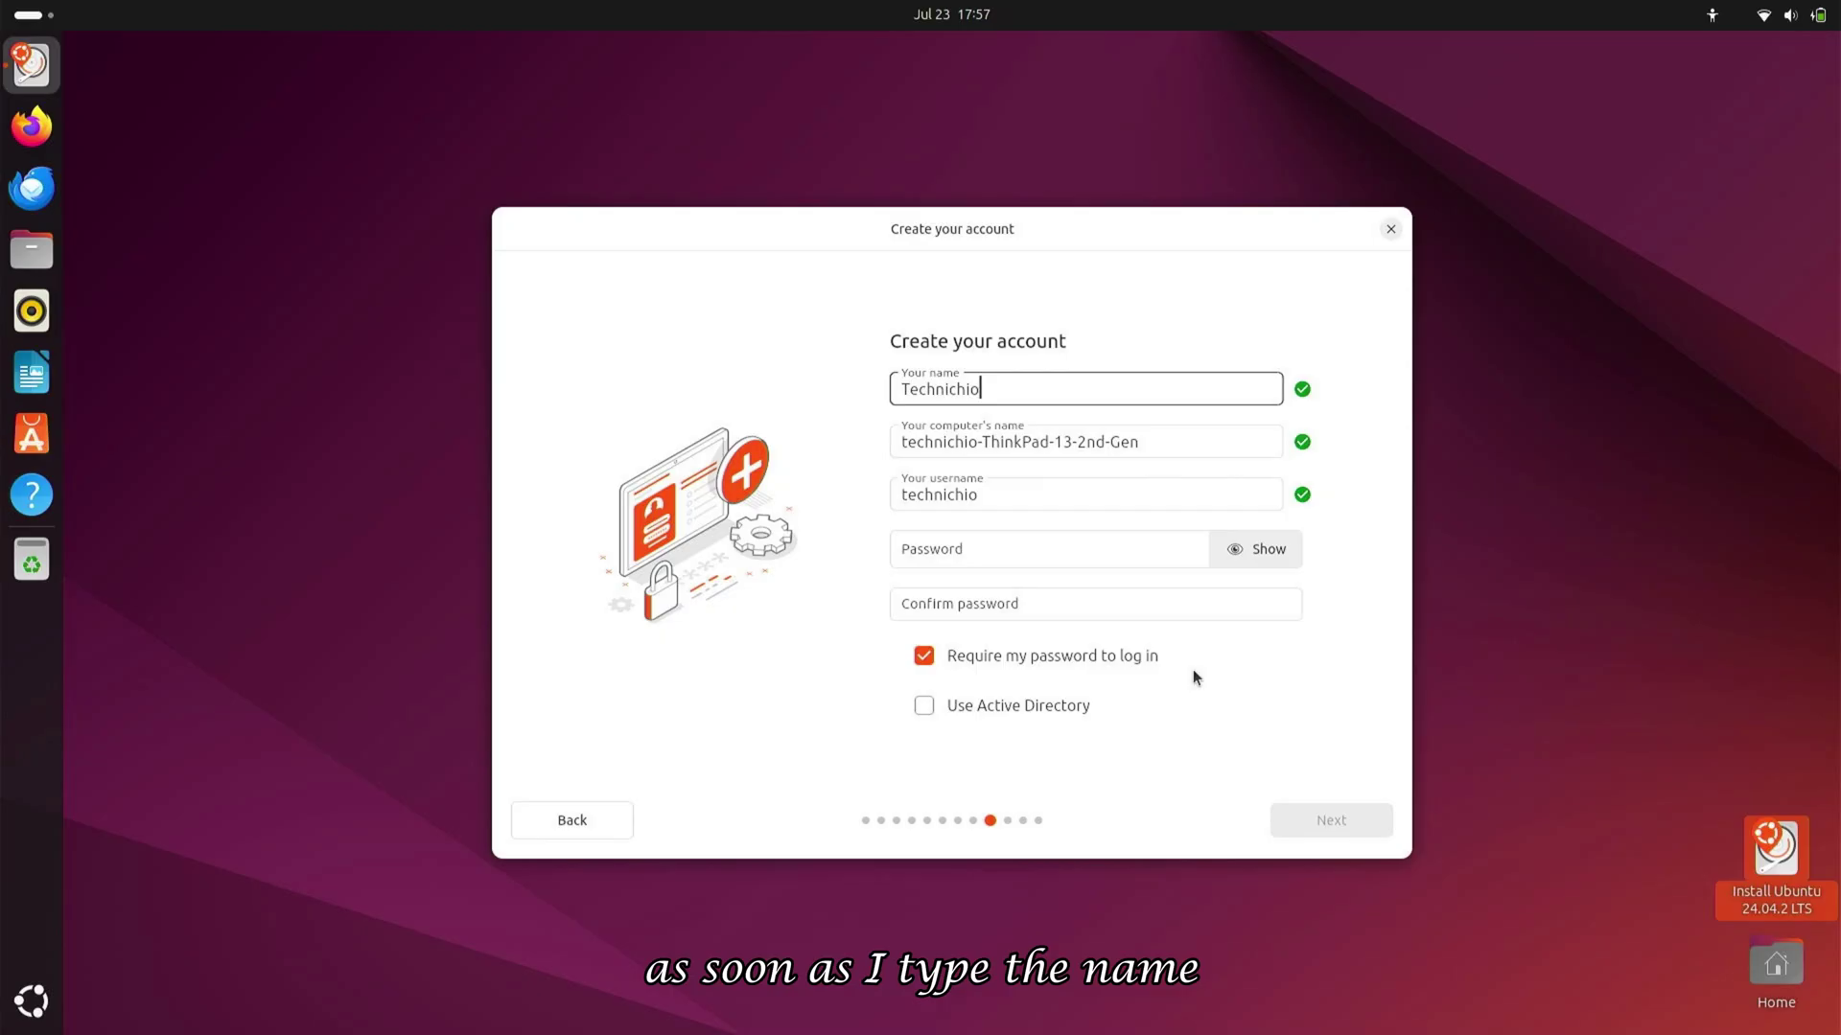
{"action": "left_click", "coordinate": [1129, 548]}
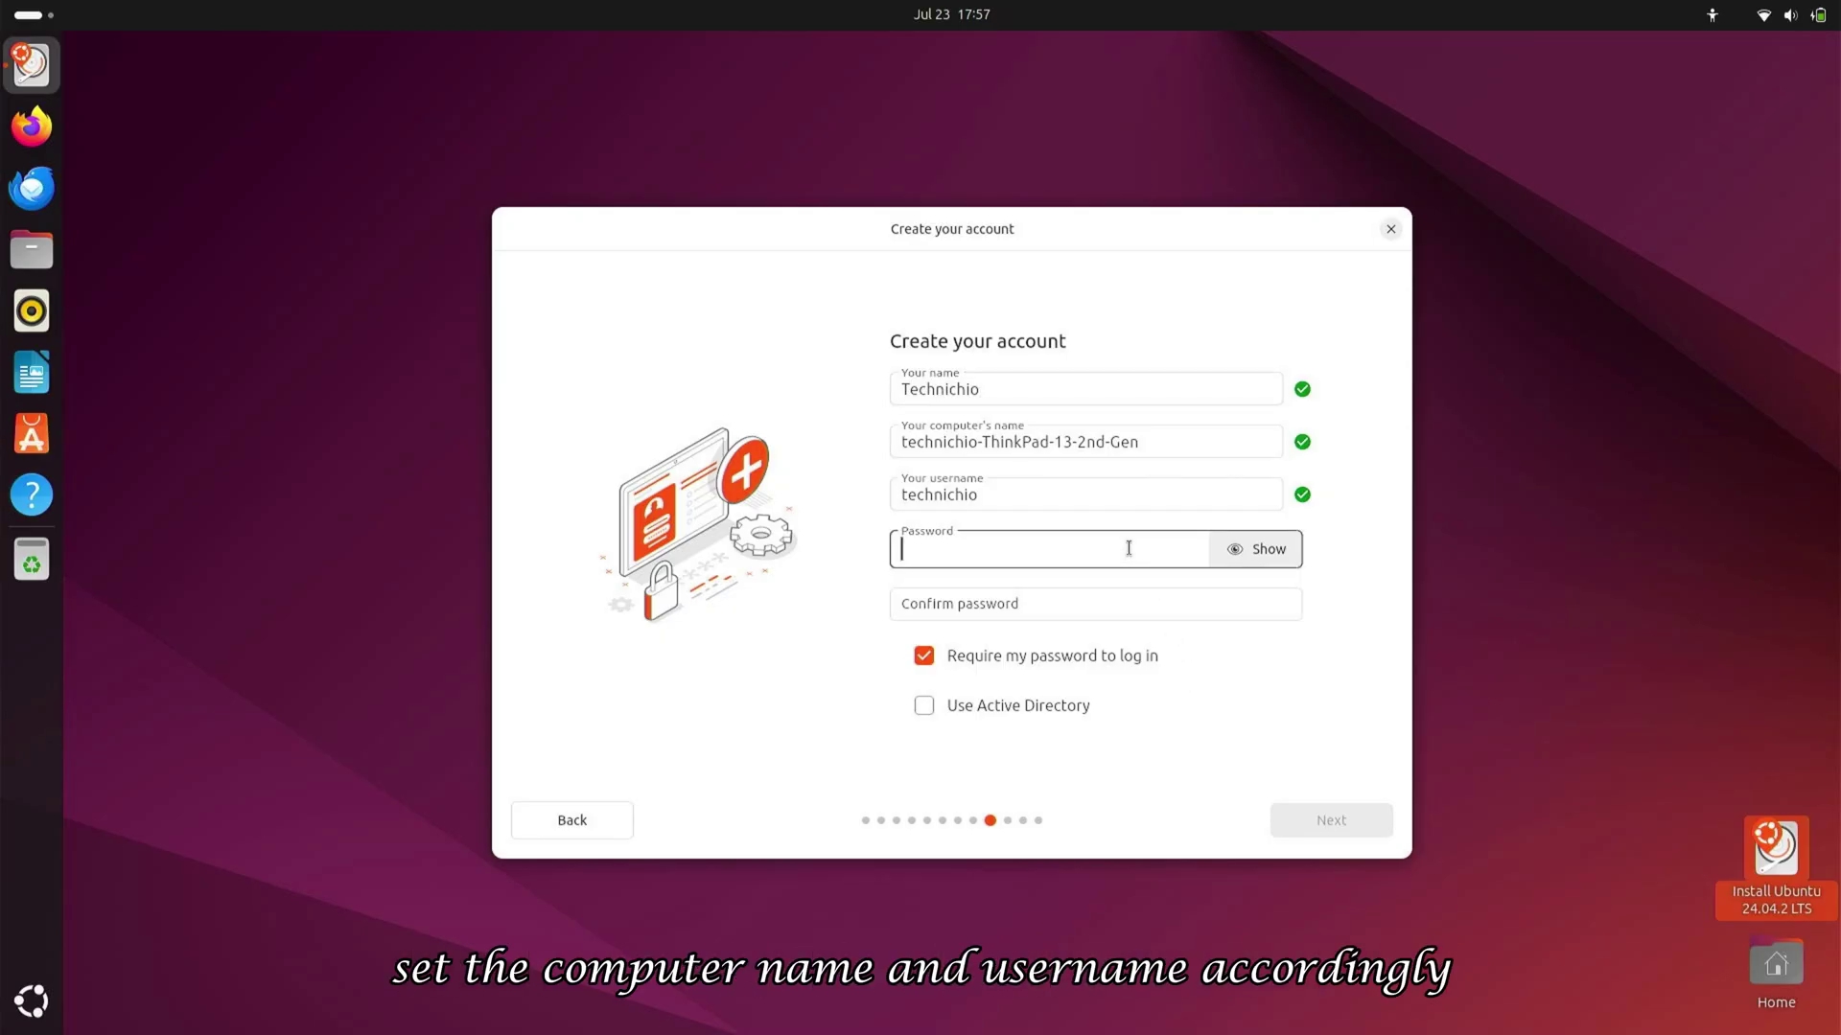
{"action": "type", "text": "abcd"}
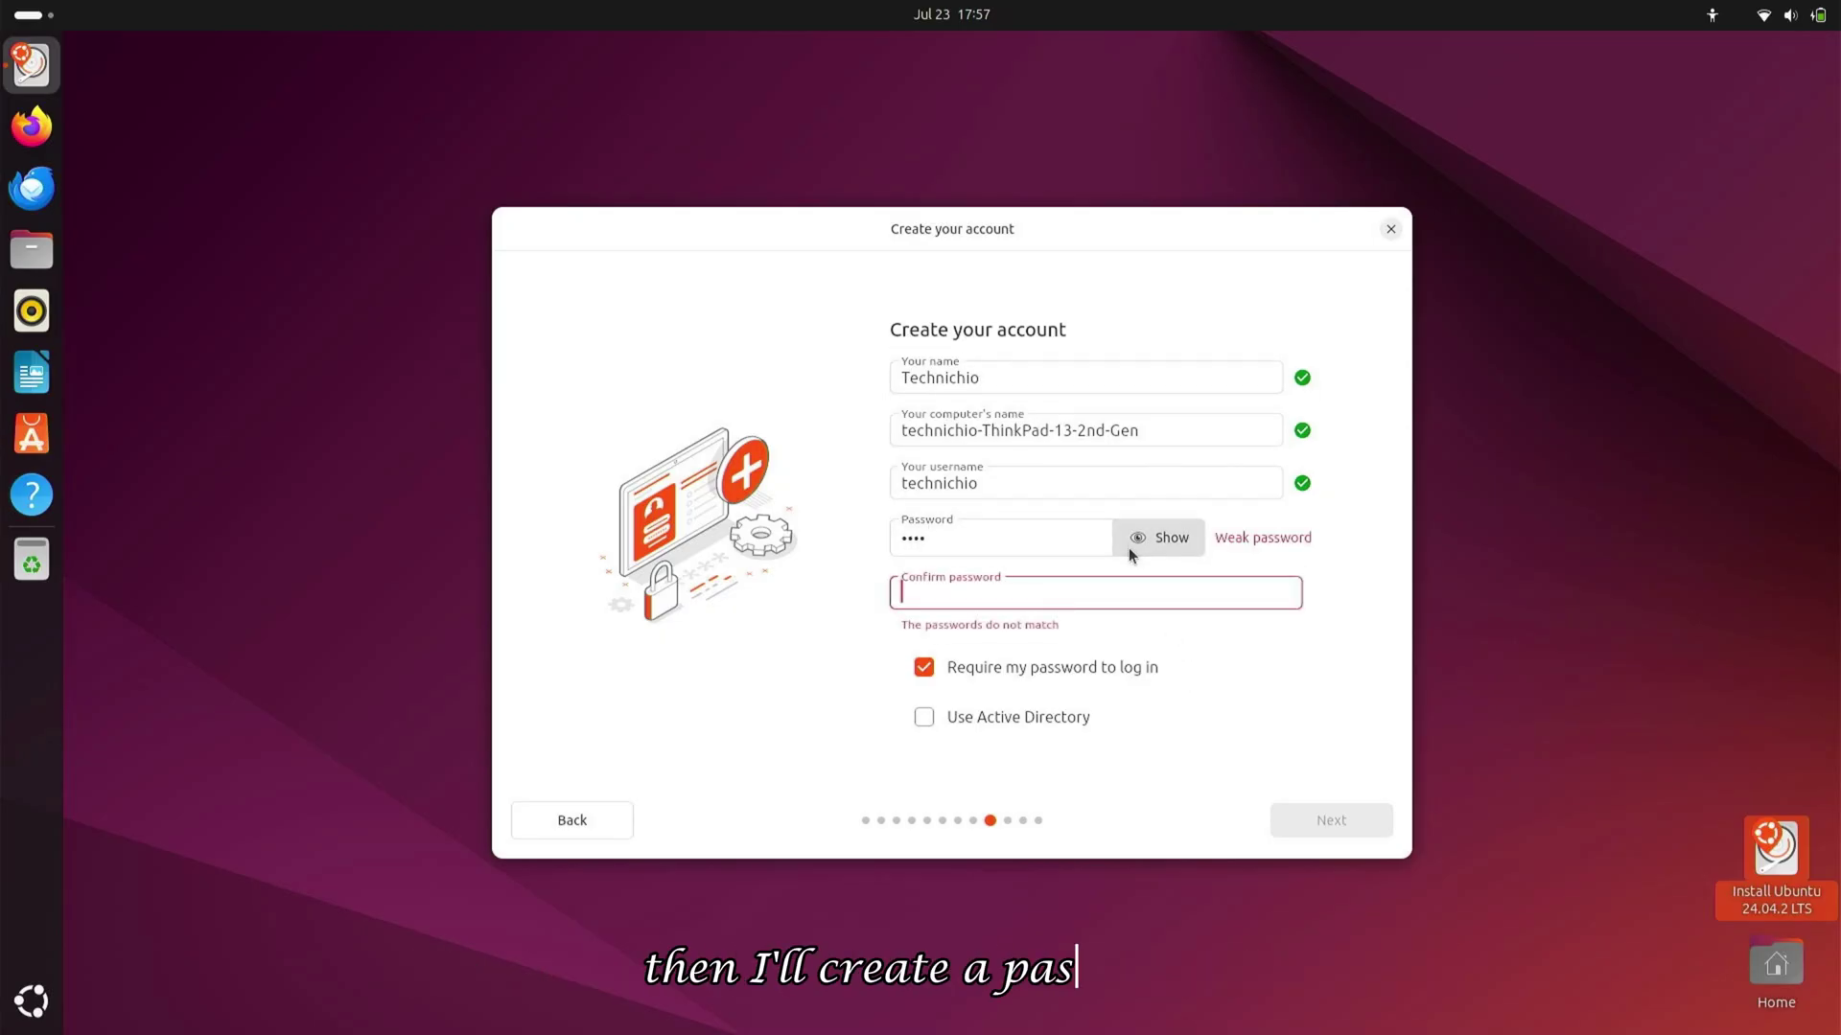
{"action": "key", "text": "Tab"}
{"action": "type", "text": "abcd"}
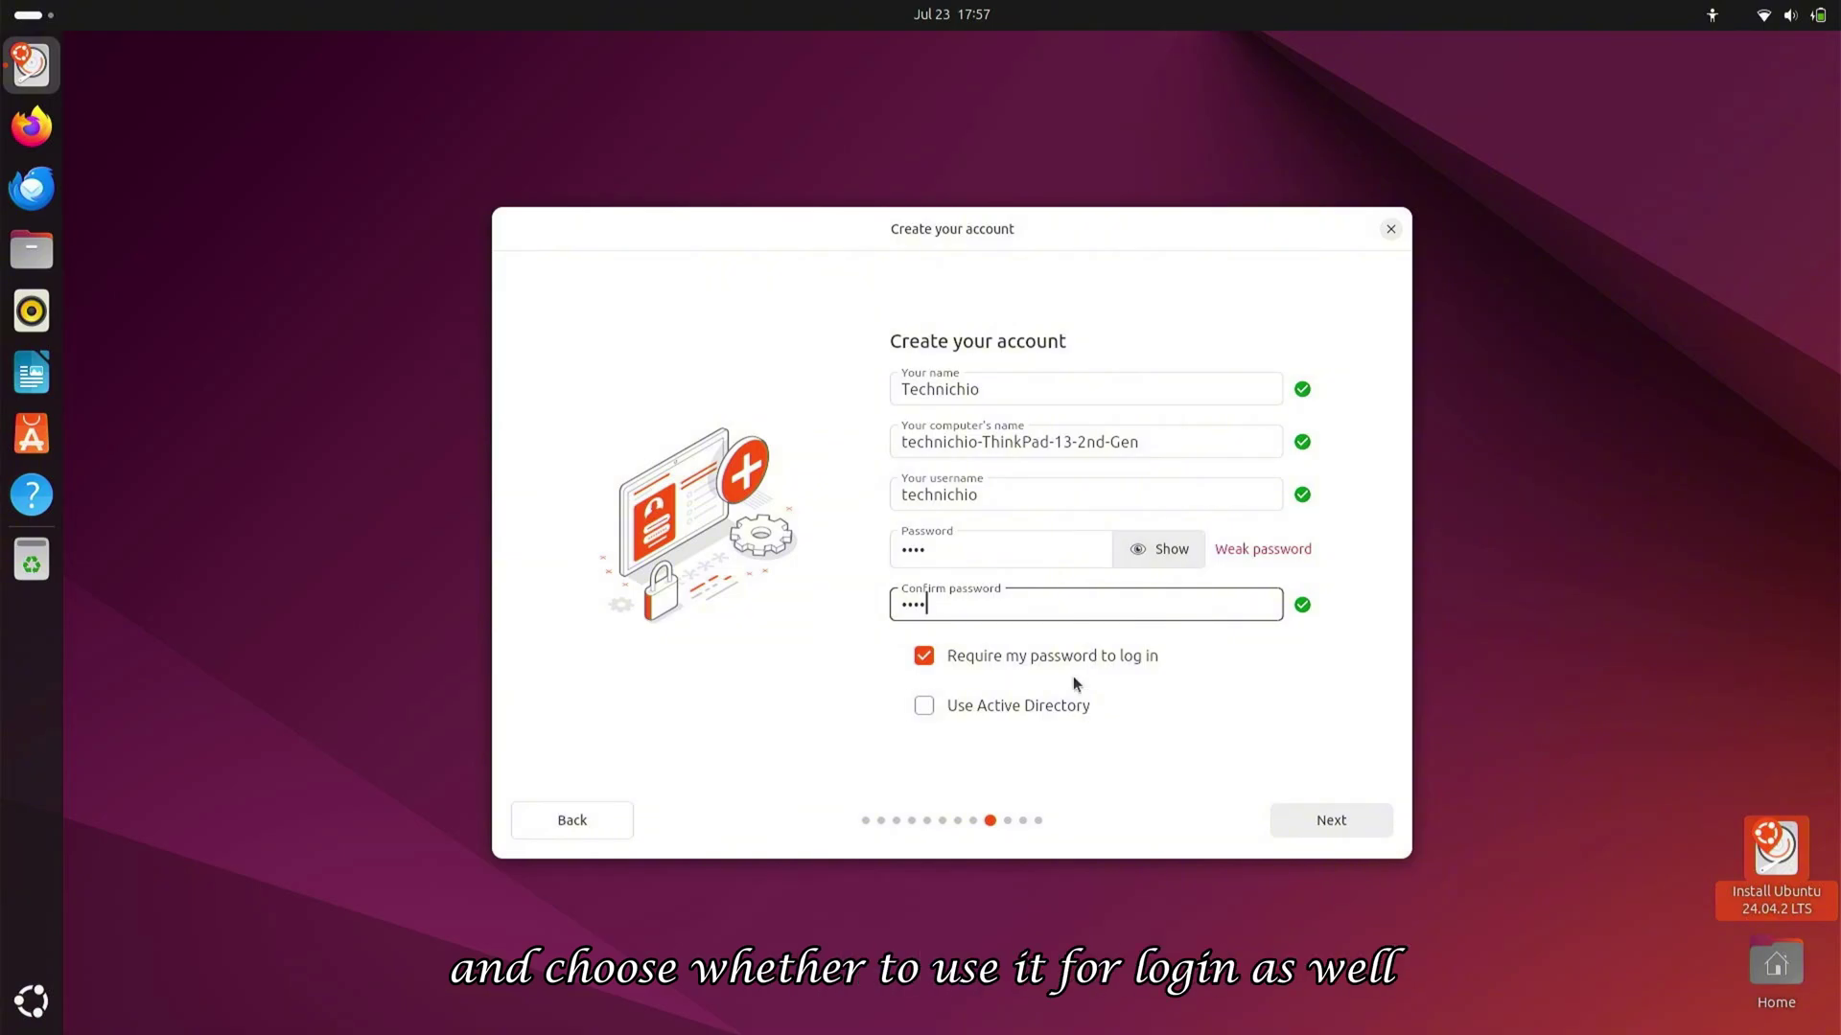
{"action": "key", "text": "ctrl+a"}
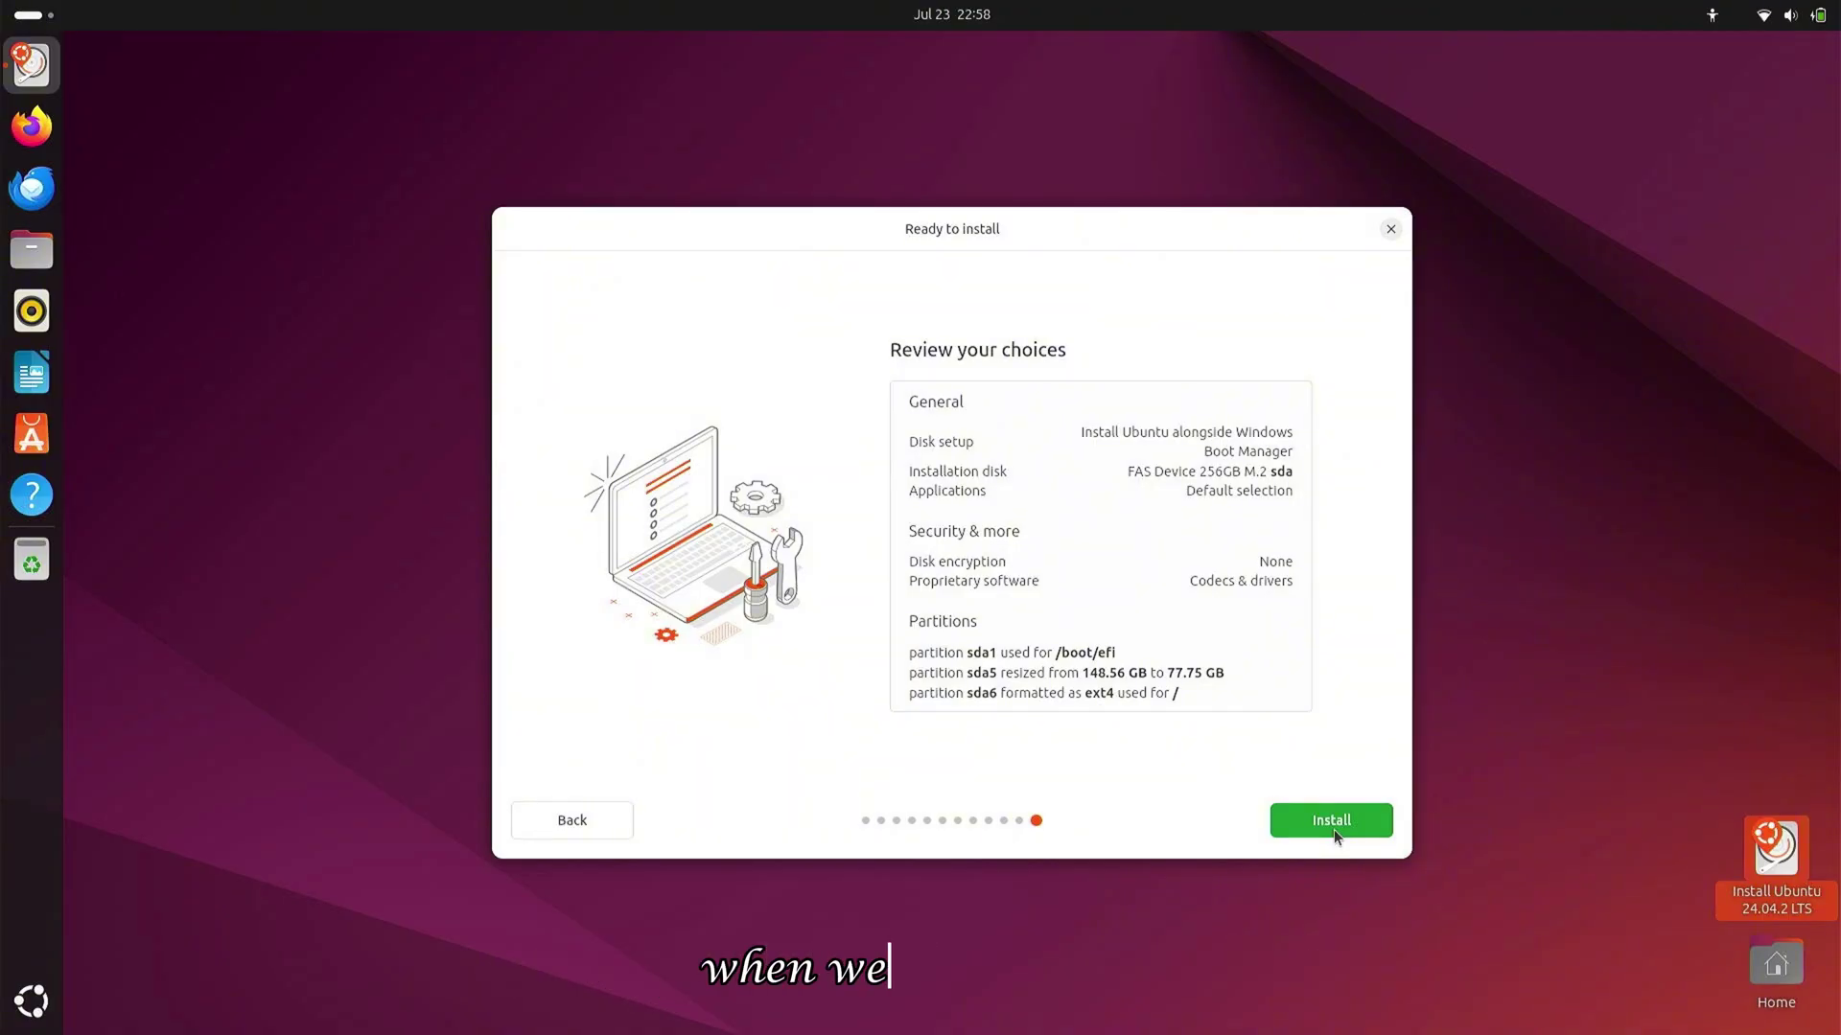
Install Ubuntu 24.04.2 LTS and restart once installation is complete
{"action": "left_click", "coordinate": [1333, 830]}
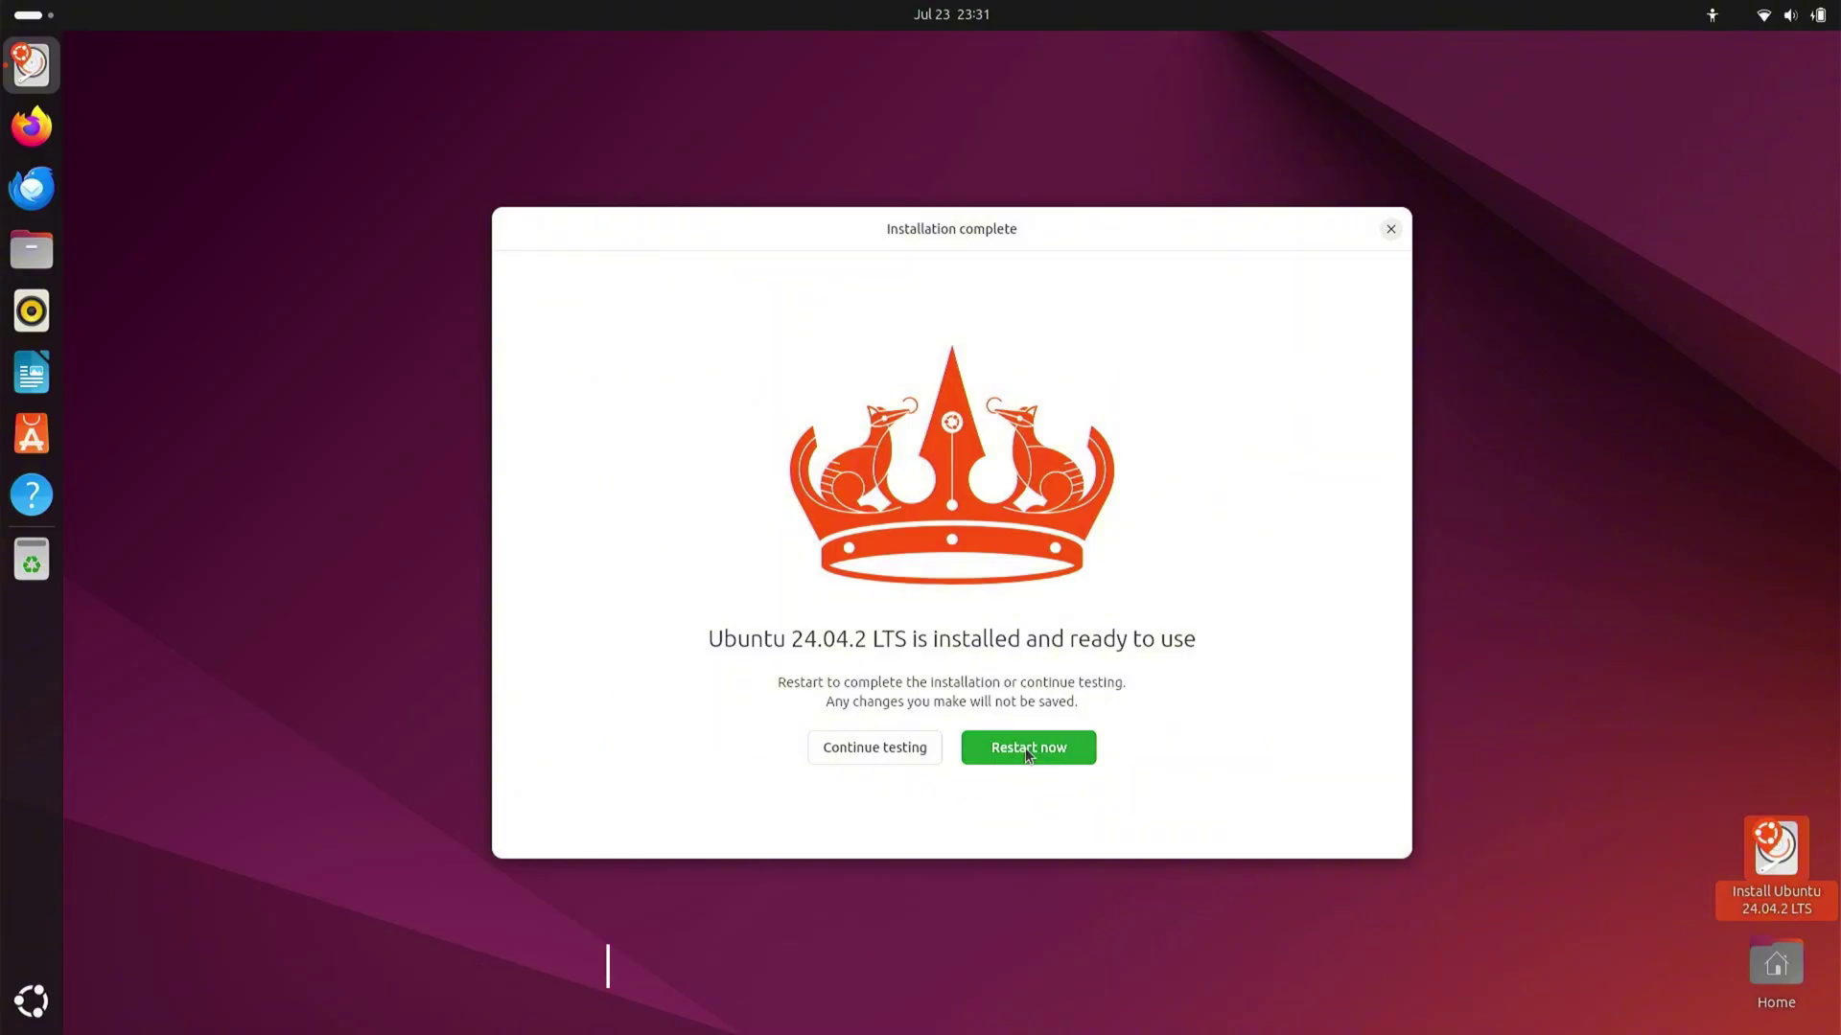
{"action": "left_click", "coordinate": [1025, 748]}
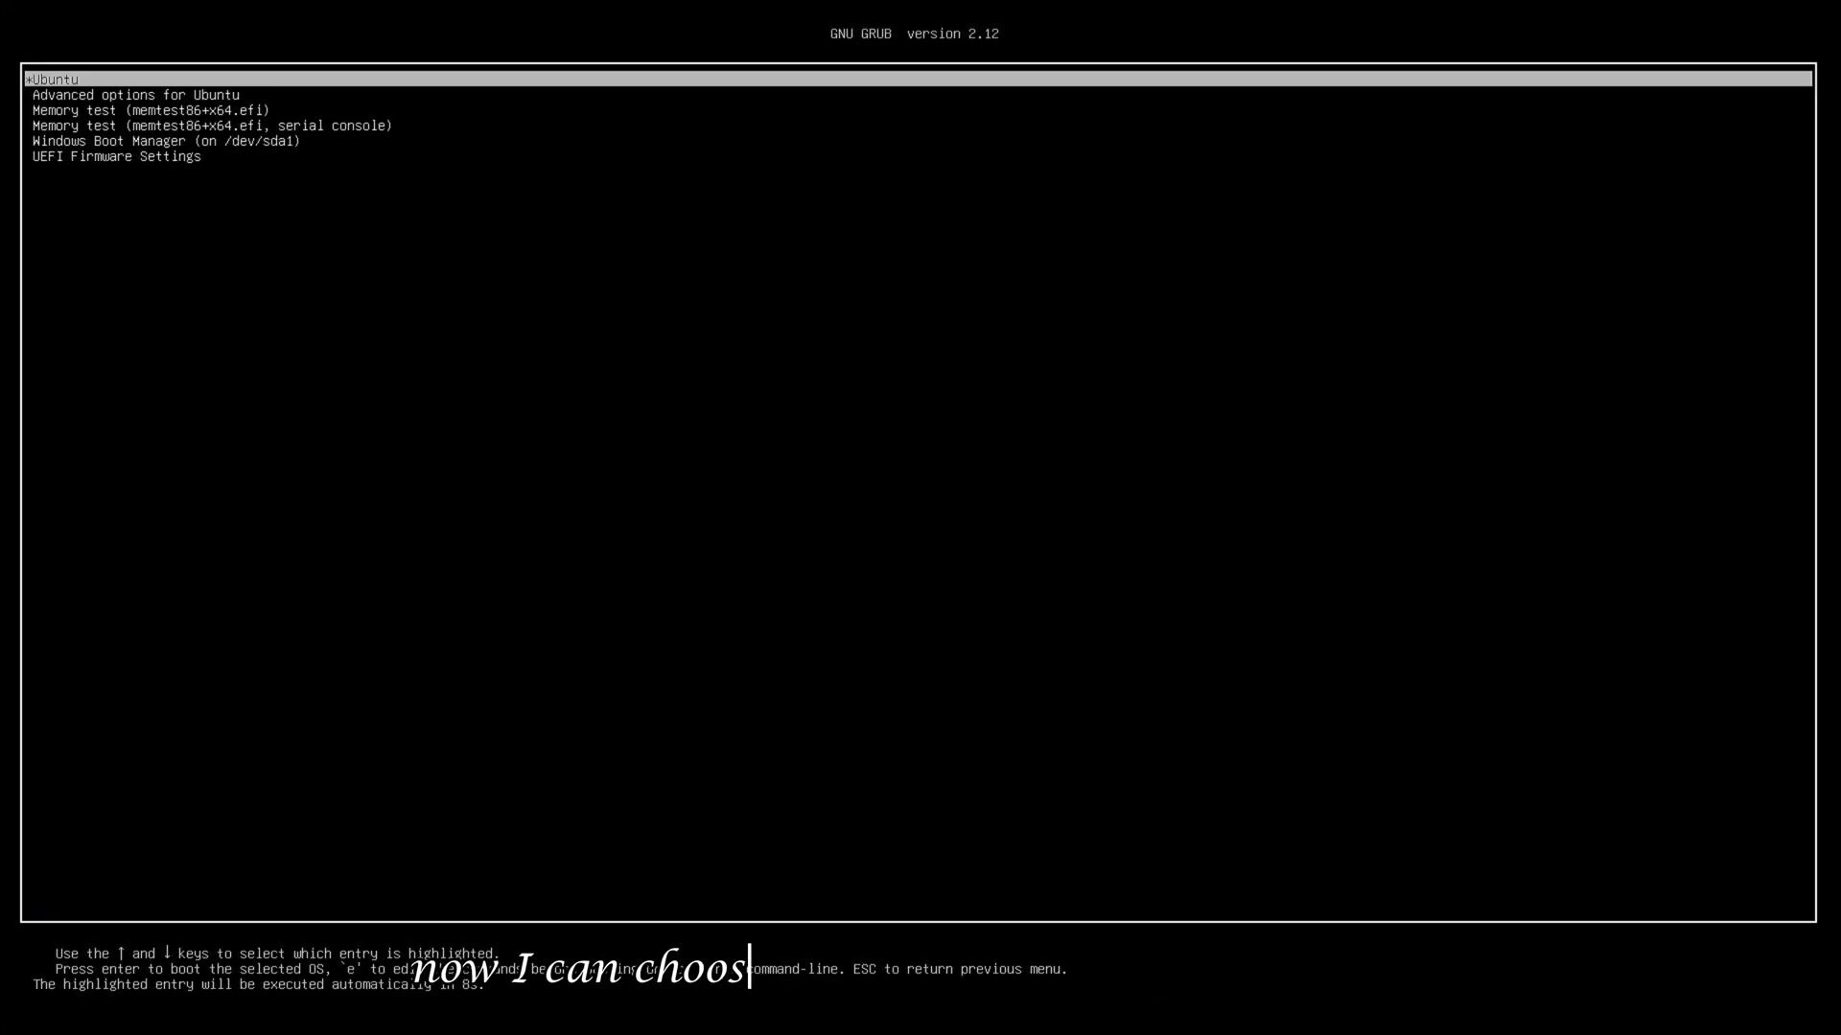
Browse the GRUB entries down to Windows Boot Manager and boot into Windows 11
{"action": "key", "text": "Down"}
{"action": "key", "text": "Down"}
{"action": "key", "text": "Down"}
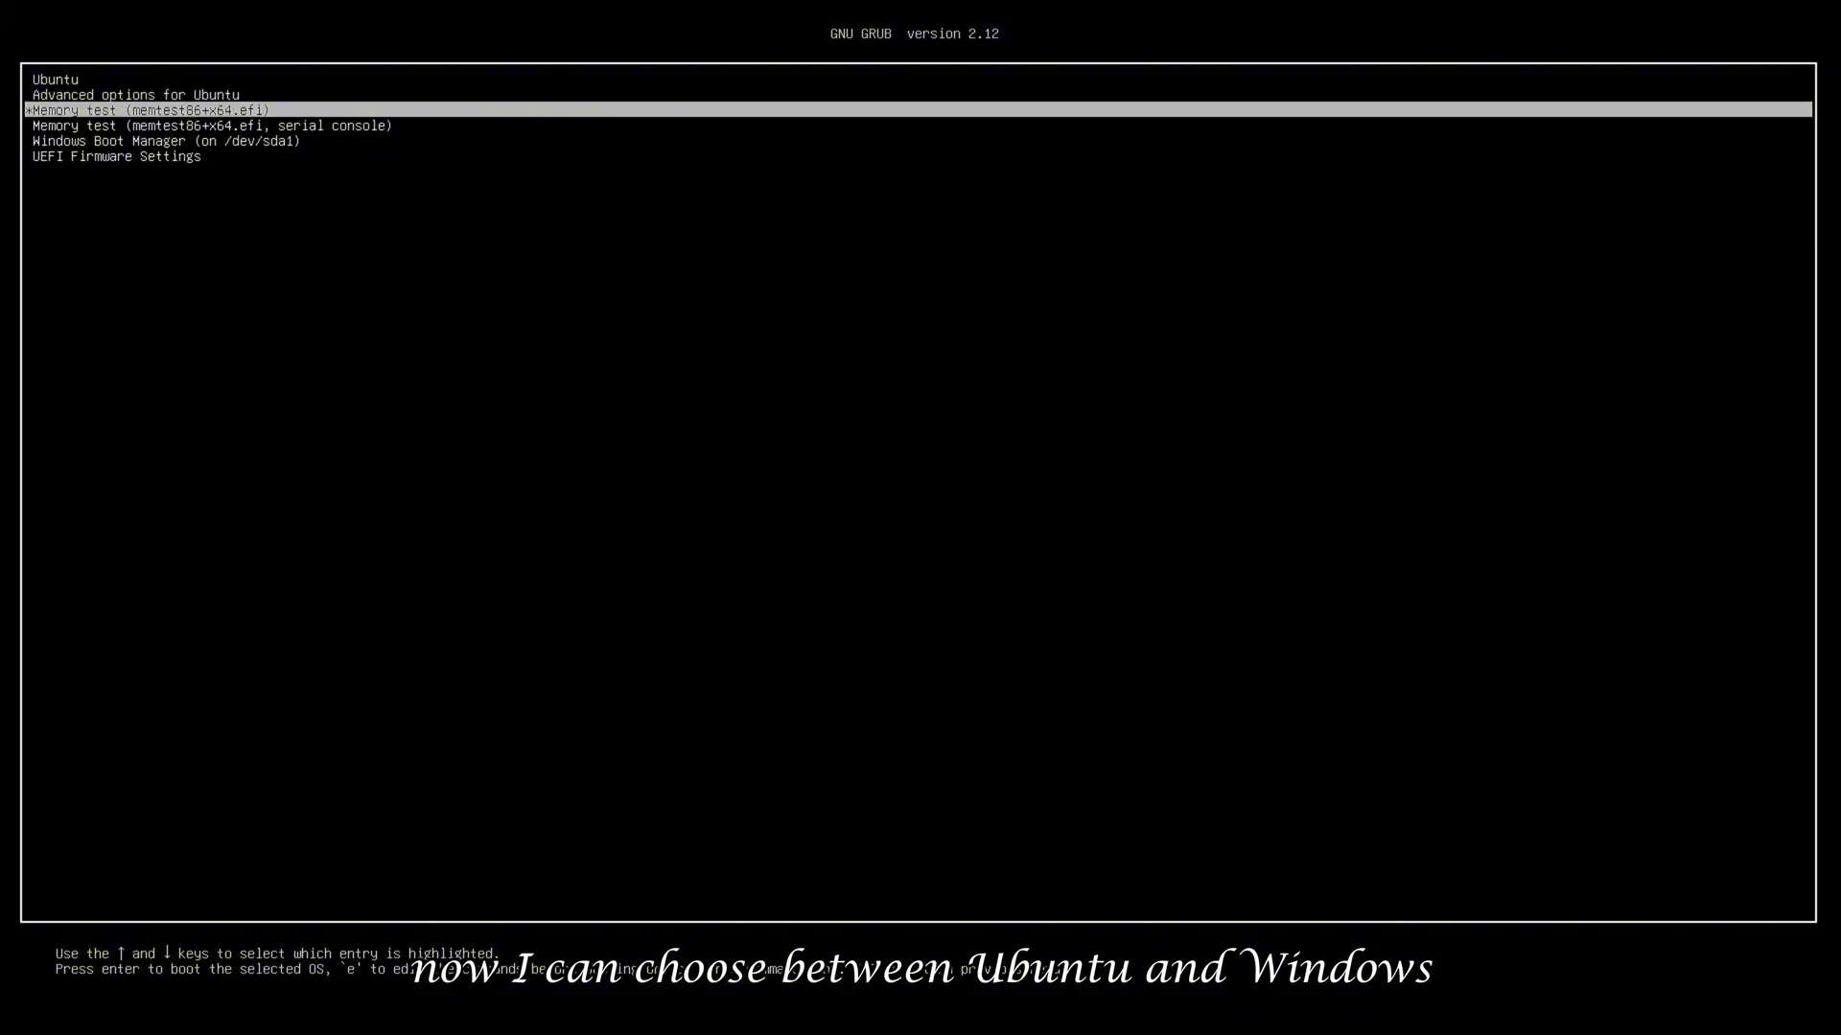
{"action": "key", "text": "Up"}
{"action": "key", "text": "Up"}
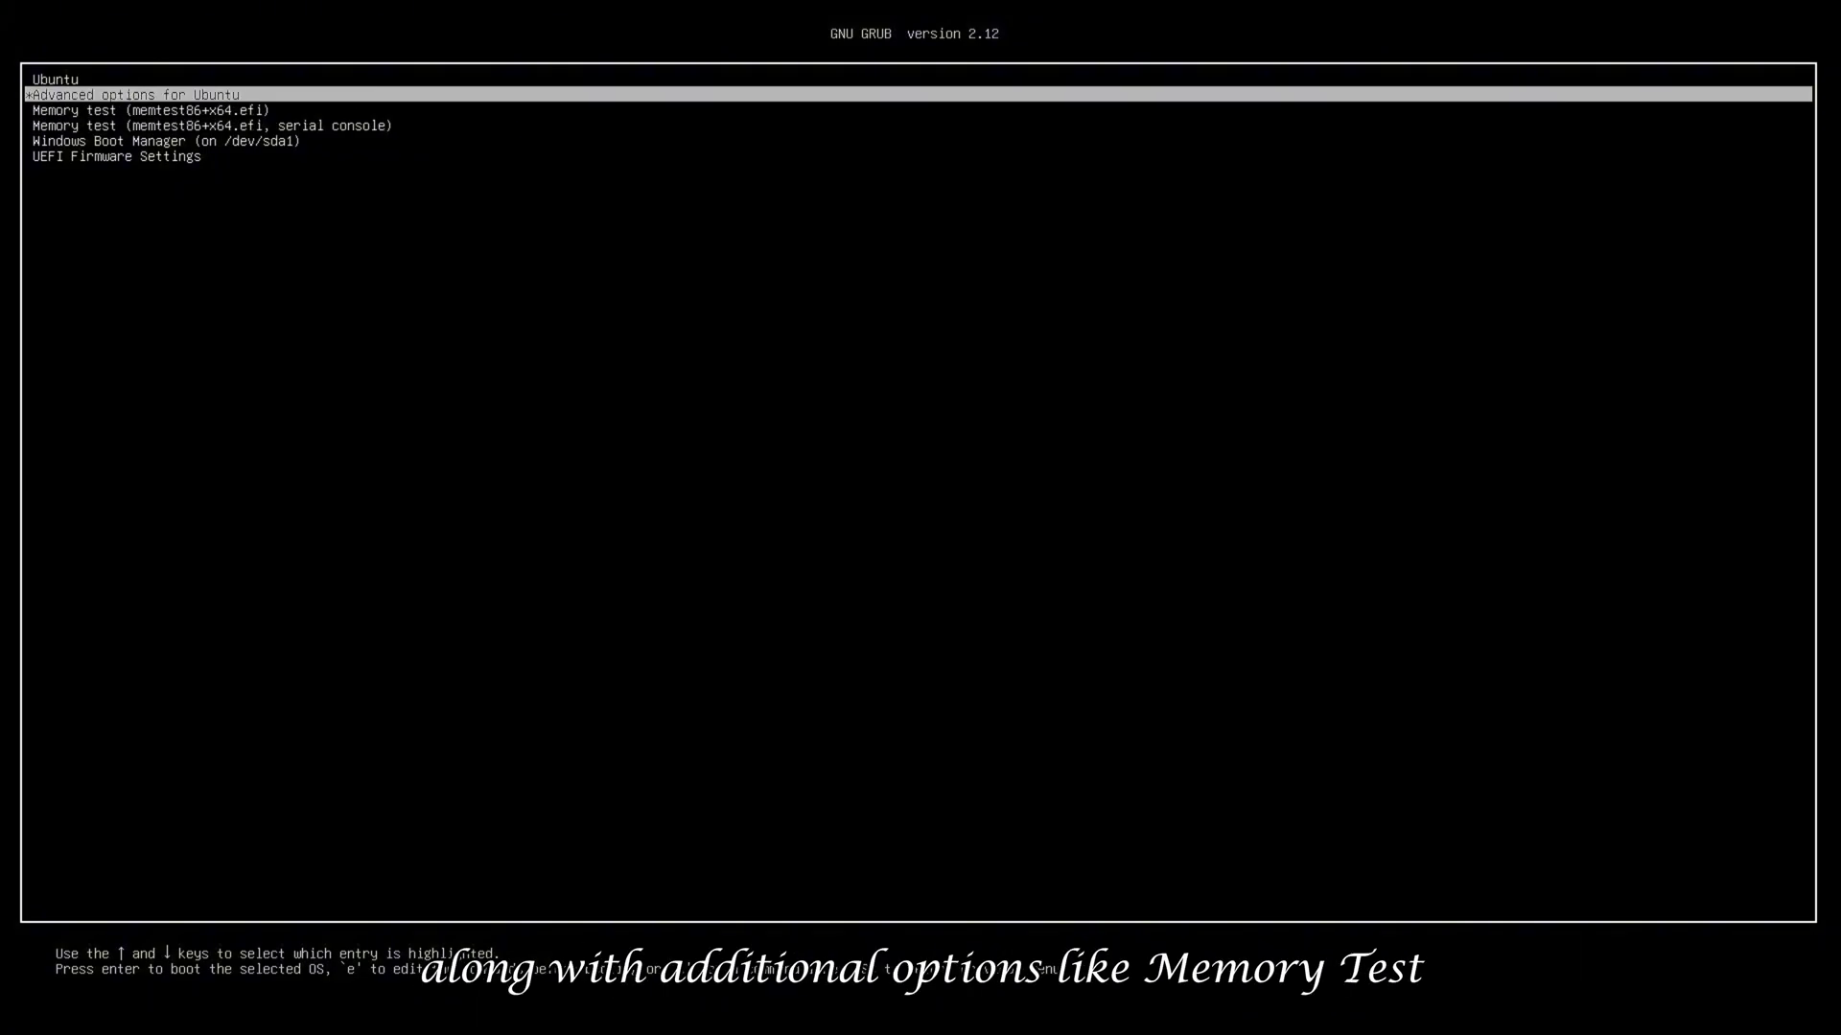
{"action": "key", "text": "Down"}
{"action": "key", "text": "Down"}
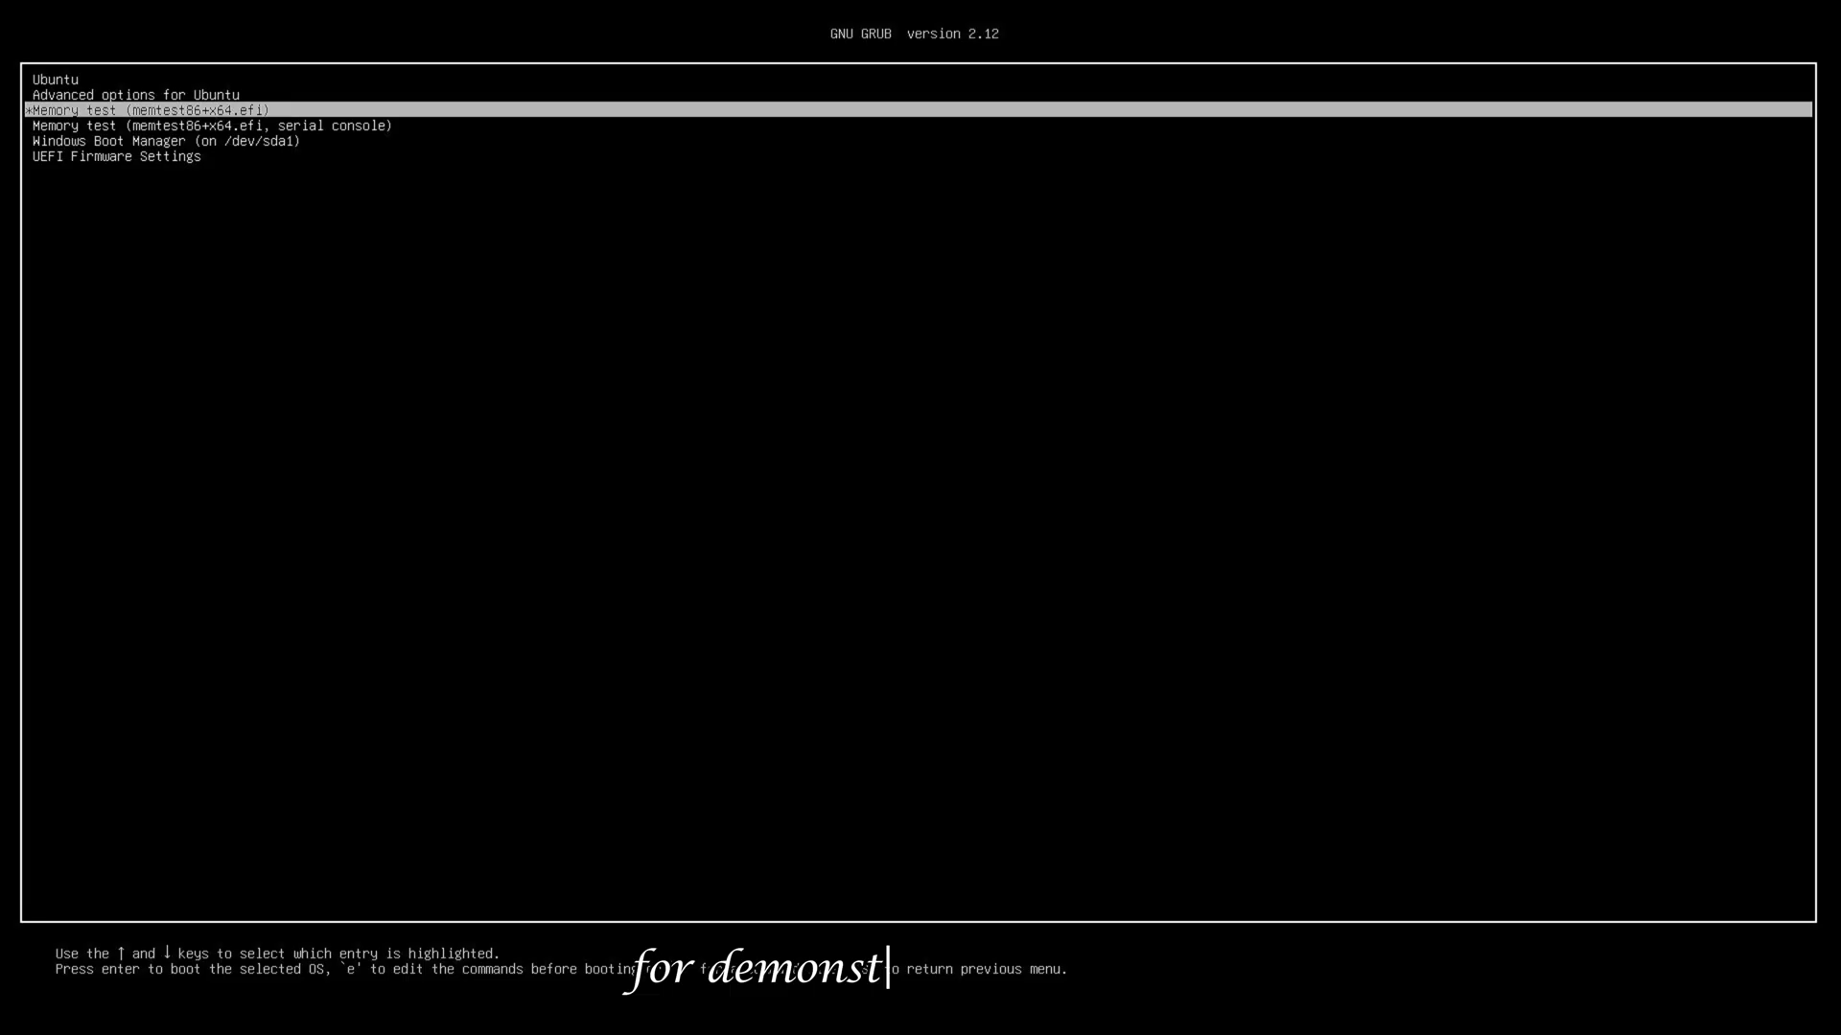
{"action": "key", "text": "Down"}
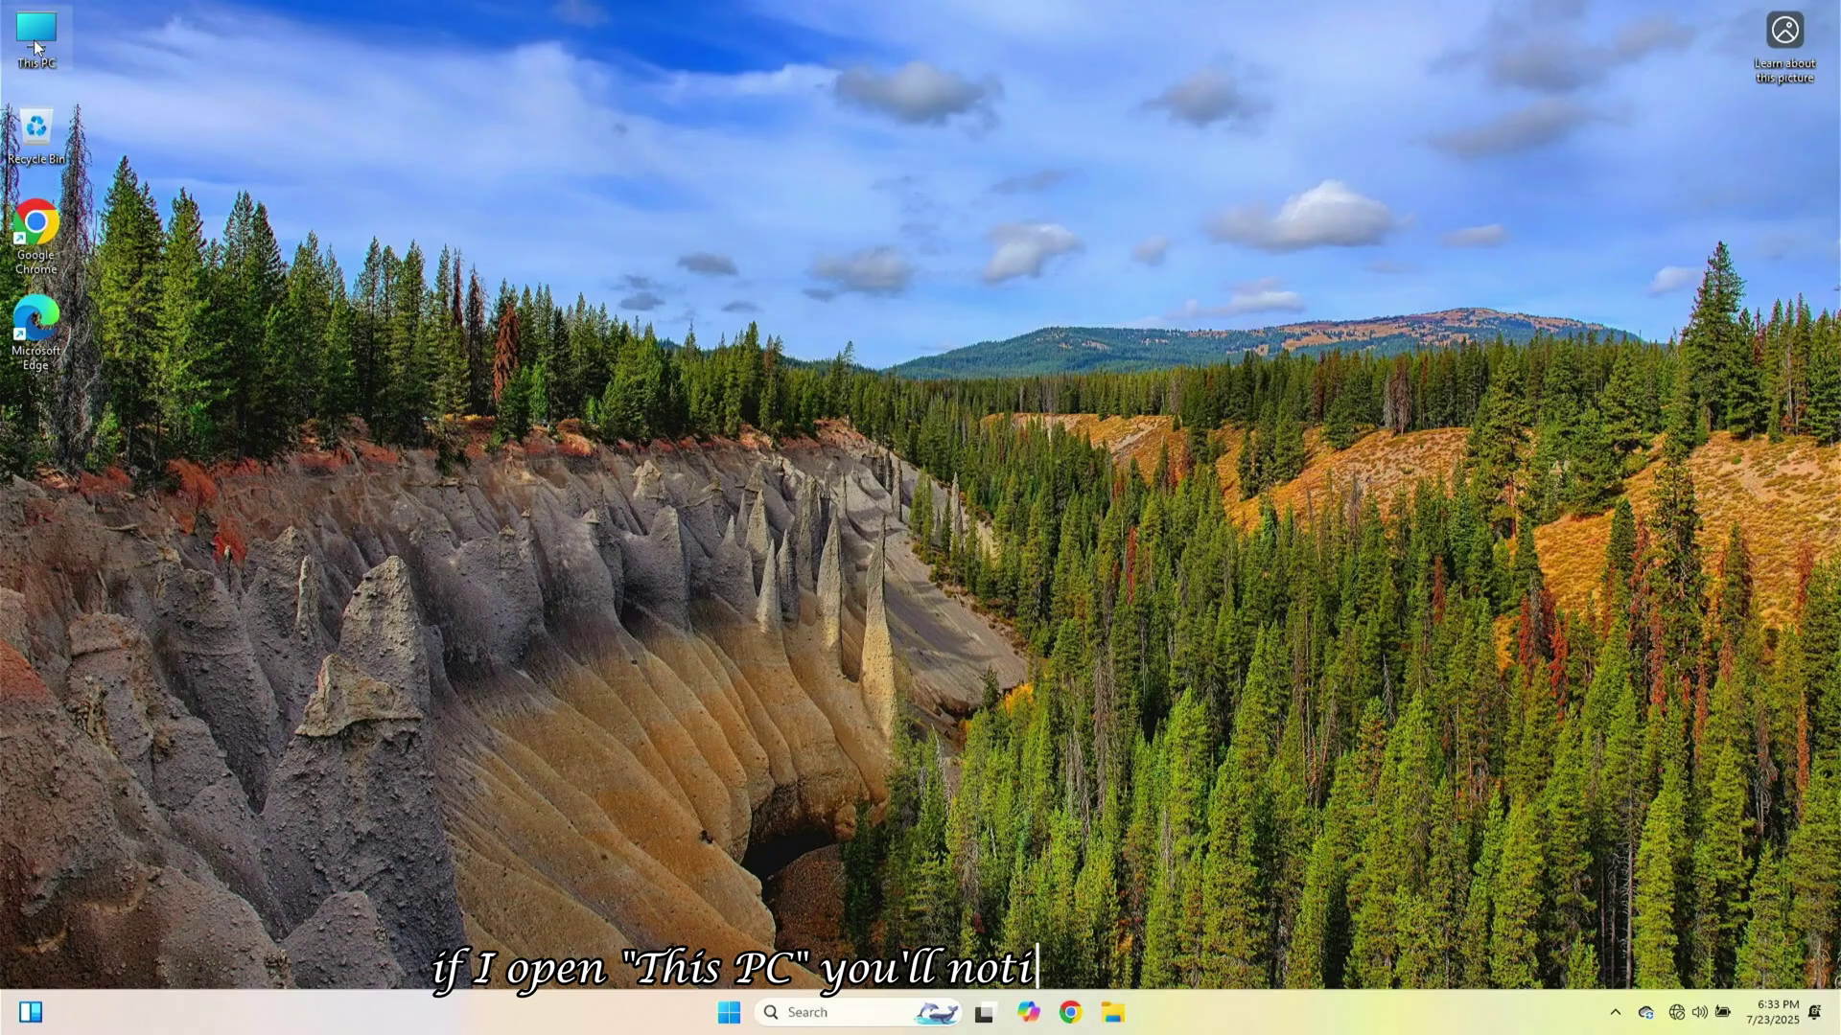
Check the drive sizes in This PC and browse Local Disk (D:), now 72.4 GB
{"action": "double_click", "coordinate": [35, 37]}
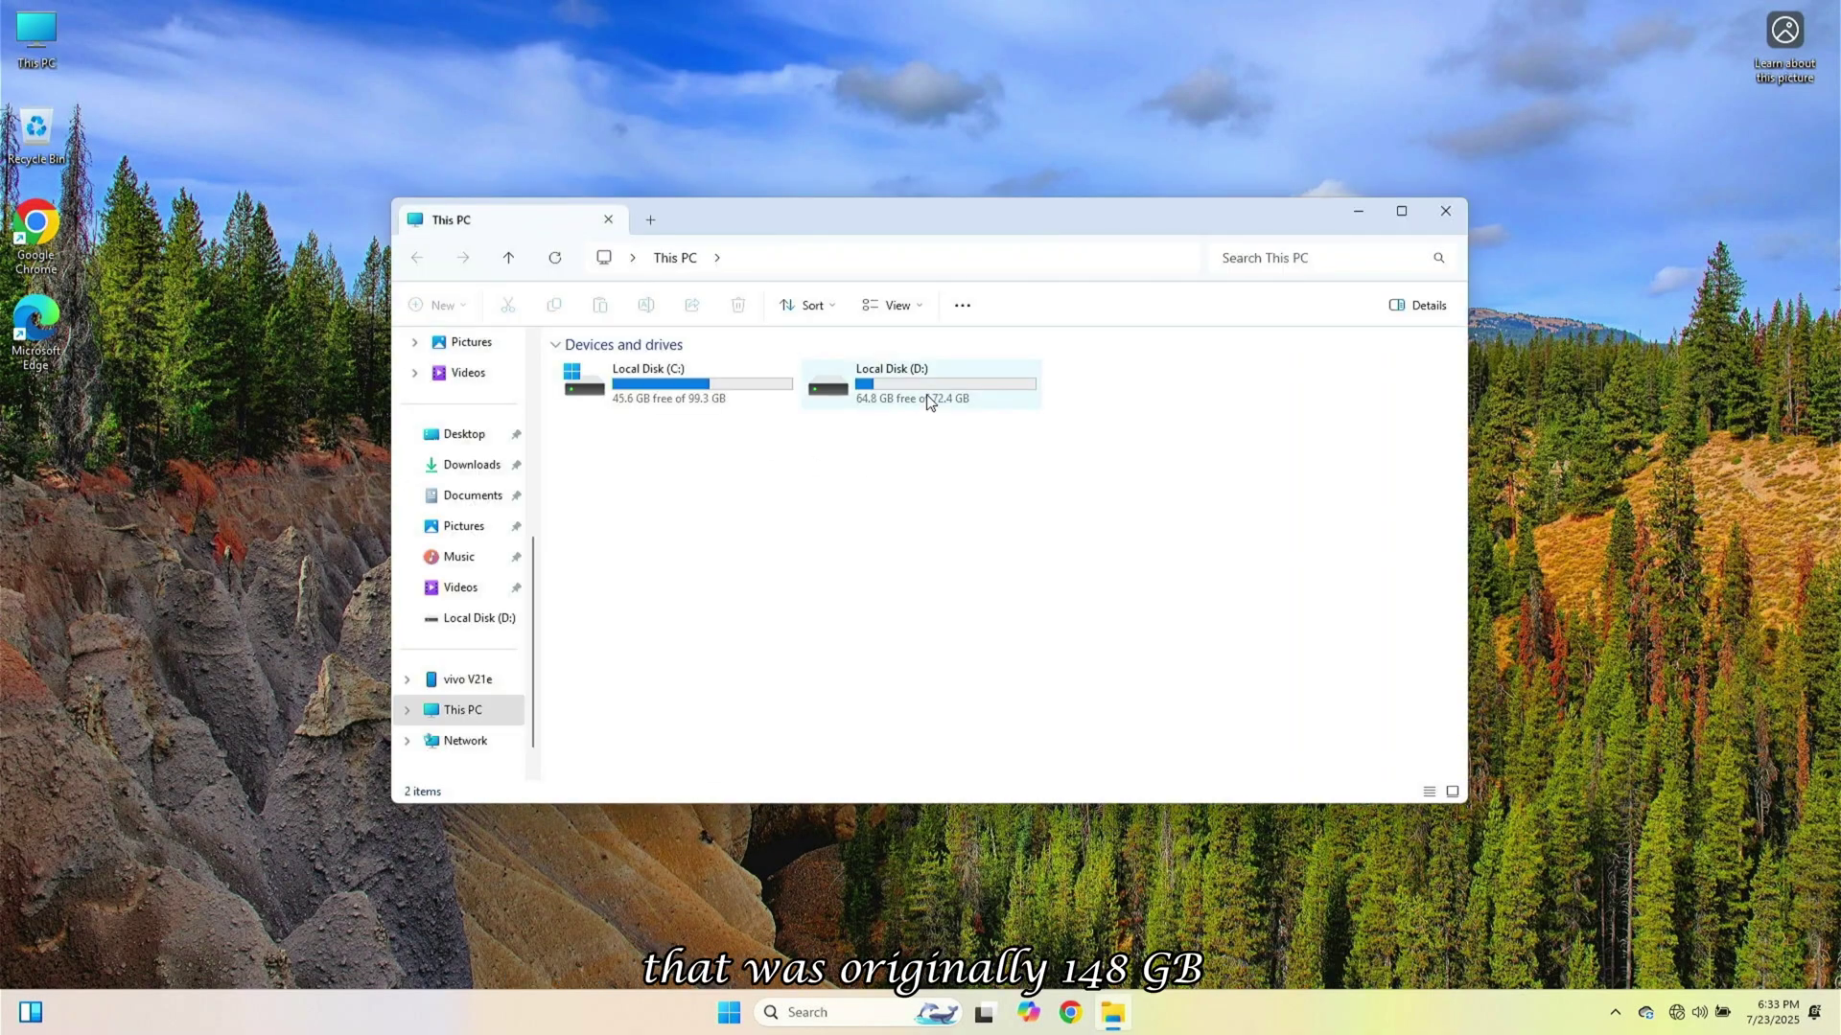
{"action": "double_click", "coordinate": [928, 400]}
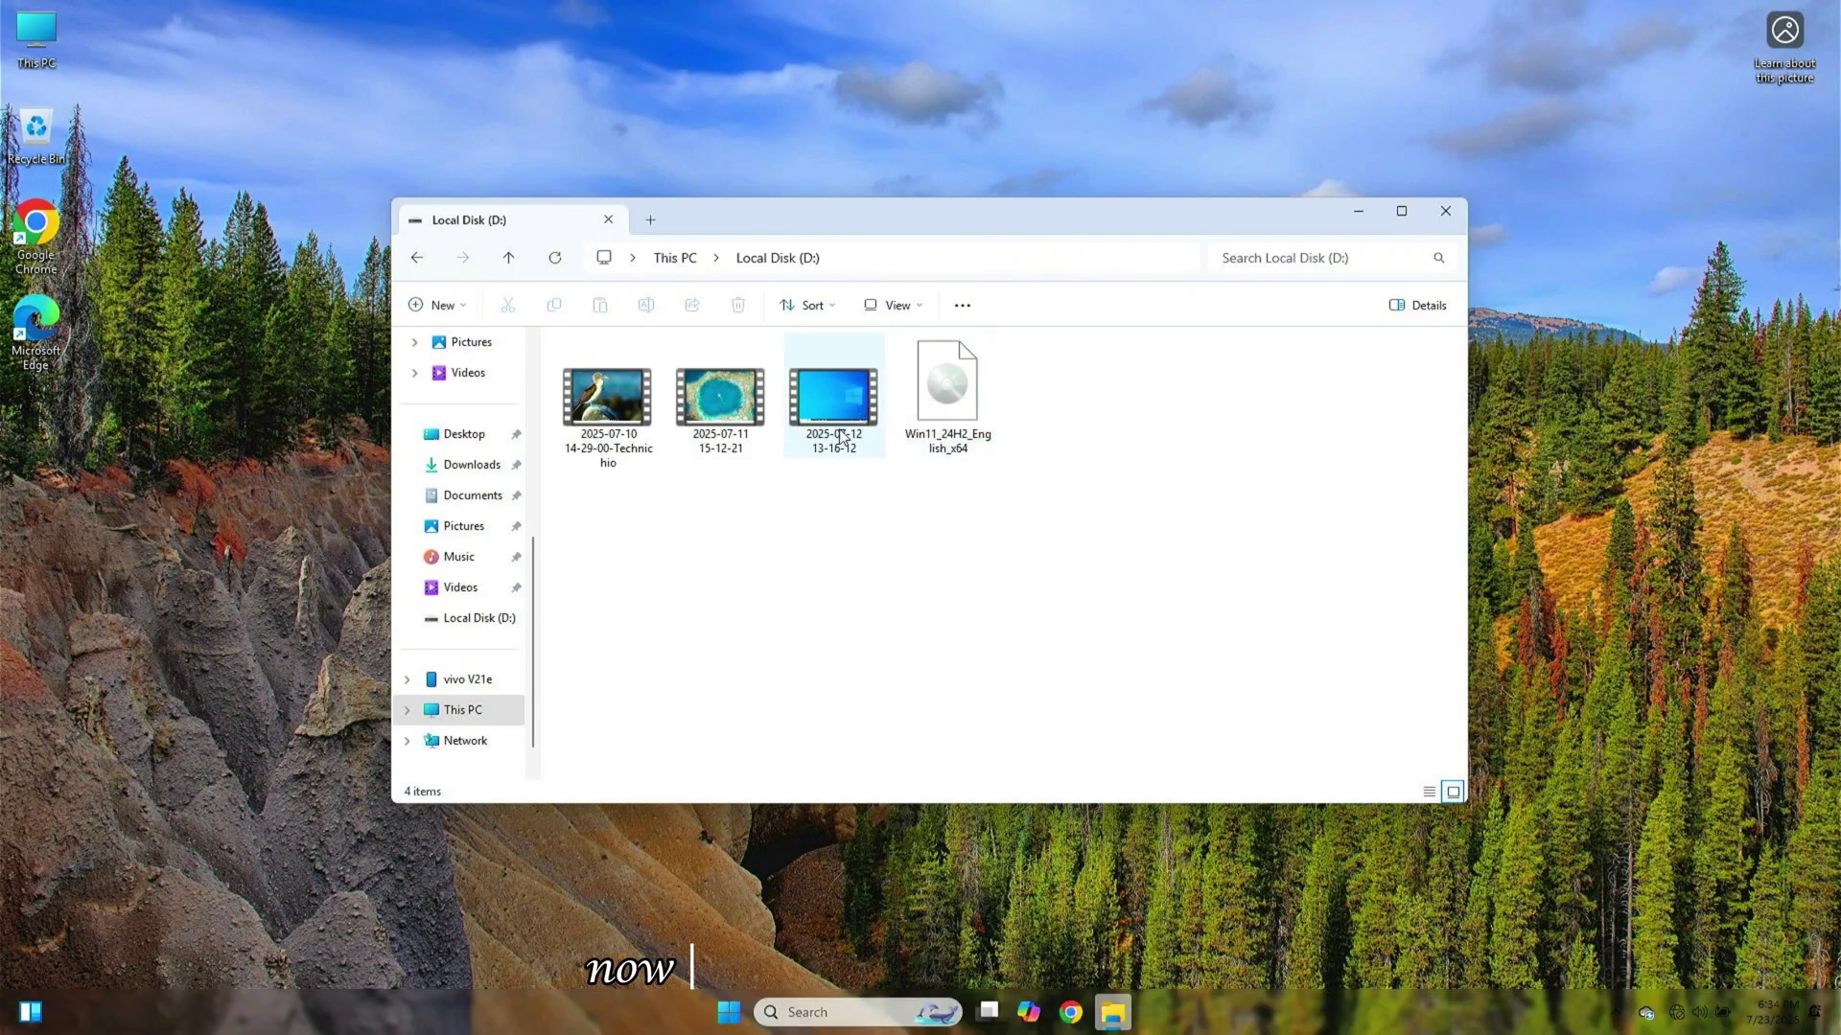
{"action": "left_click", "coordinate": [1446, 203]}
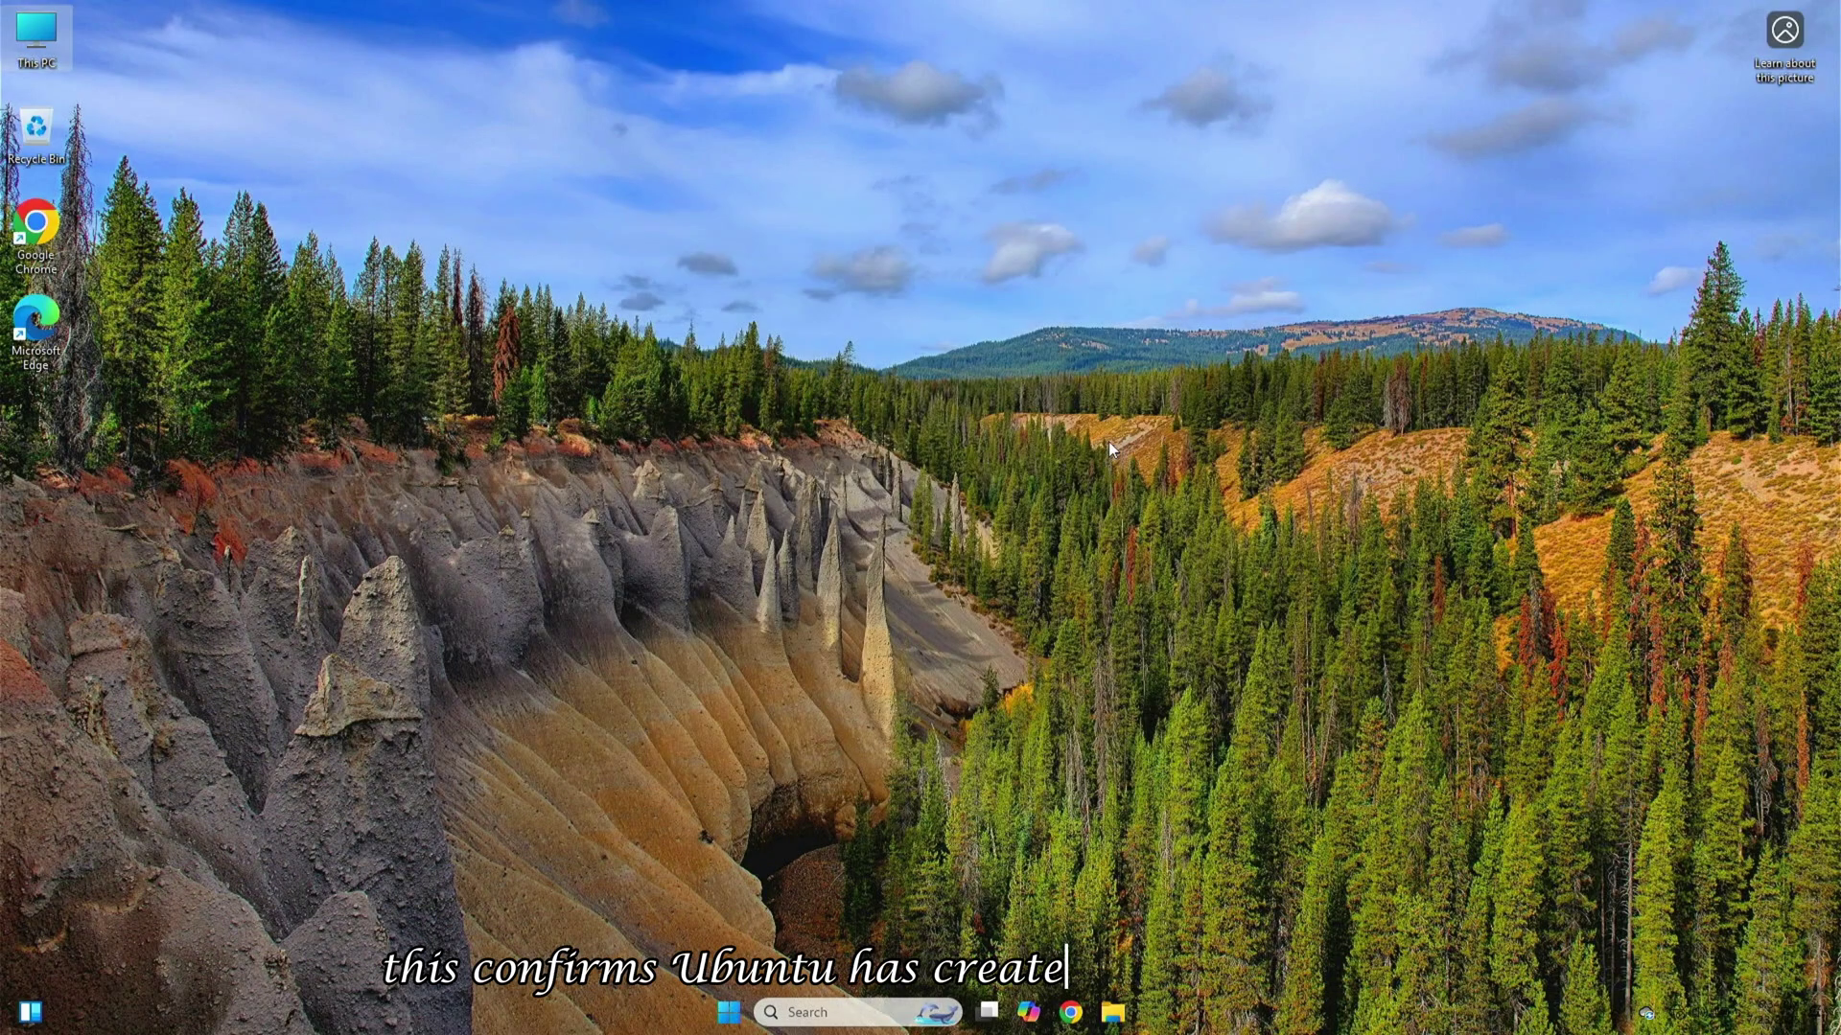
Refresh the desktop and bring up the Start menu
{"action": "right_click", "coordinate": [906, 510]}
{"action": "left_click", "coordinate": [942, 588]}
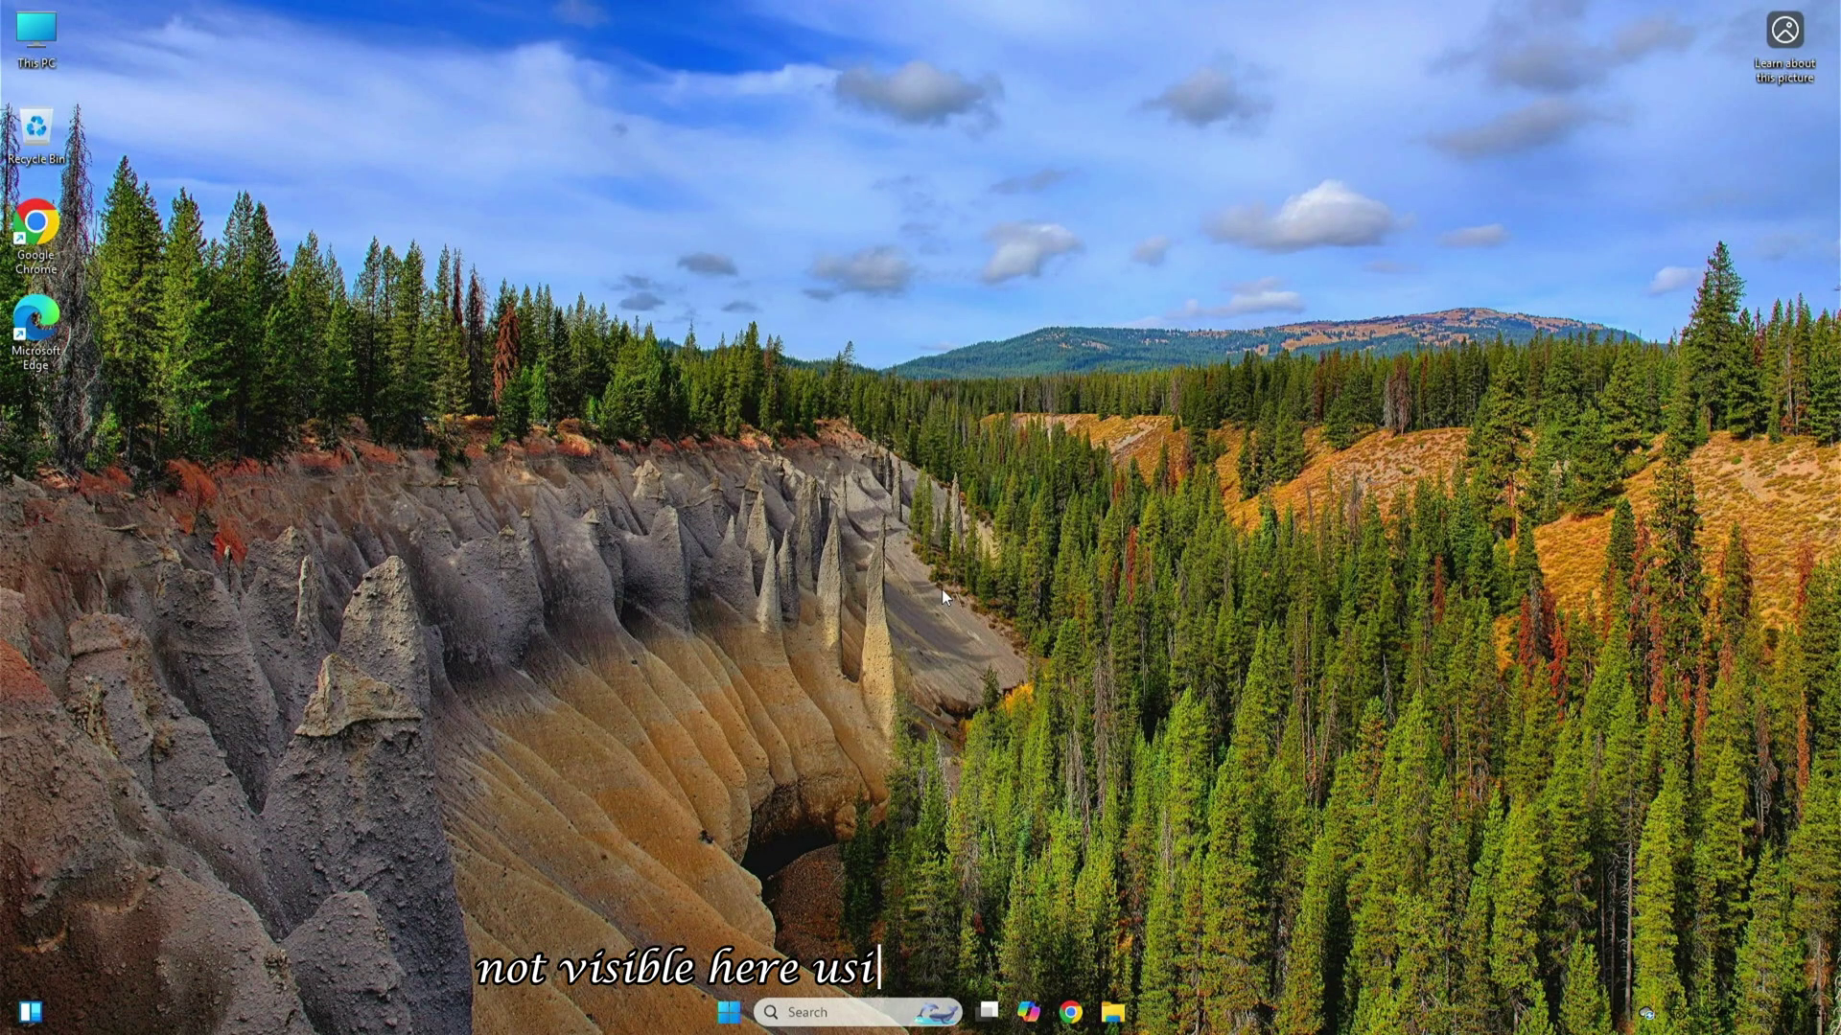
{"action": "left_click", "coordinate": [729, 1012]}
Restart Windows, boot Ubuntu from GRUB, and continue past the Welcome to Ubuntu page
{"action": "left_click", "coordinate": [1053, 947]}
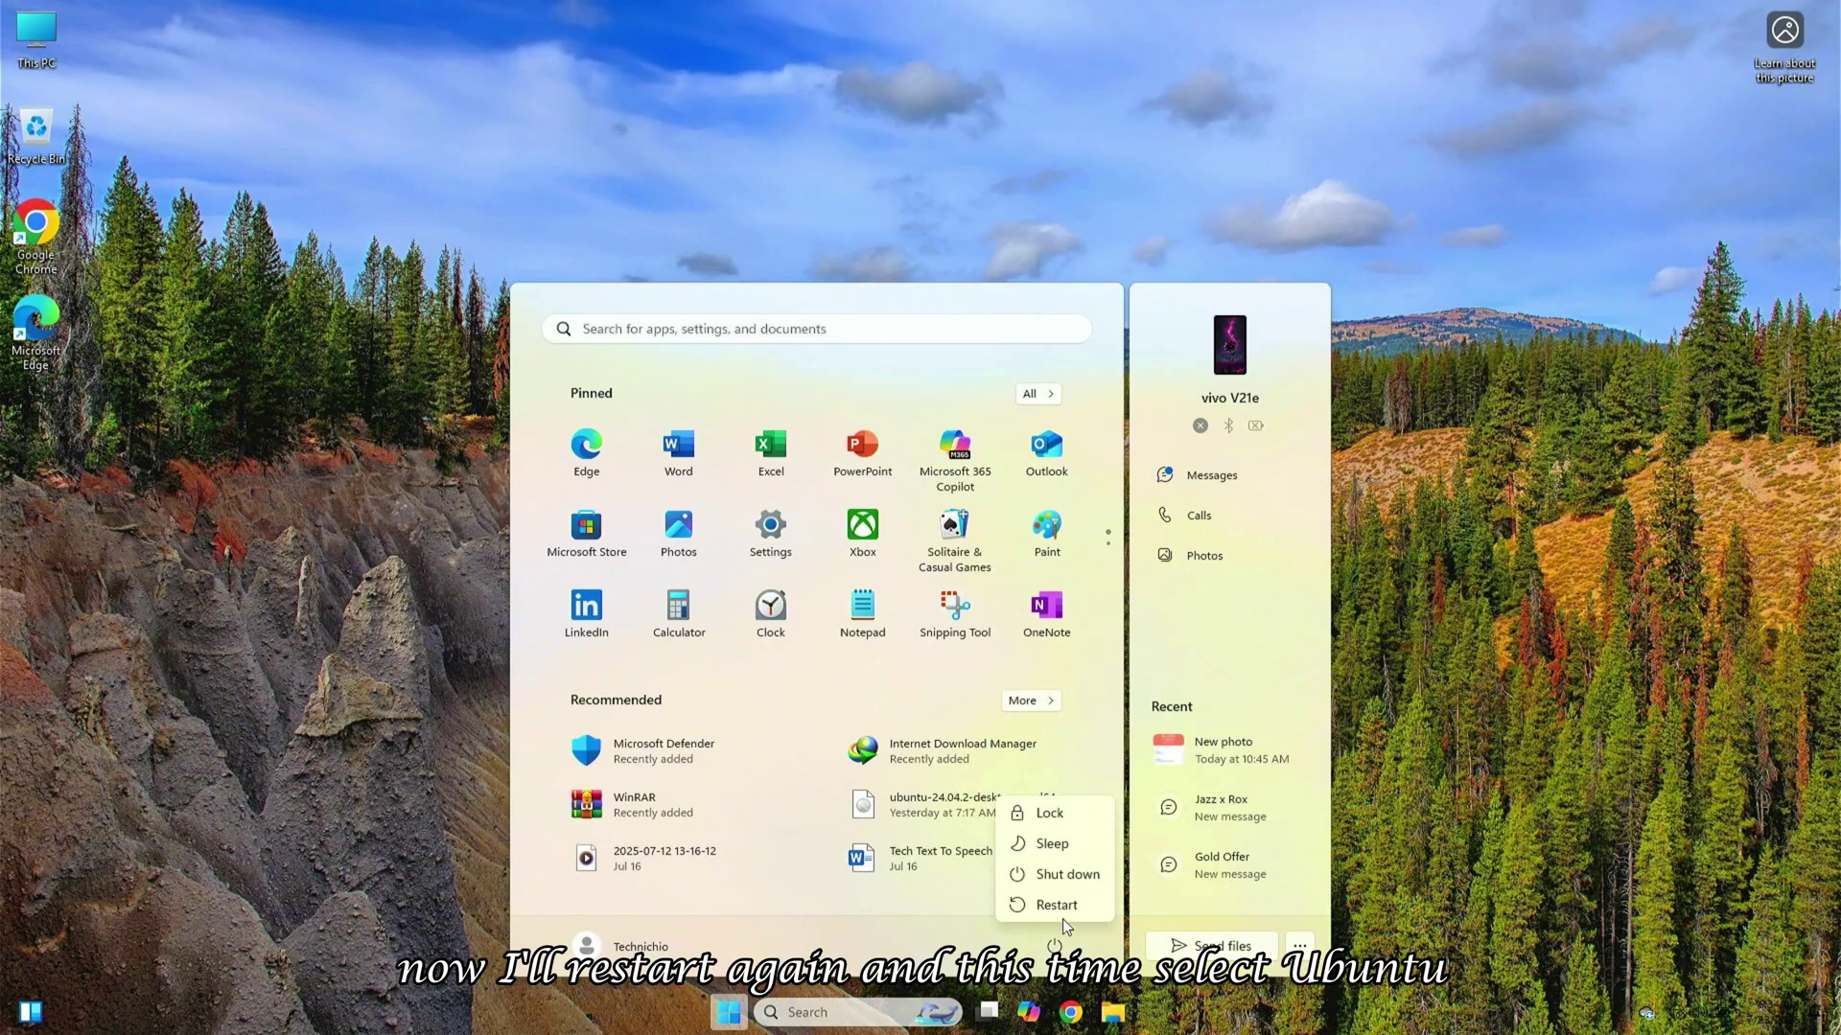
{"action": "left_click", "coordinate": [1063, 907]}
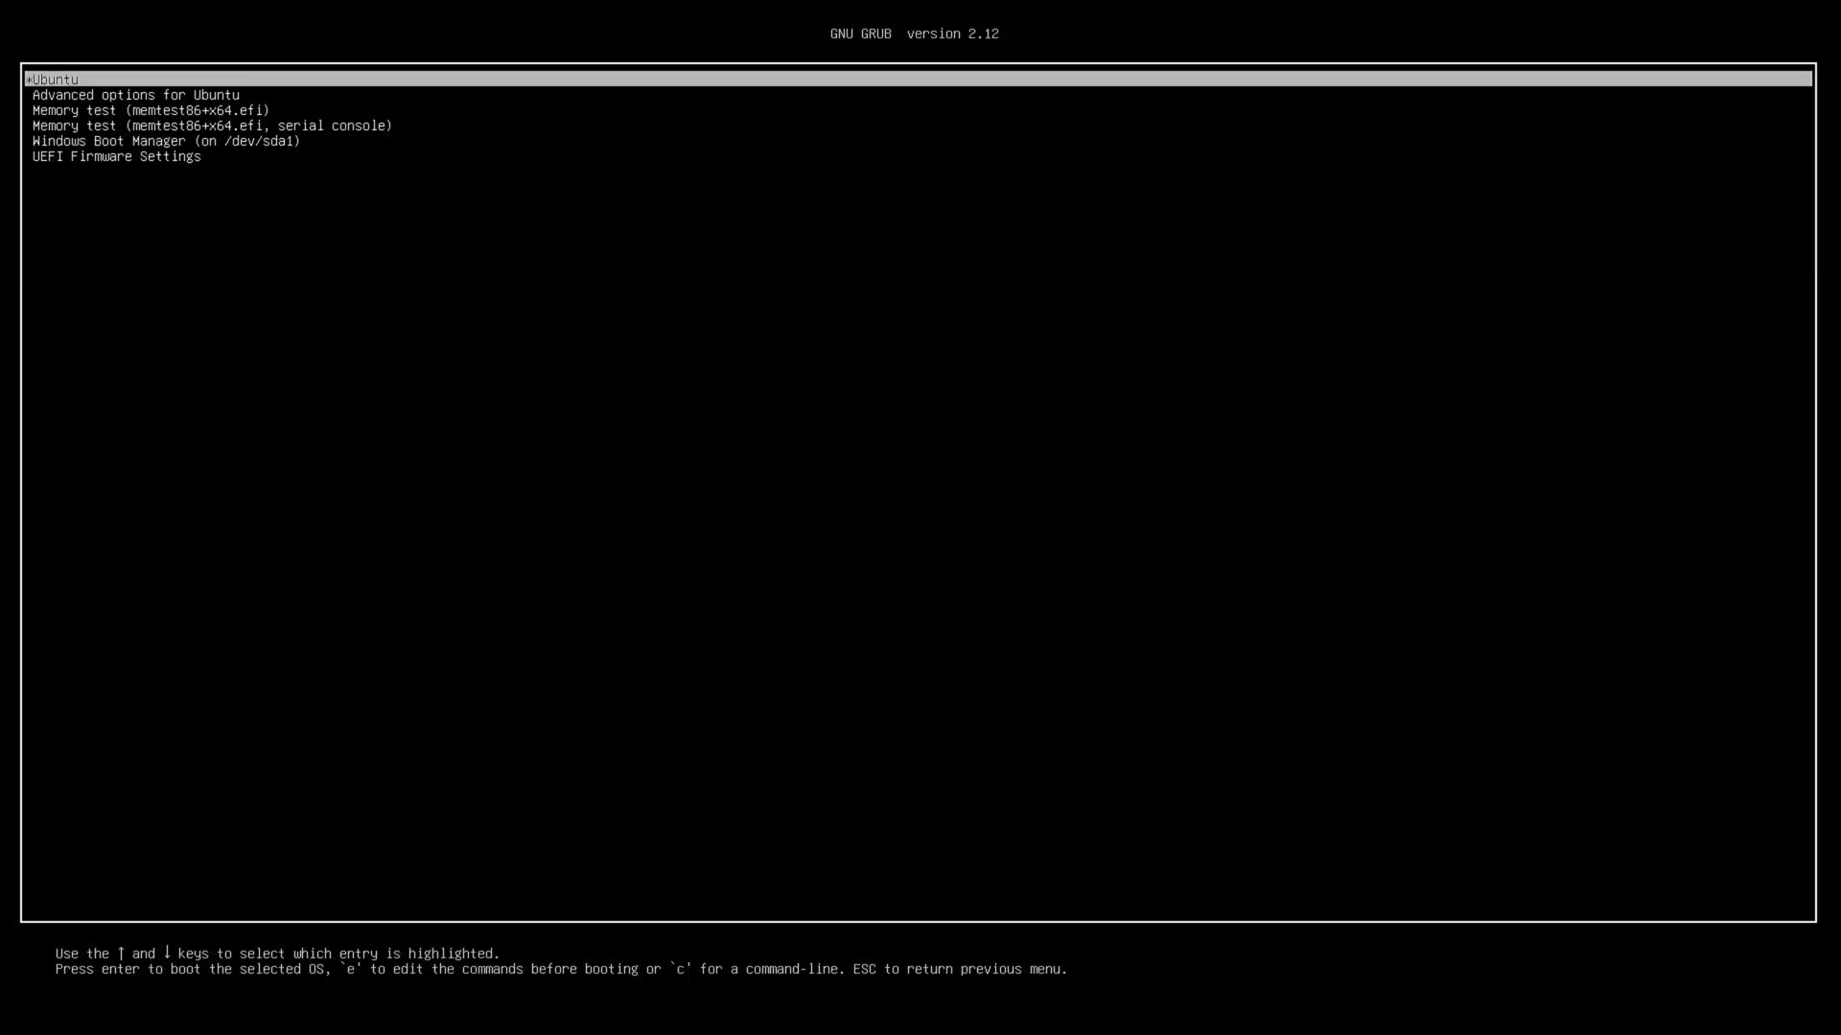
{"action": "key", "text": "Return"}
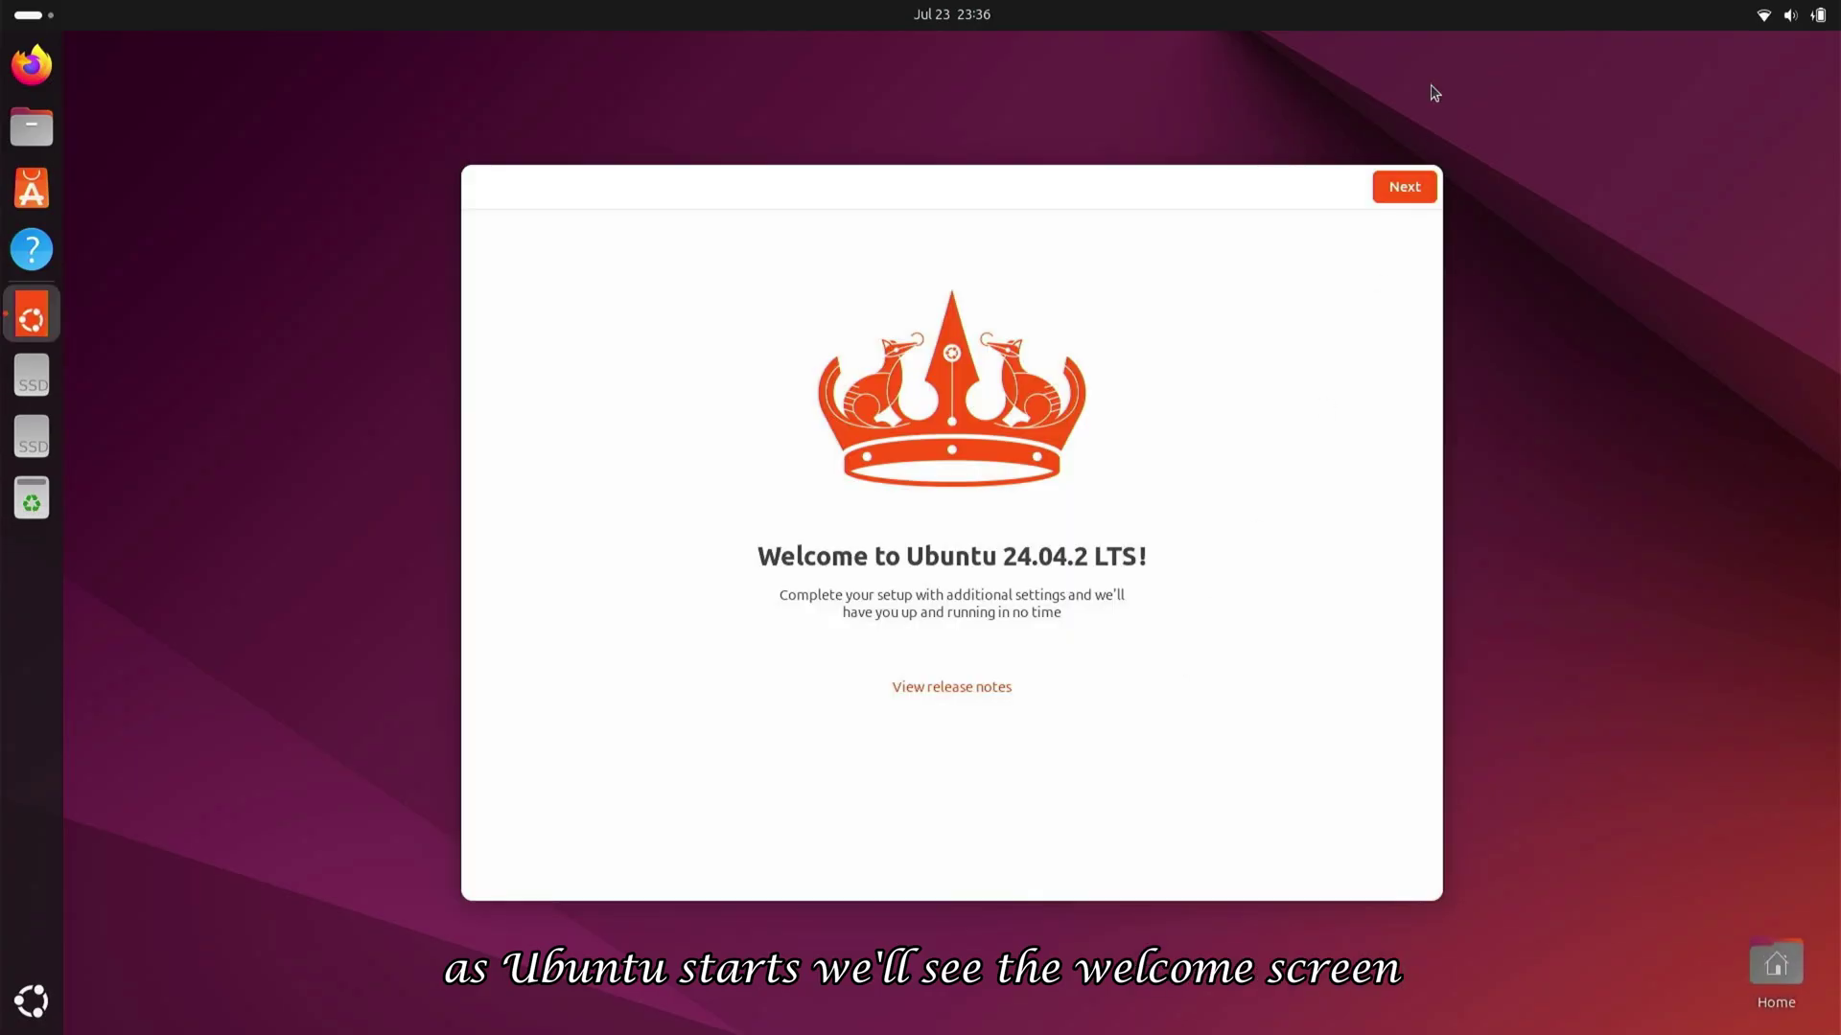
{"action": "left_click", "coordinate": [1390, 195]}
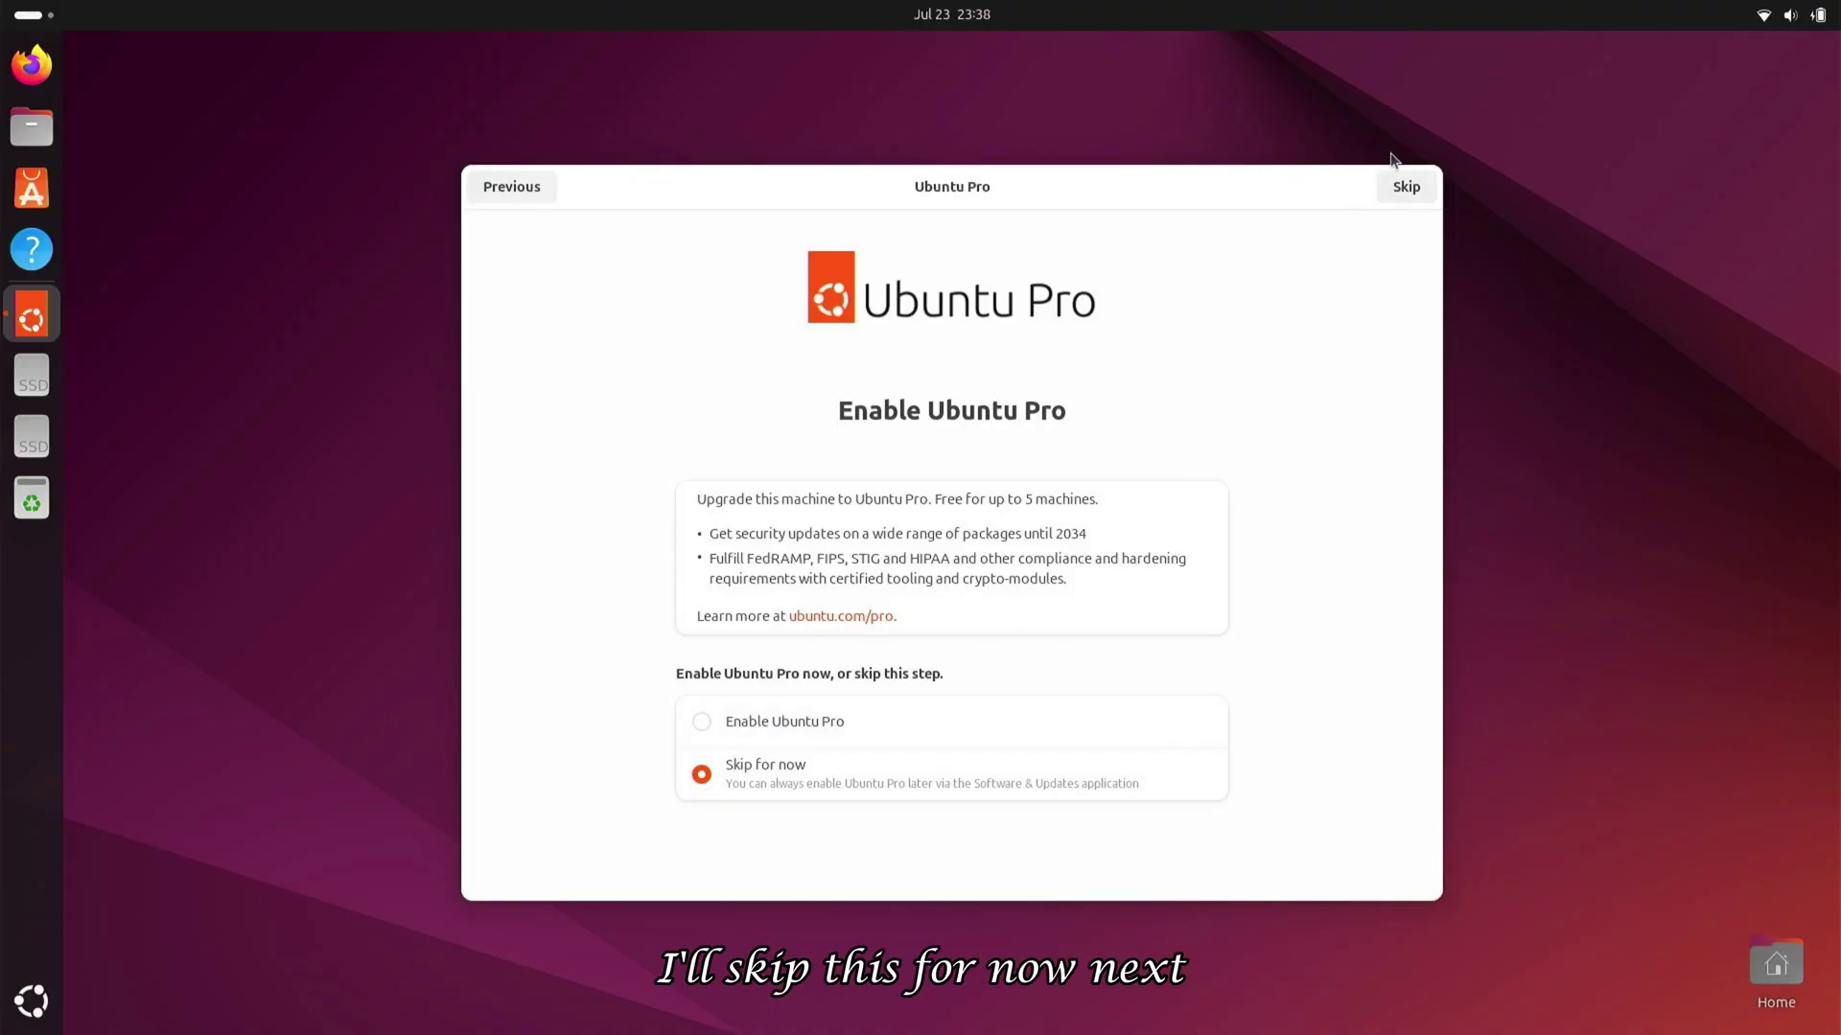
Skip Ubuntu Pro, choose not to share system data, and finish Ubuntu Welcome
{"action": "left_click", "coordinate": [1406, 190]}
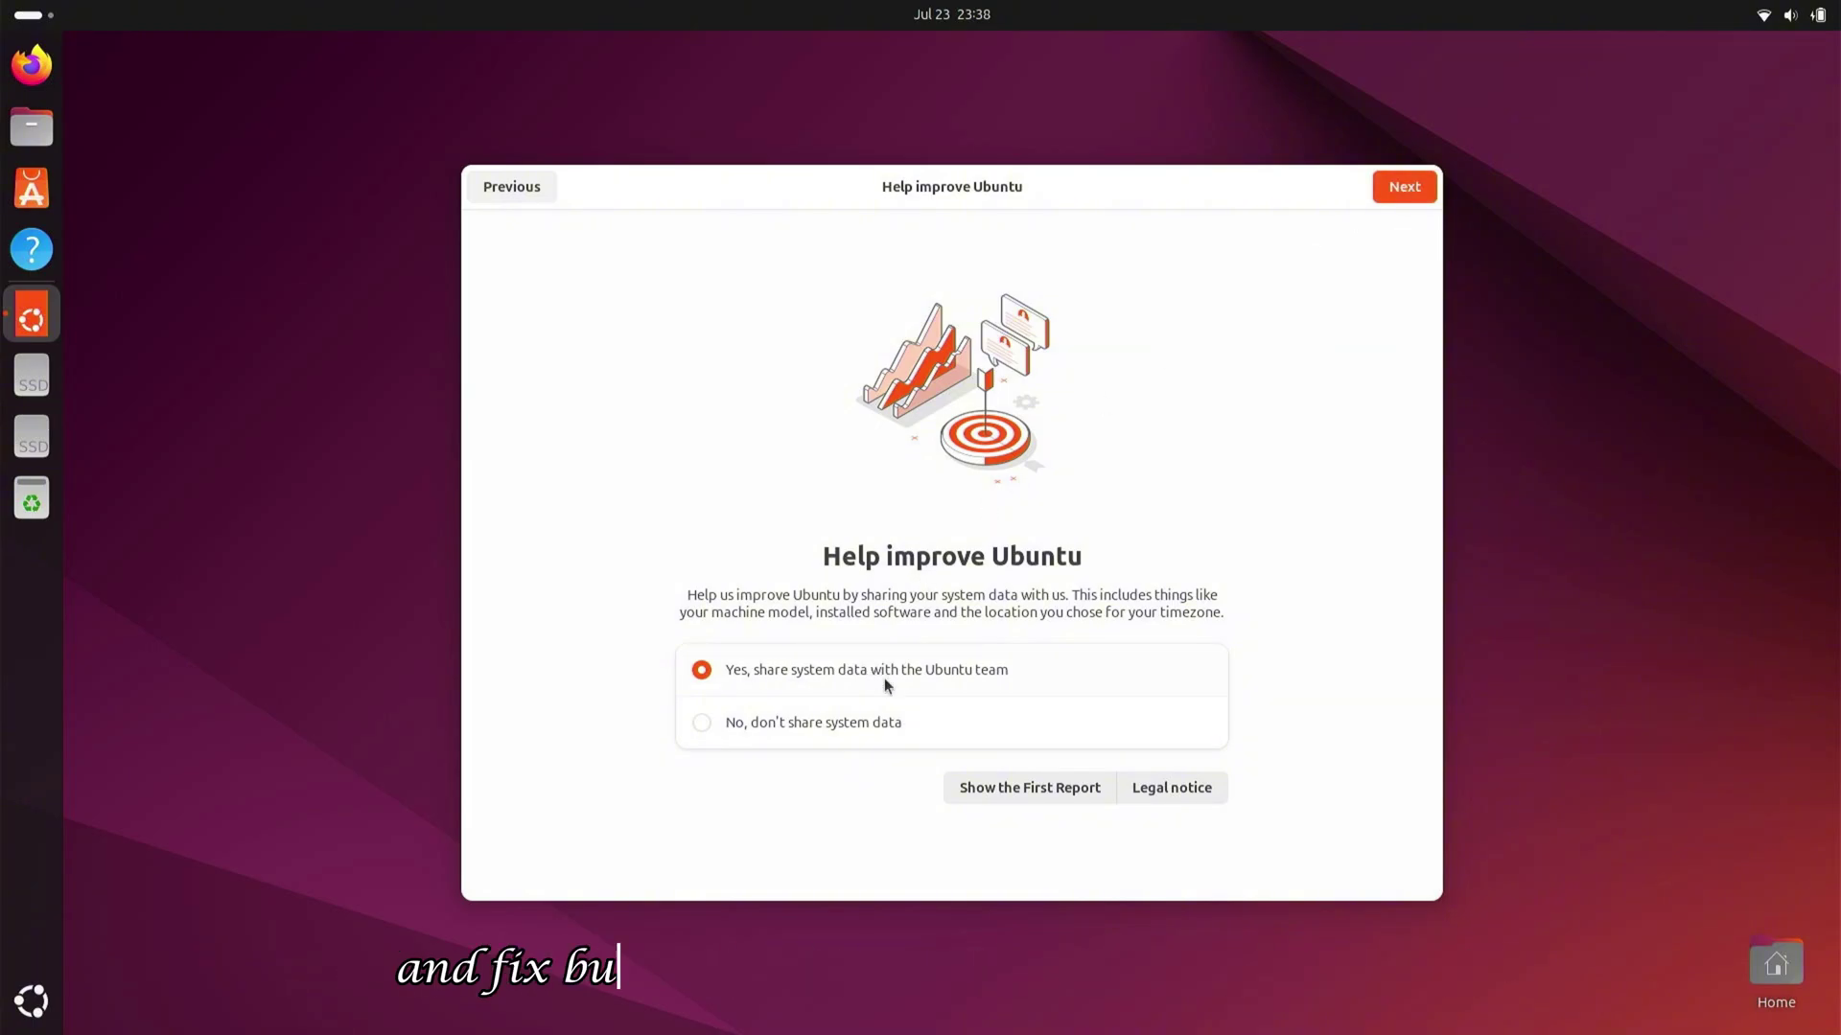
{"action": "left_click", "coordinate": [833, 729]}
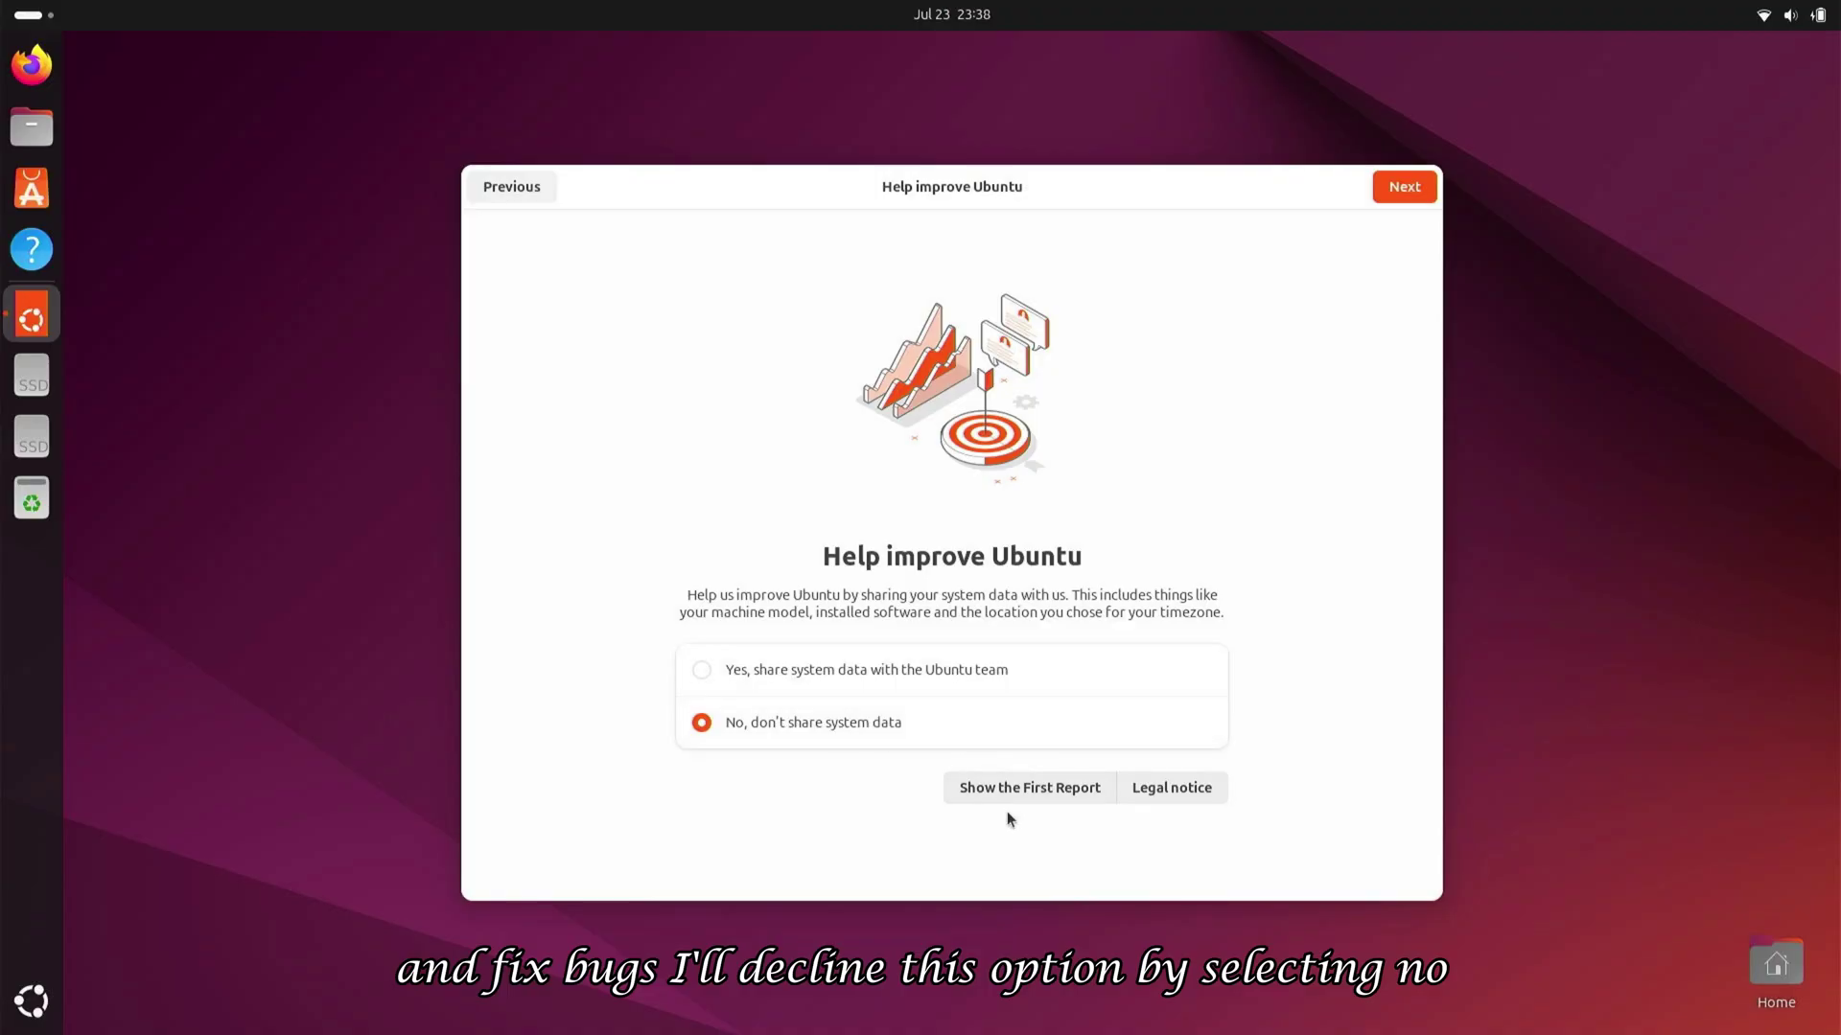
{"action": "left_click", "coordinate": [1394, 193]}
{"action": "left_click", "coordinate": [1395, 193]}
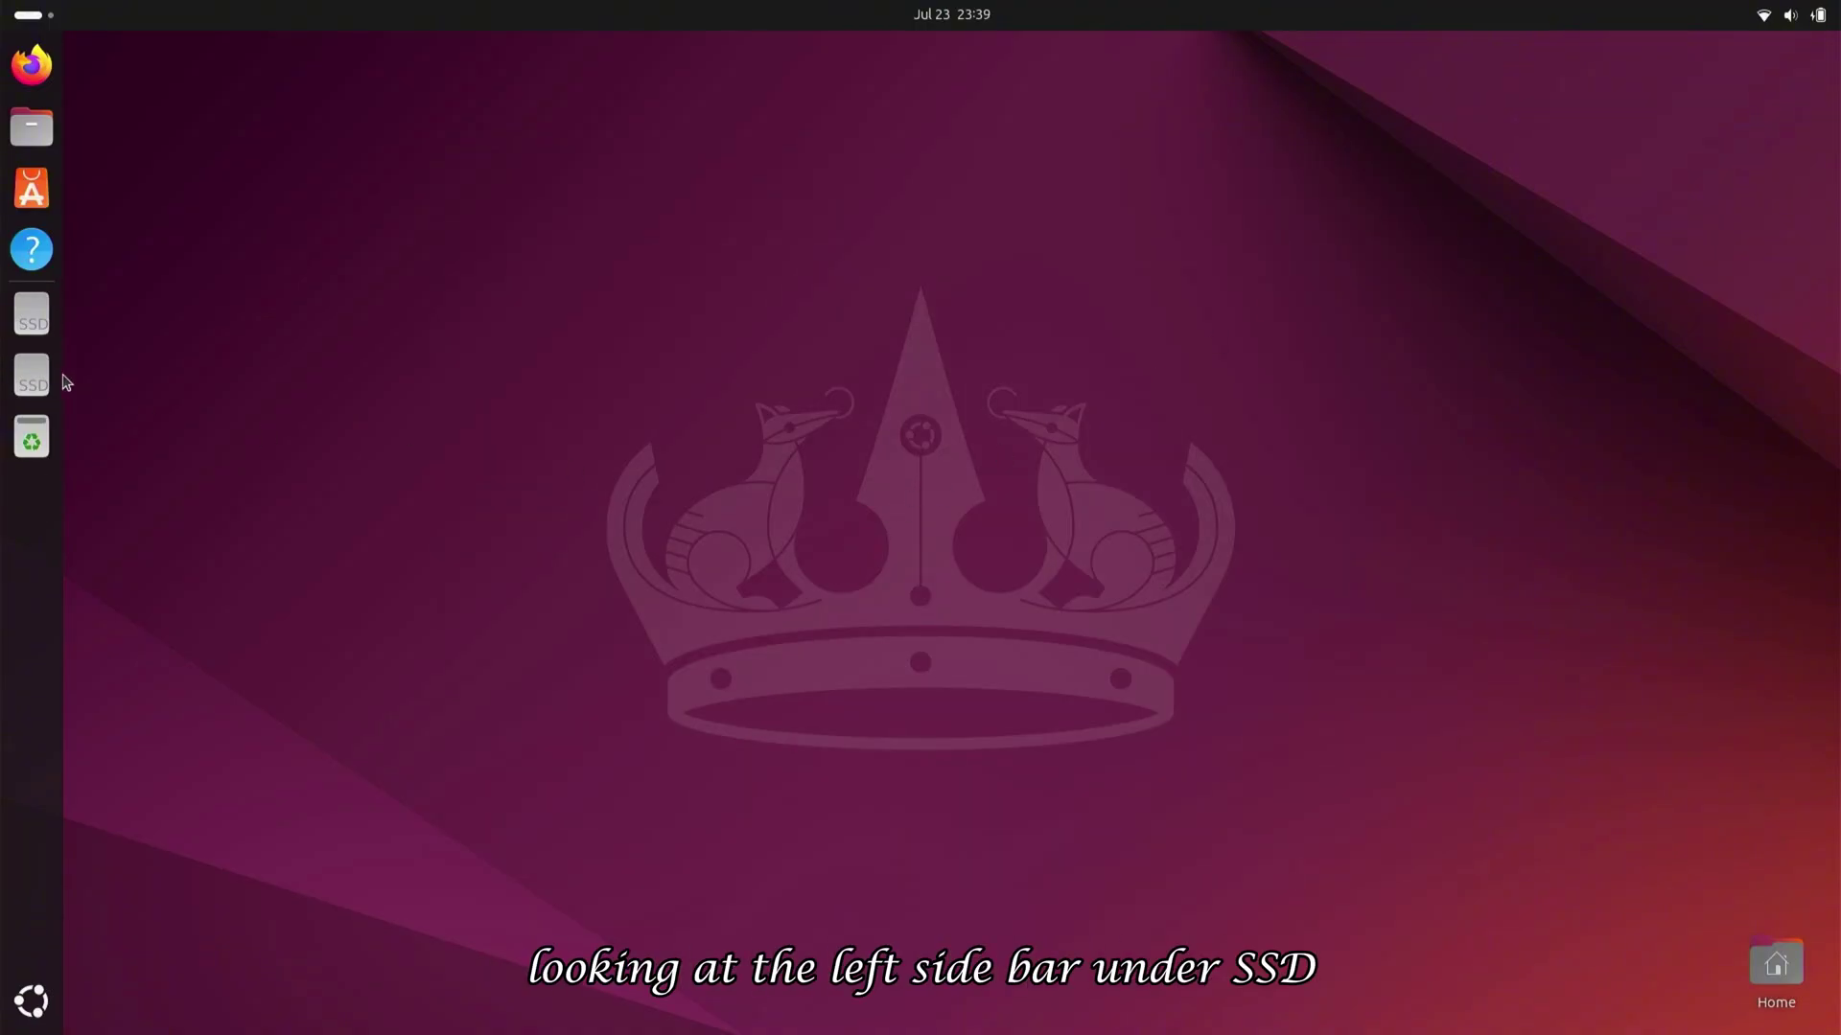
View the Windows folders on the 107 GB Volume in Files, close it, and open the power options
{"action": "left_click", "coordinate": [31, 374]}
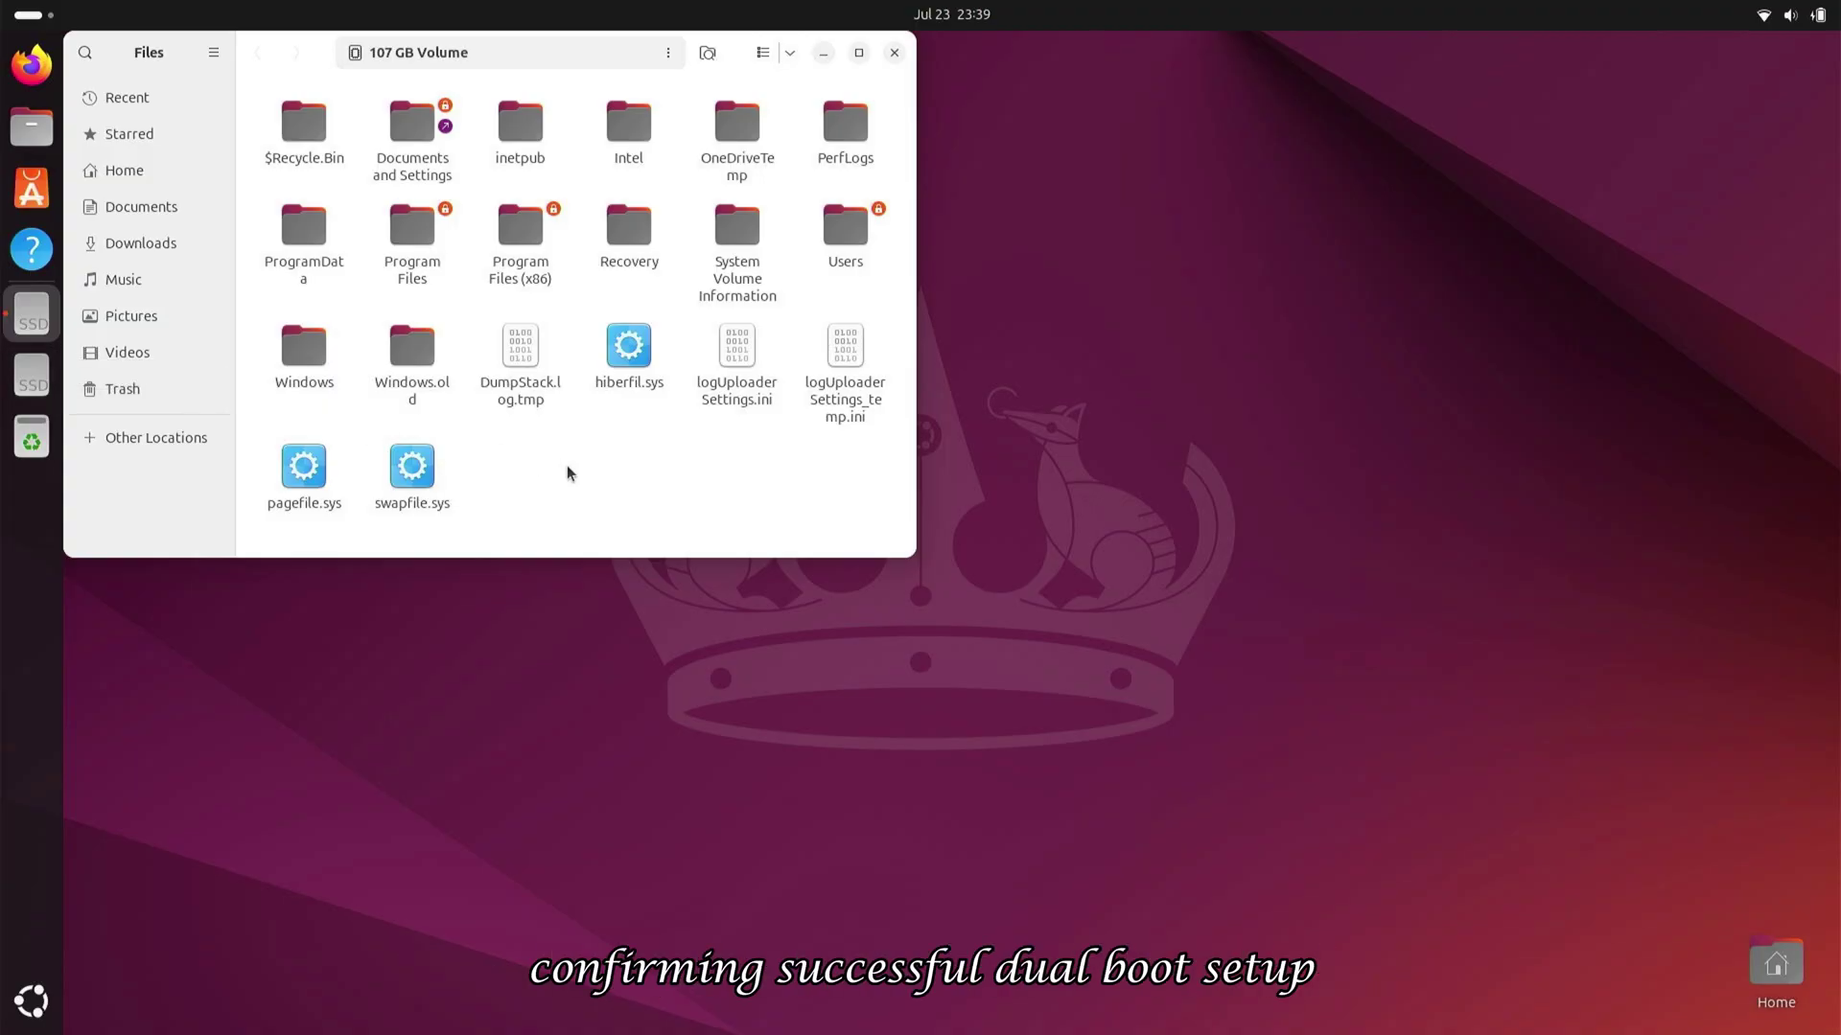
{"action": "left_click", "coordinate": [893, 52]}
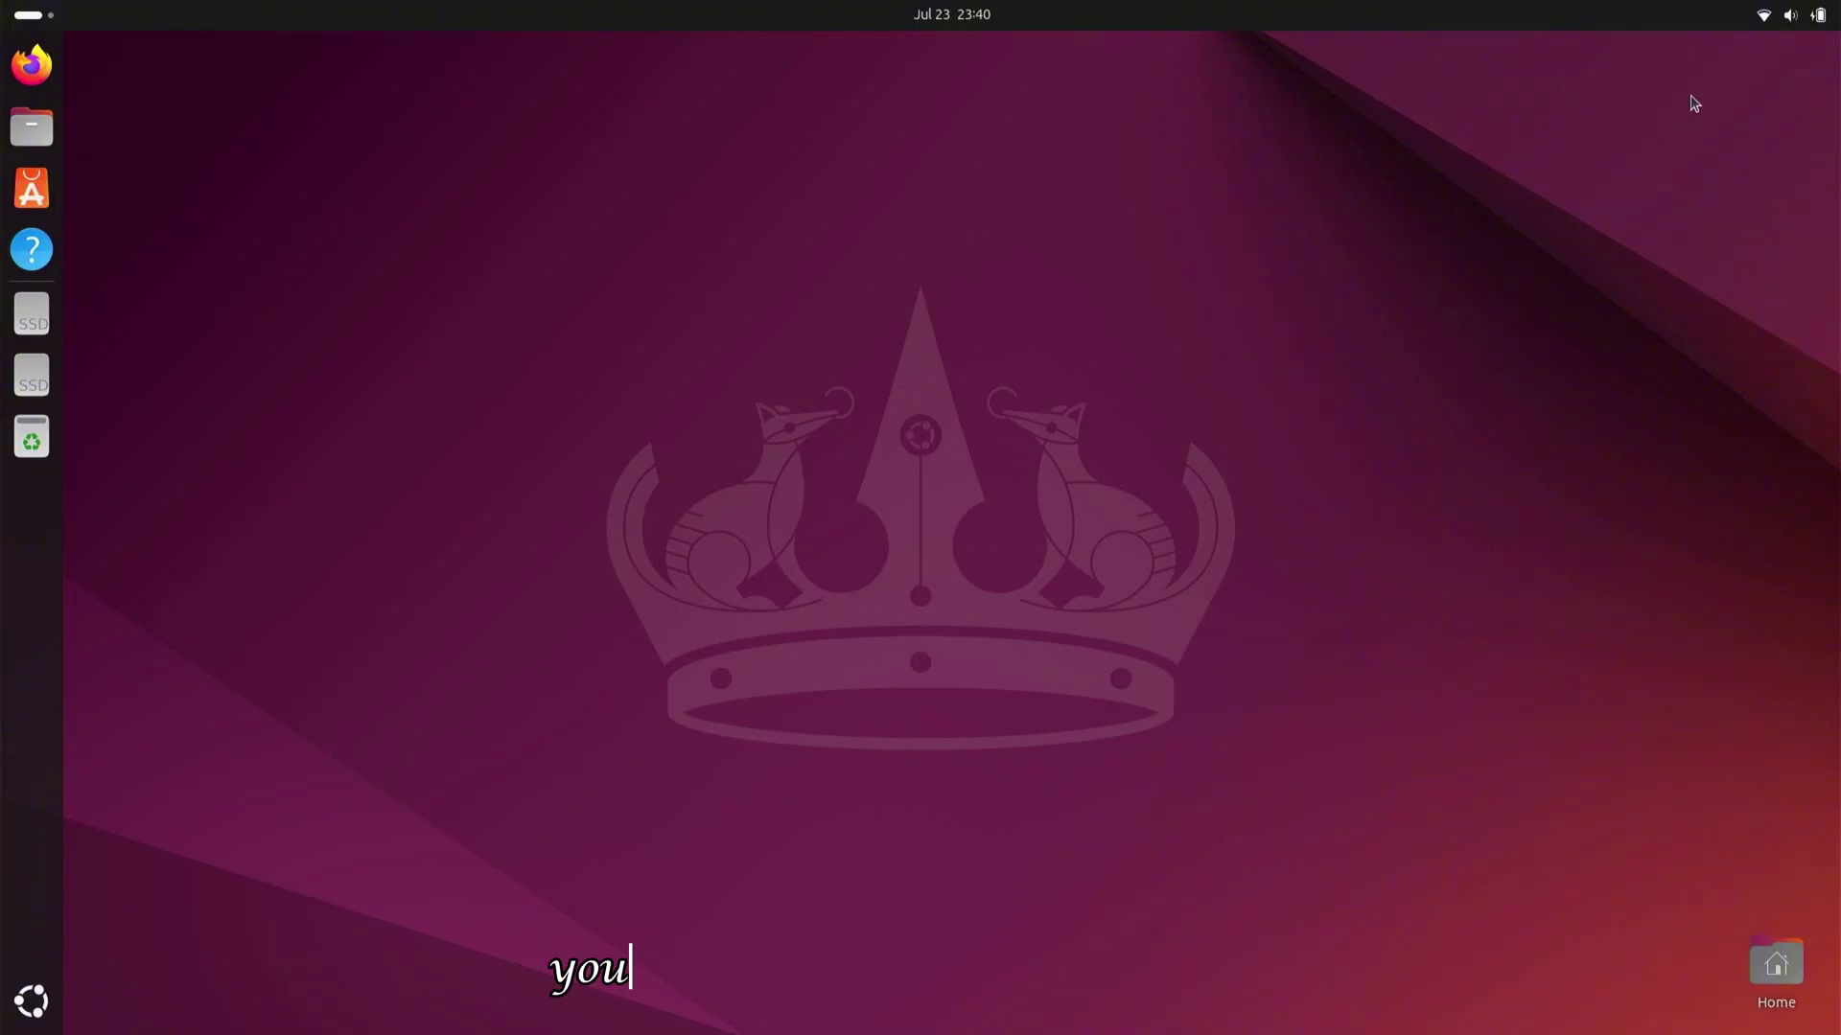
{"action": "left_click", "coordinate": [1762, 19]}
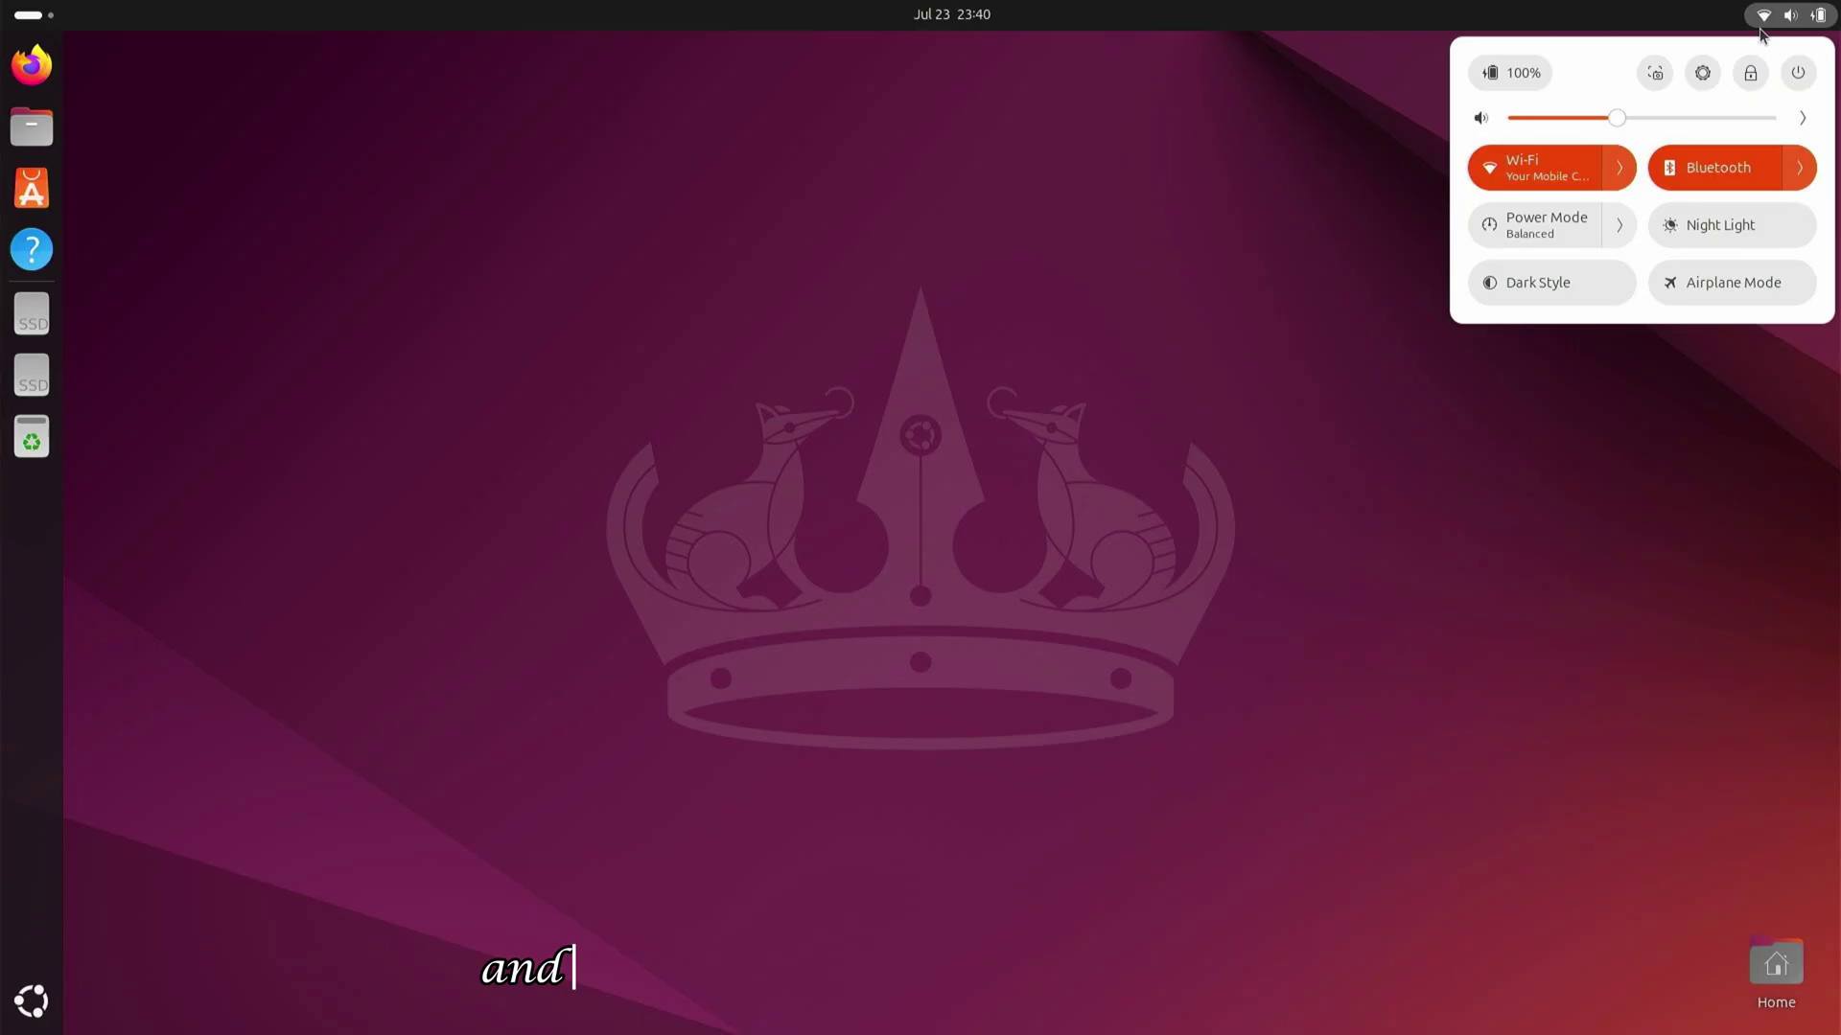
{"action": "left_click", "coordinate": [1798, 73]}
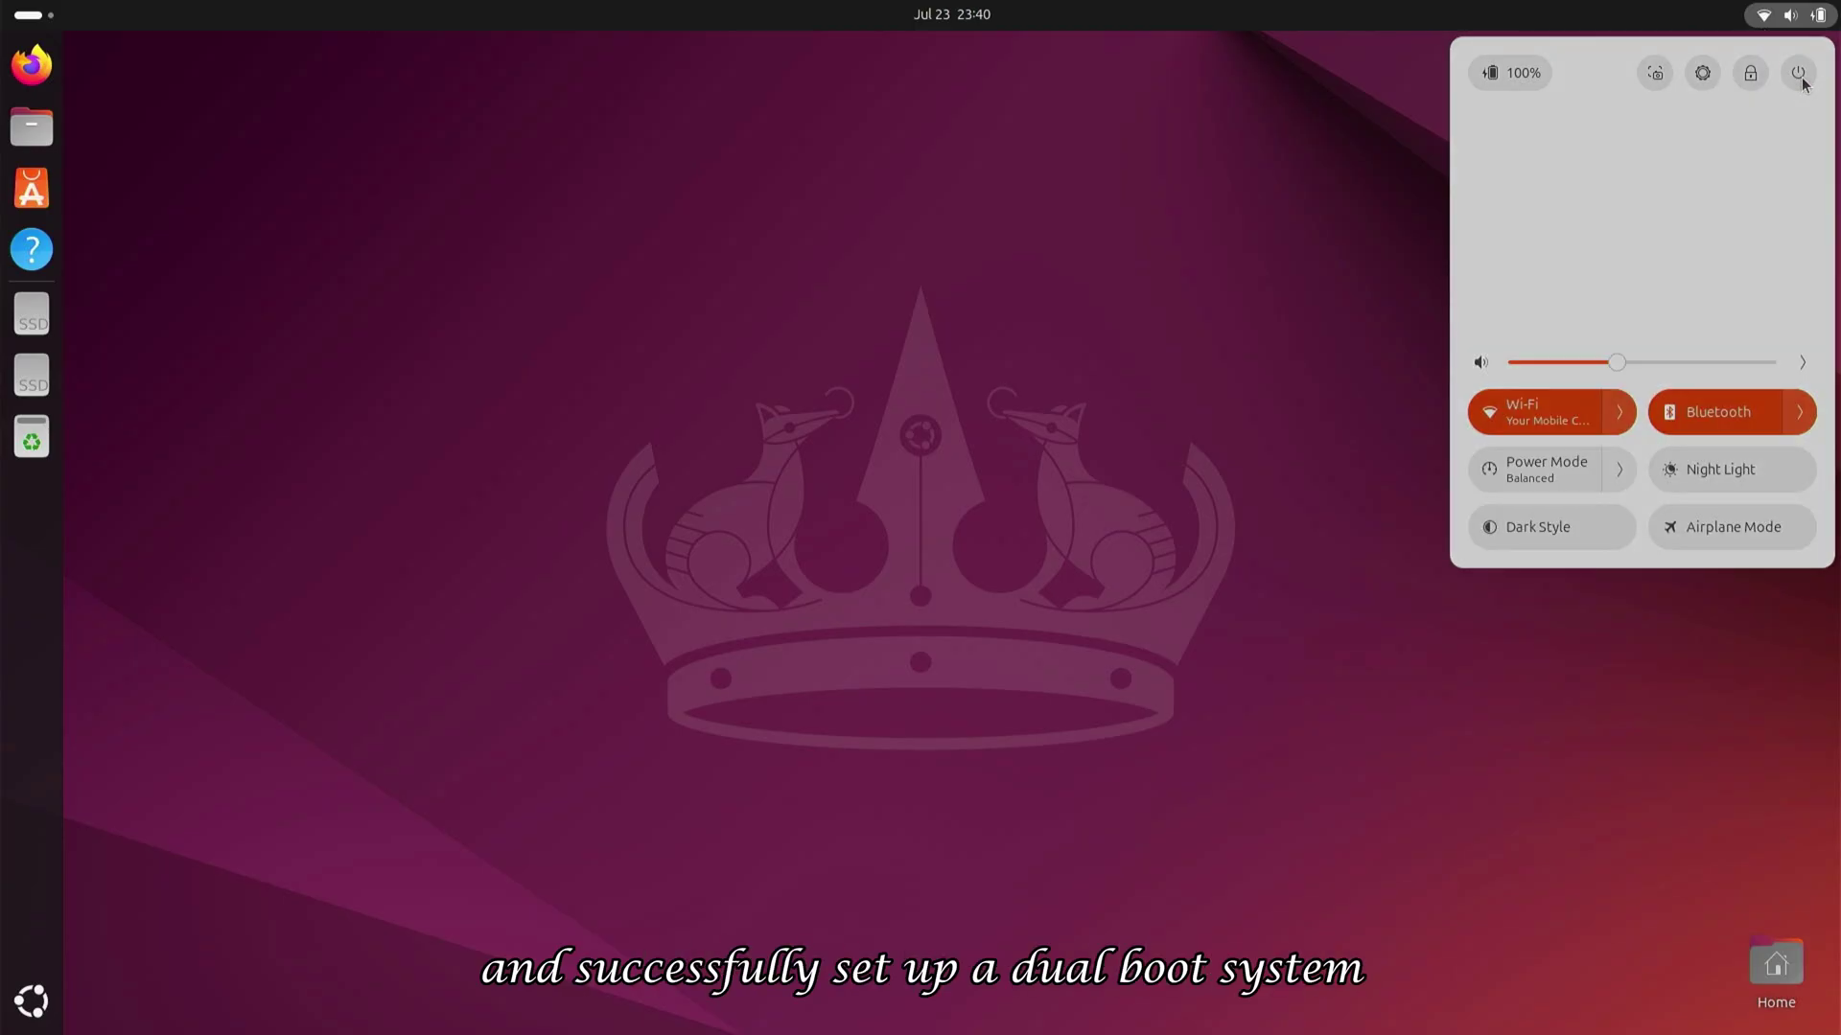